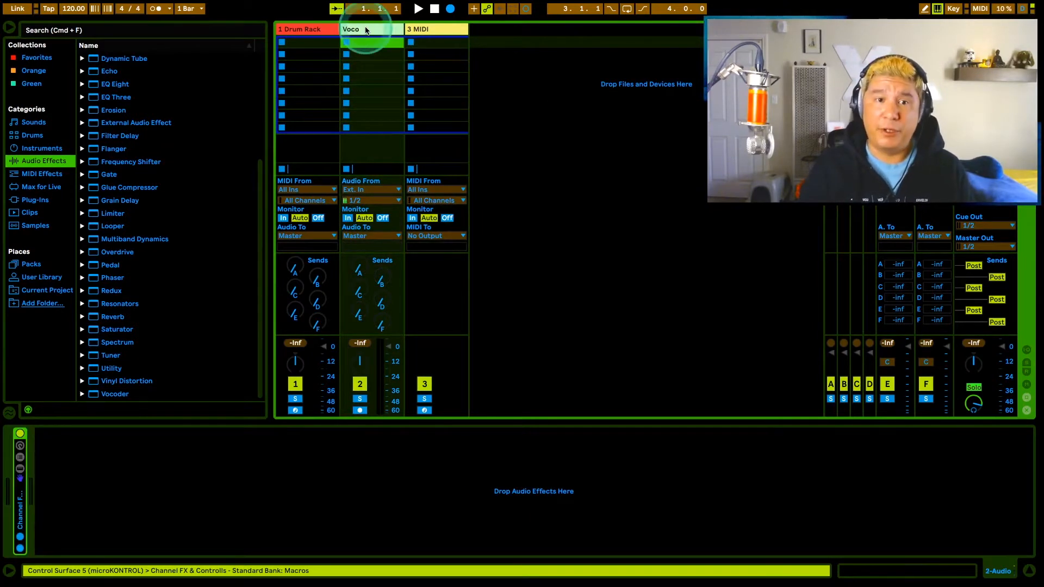
- Rename the audio track Vocoders and load an Audio Effect Rack containing the Vocoder effect onto it
left_click(653, 116)
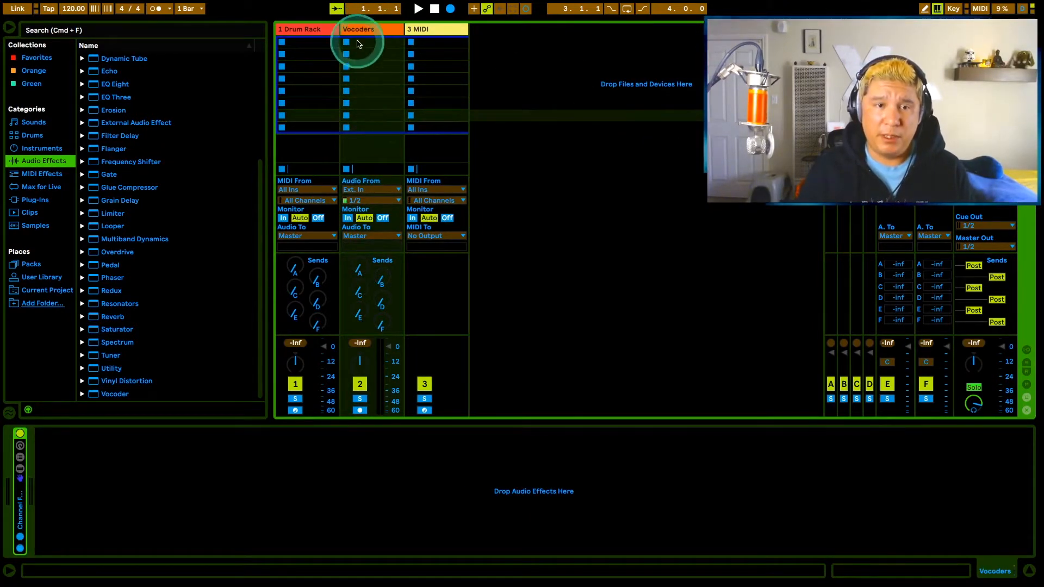
left_click(44, 161)
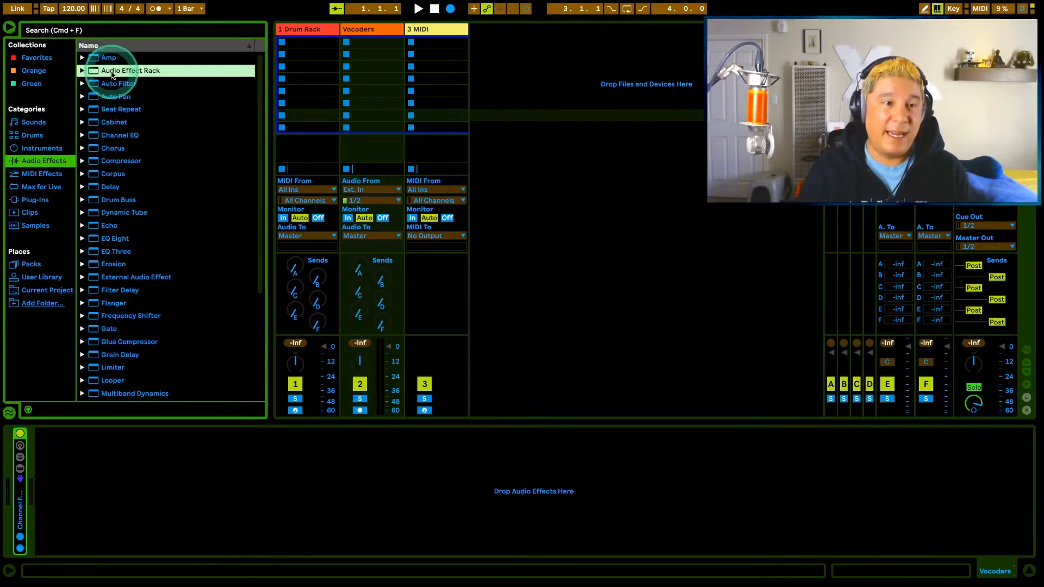
left_click_drag(154, 109, 7, 462)
double_click(112, 498)
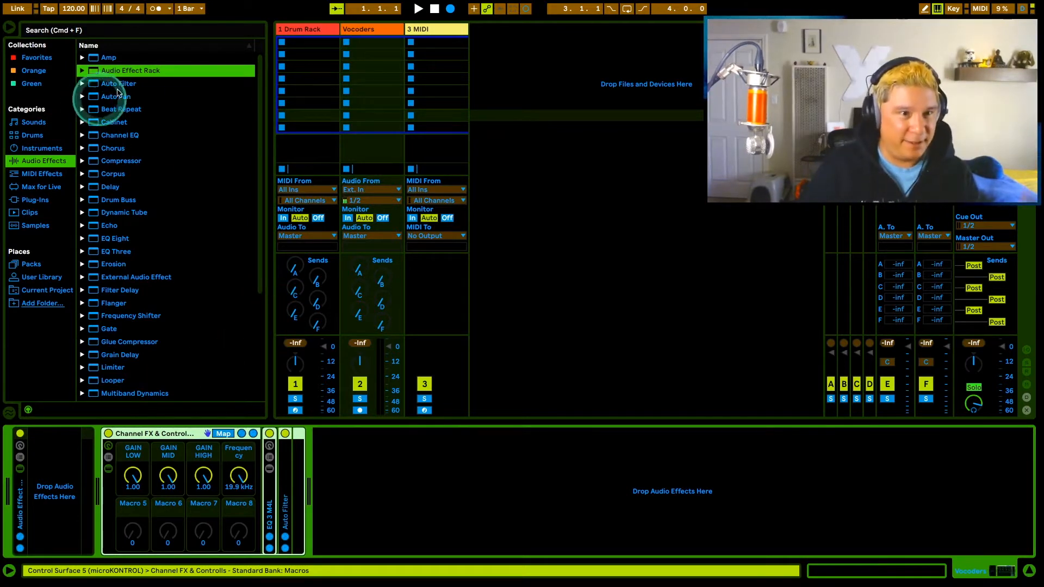
scroll(136, 259, "down", 5)
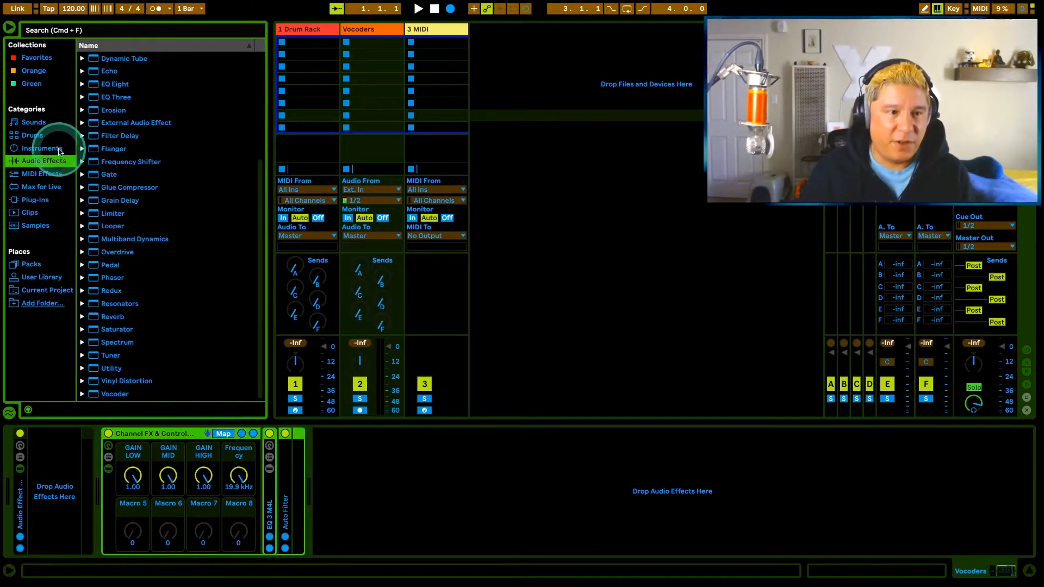
left_click_drag(96, 400, 52, 489)
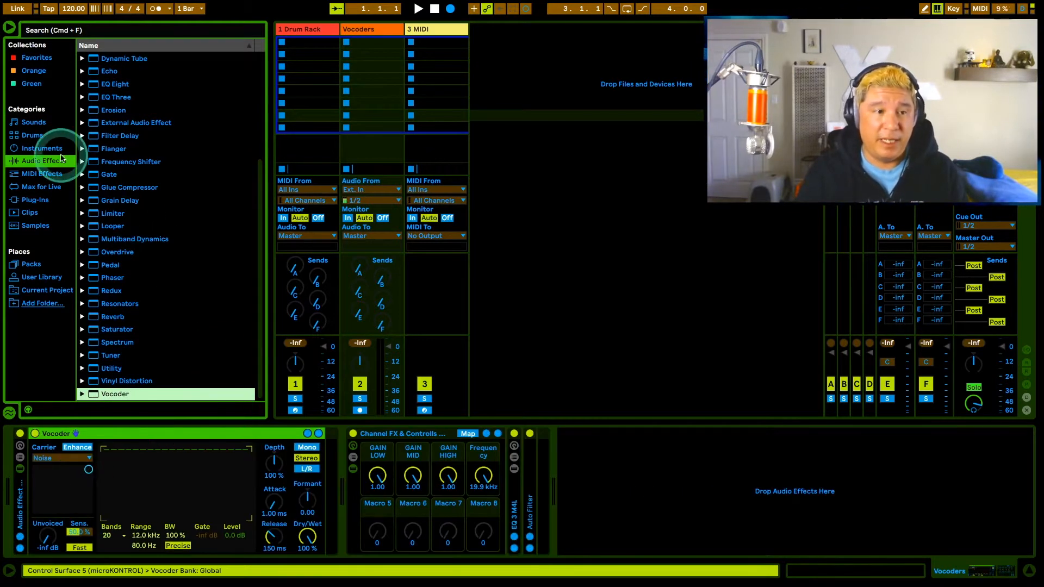
- Add the iZotope VocalSynth 2 plug-in after the Vocoder in the rack, continue in demo mode and close its window
left_click(35, 205)
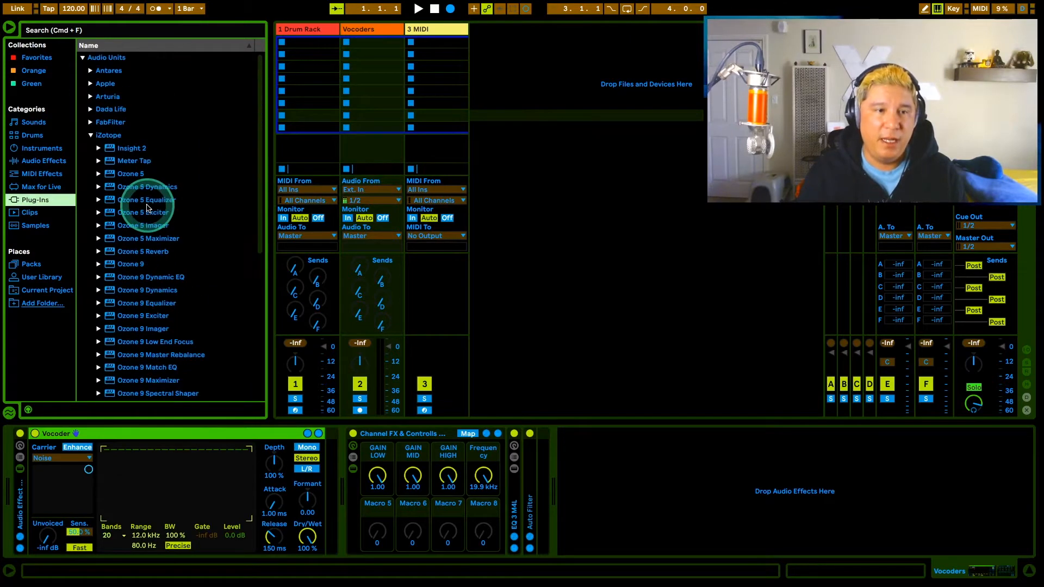
scroll(147, 210, "down", 10)
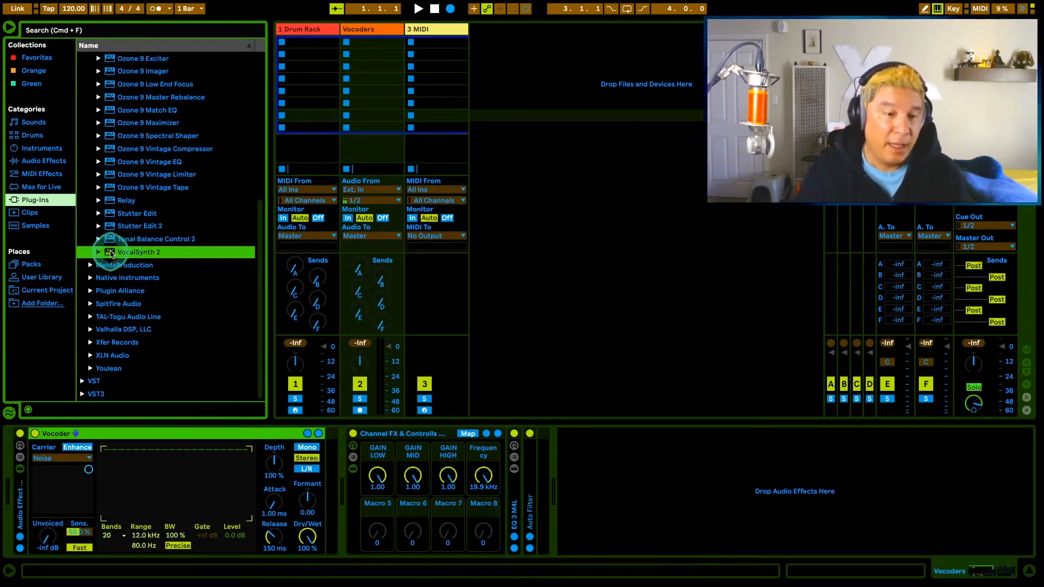
left_click_drag(111, 254, 357, 437)
left_click_drag(328, 486, 317, 458)
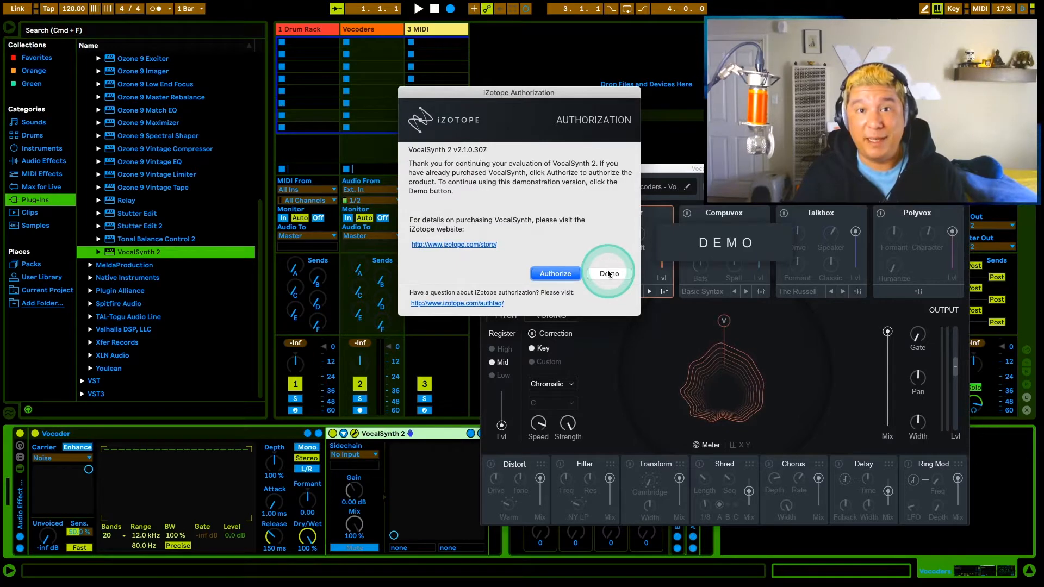
left_click(609, 273)
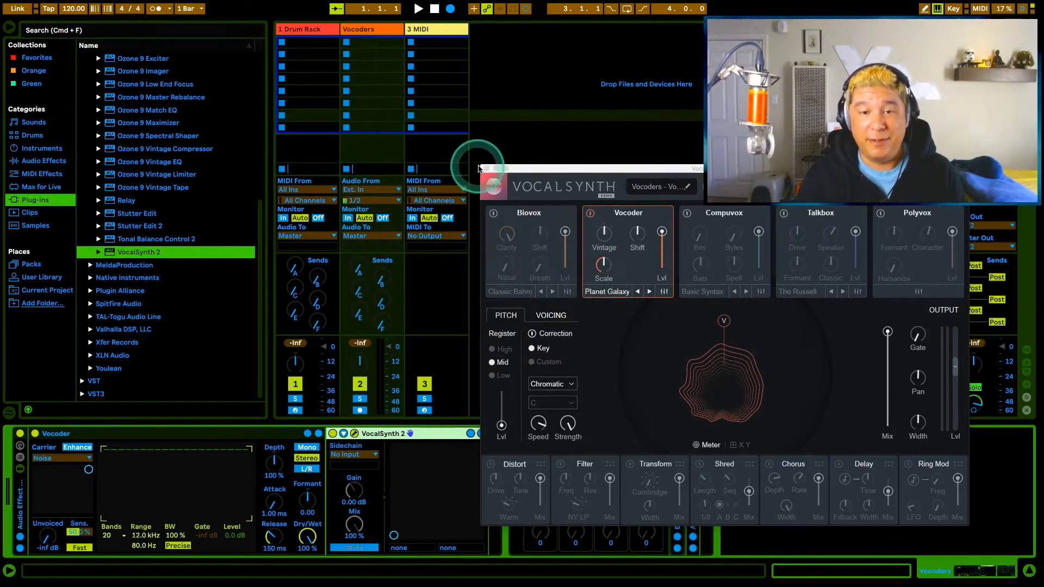
left_click(487, 170)
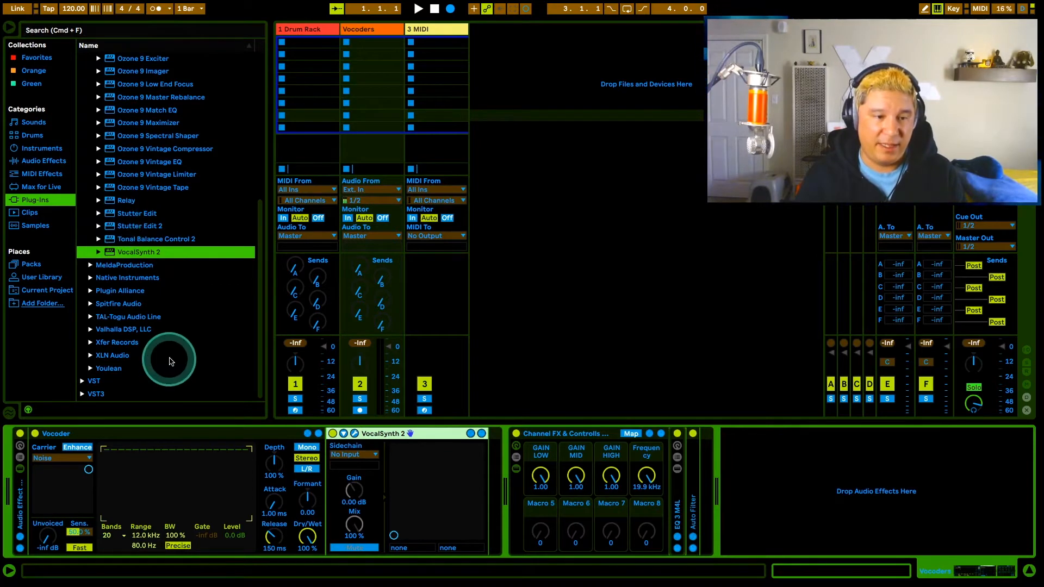
- Place the TAL-Vocoder-2 plug-in before the Vocoder in the Vocoders track's rack and close its window
left_click(91, 317)
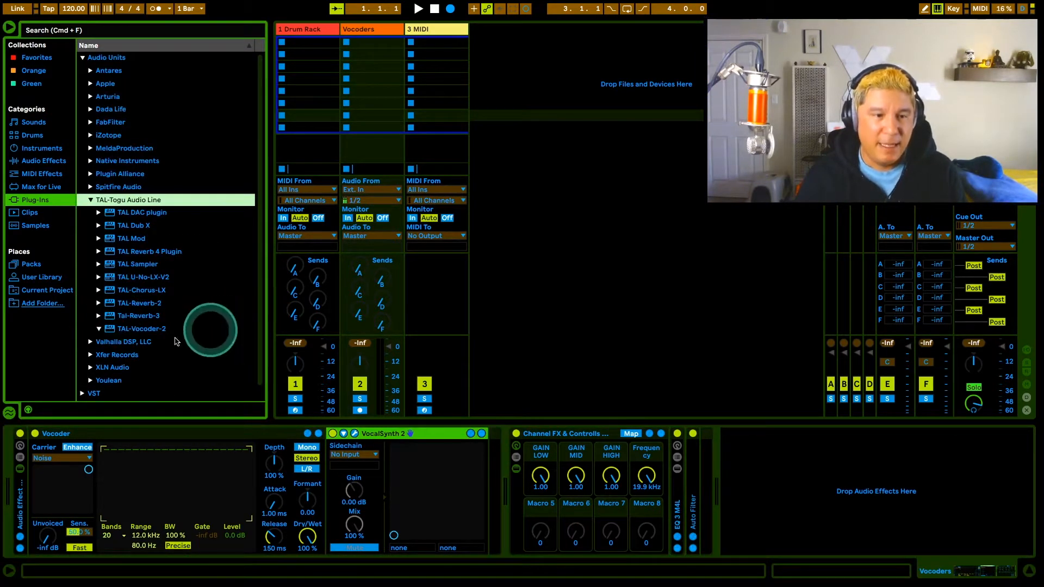
left_click(157, 329)
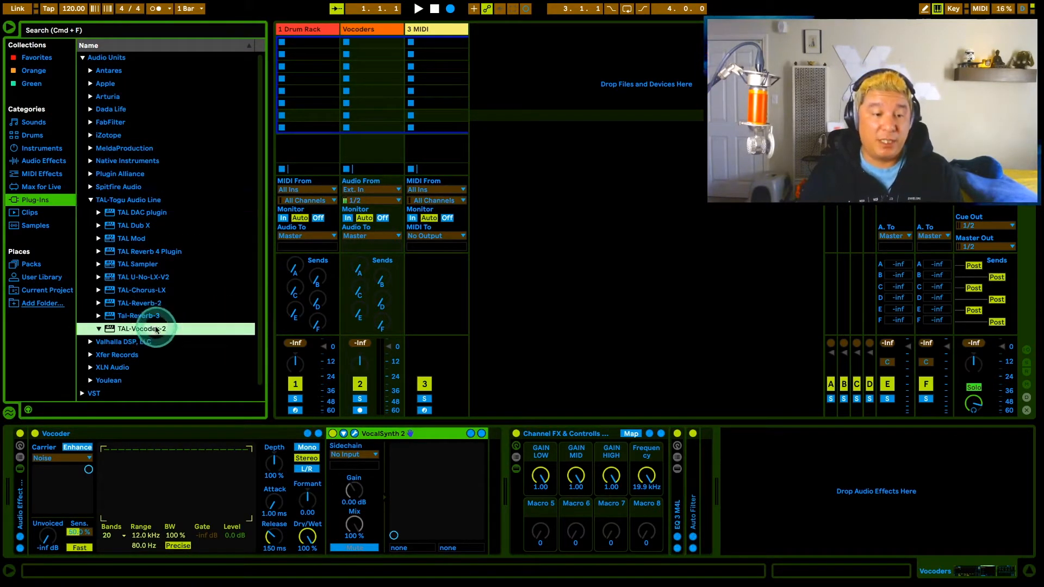
left_click(300, 348)
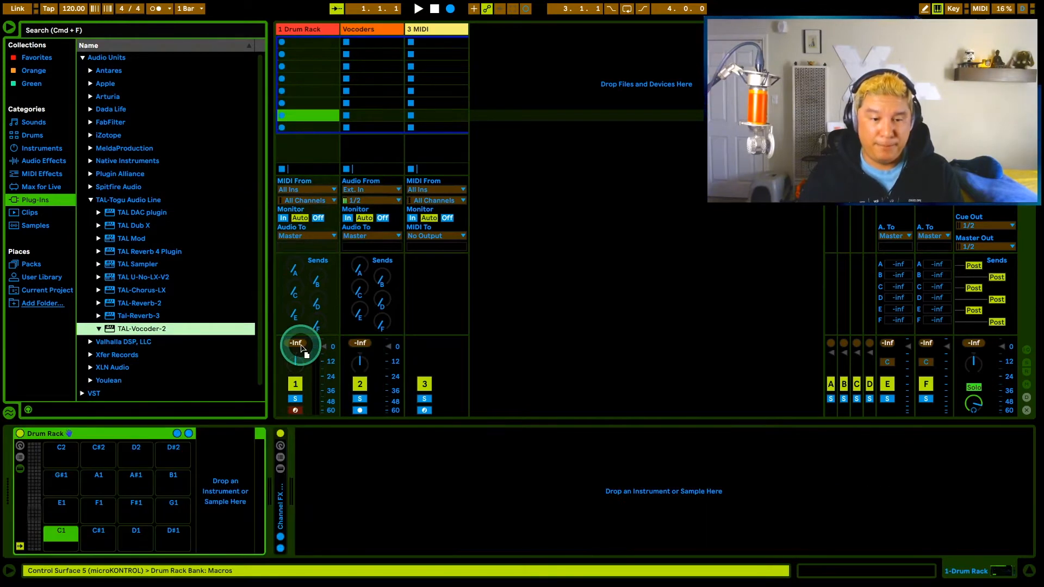
left_click(374, 31)
left_click_drag(373, 27, 38, 482)
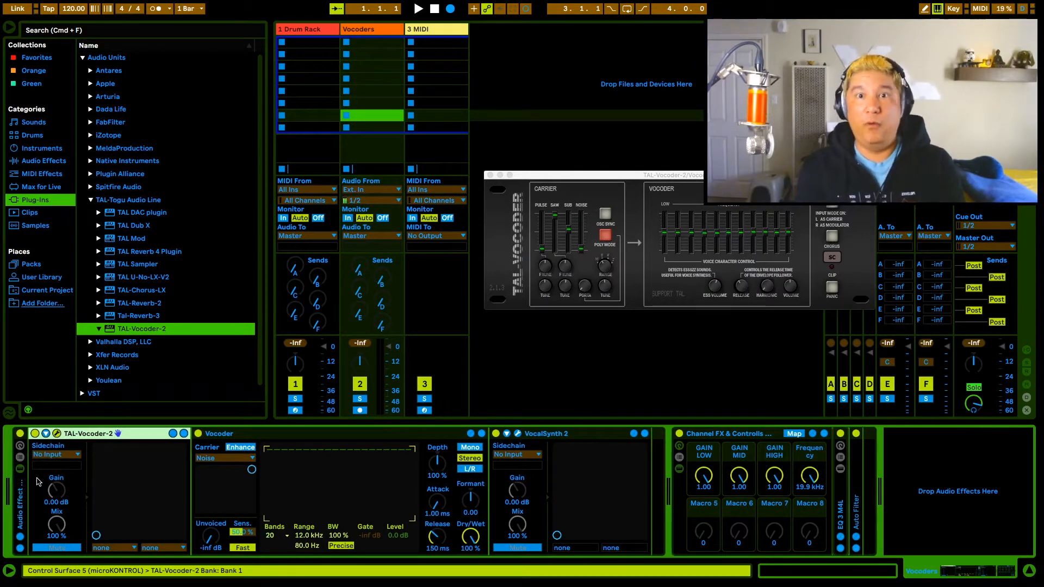
left_click(490, 175)
- Set the MIDI track's input to MPK mini Input and its monitoring to In
left_click(384, 29)
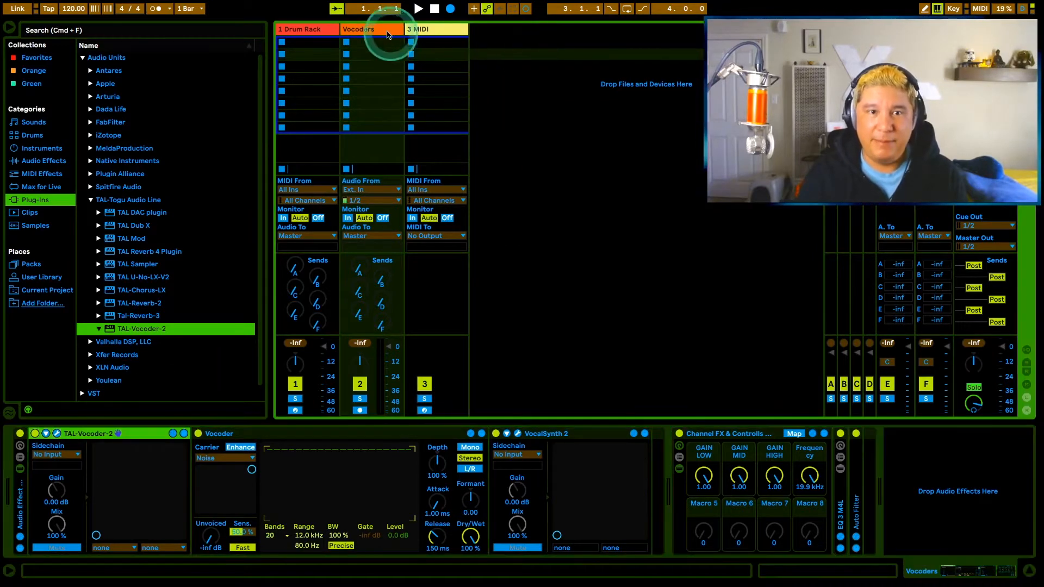
left_click(434, 29)
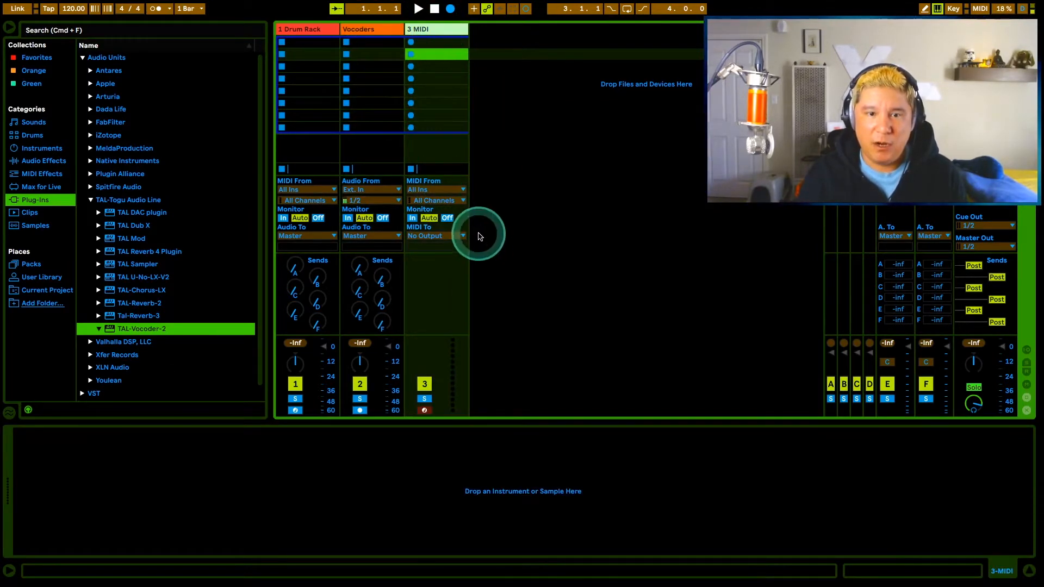
left_click_drag(439, 193, 487, 252)
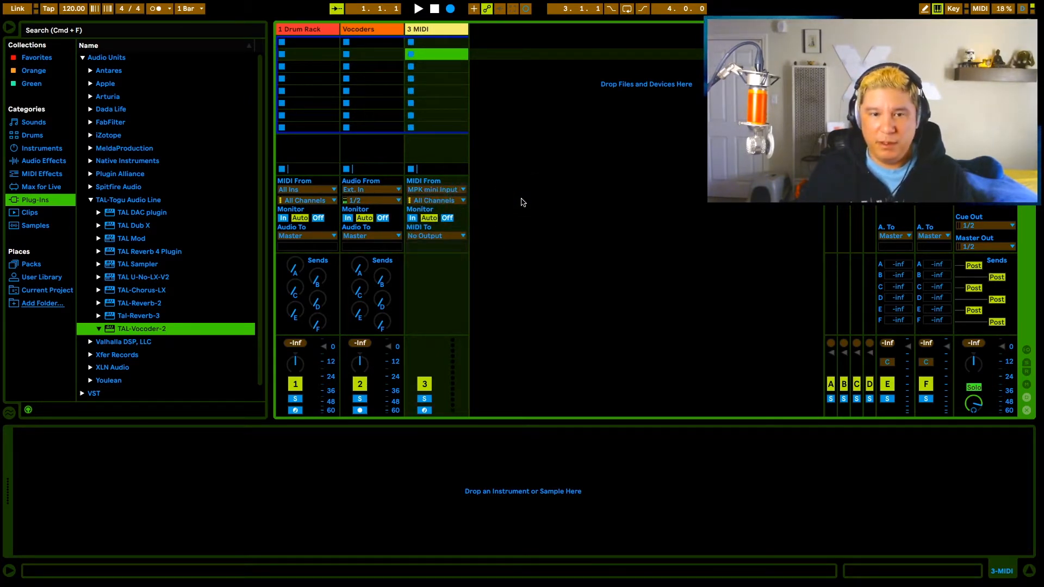
left_click(412, 218)
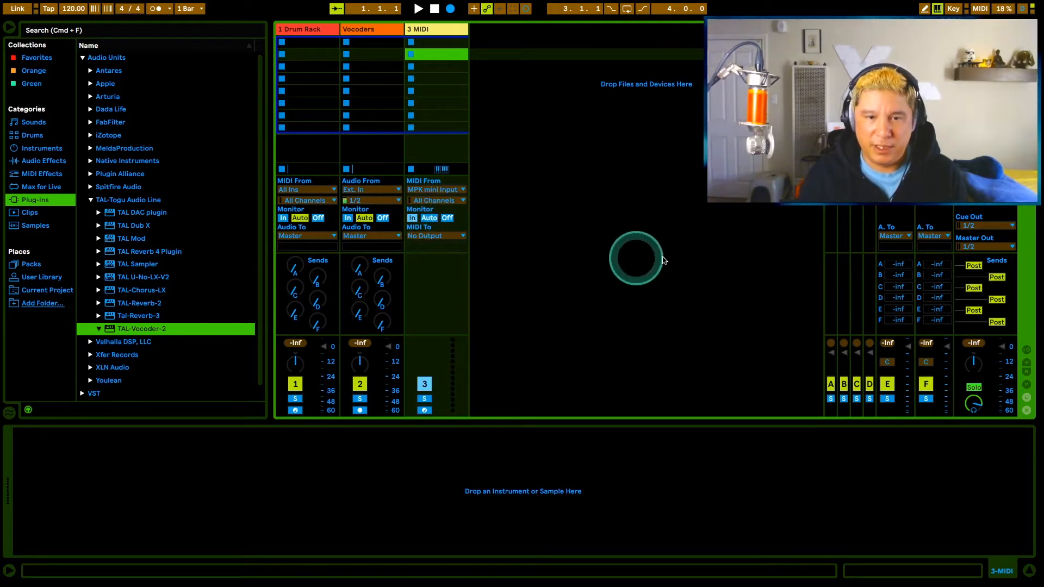
- Deactivate the Vocoder and VocalSynth 2 devices in the Vocoders track's rack
left_click(363, 54)
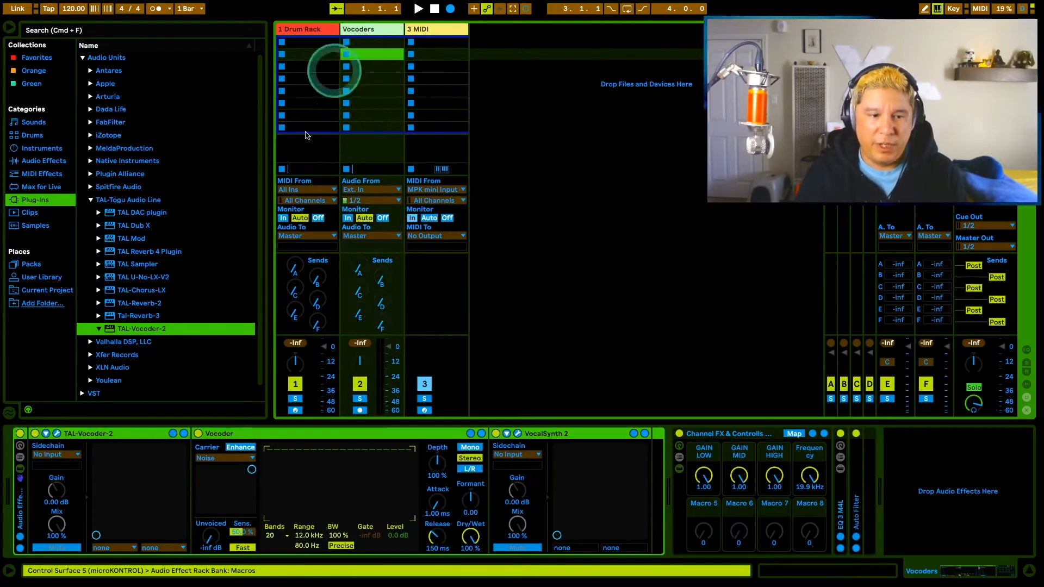
left_click(198, 434)
left_click(496, 434)
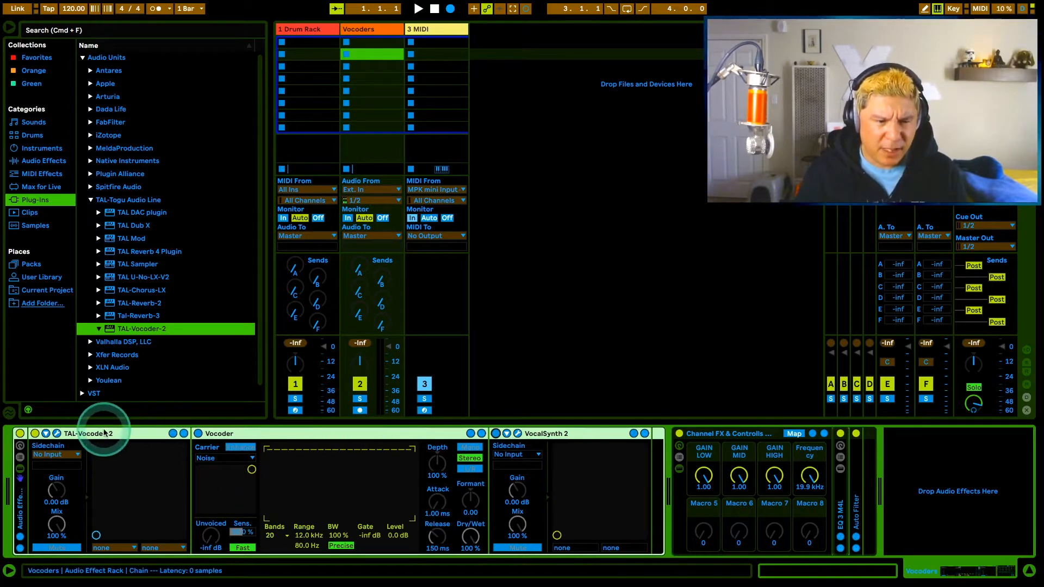
left_click(555, 227)
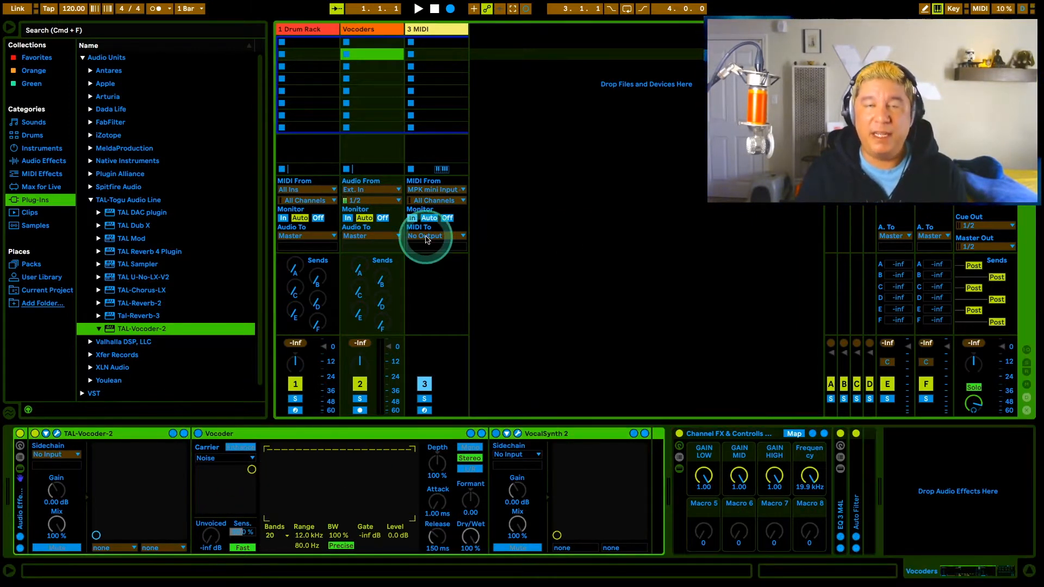
- Rename the MIDI track "MIDI 2 Vocoders" and route its output to 1-TAL-Vocoder-2 on the Vocoders track
left_click(435, 30)
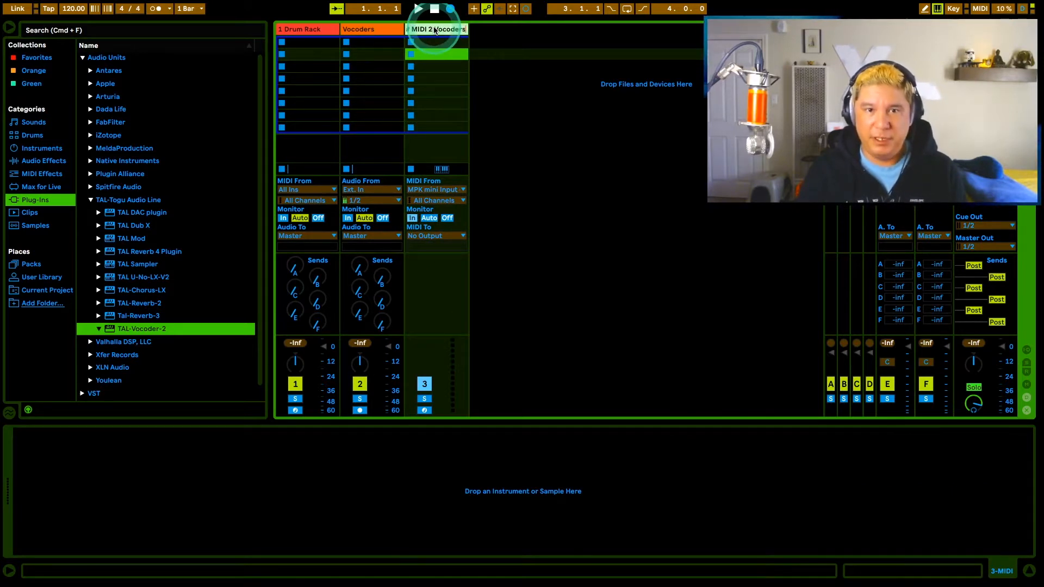
key("Return")
left_click(432, 235)
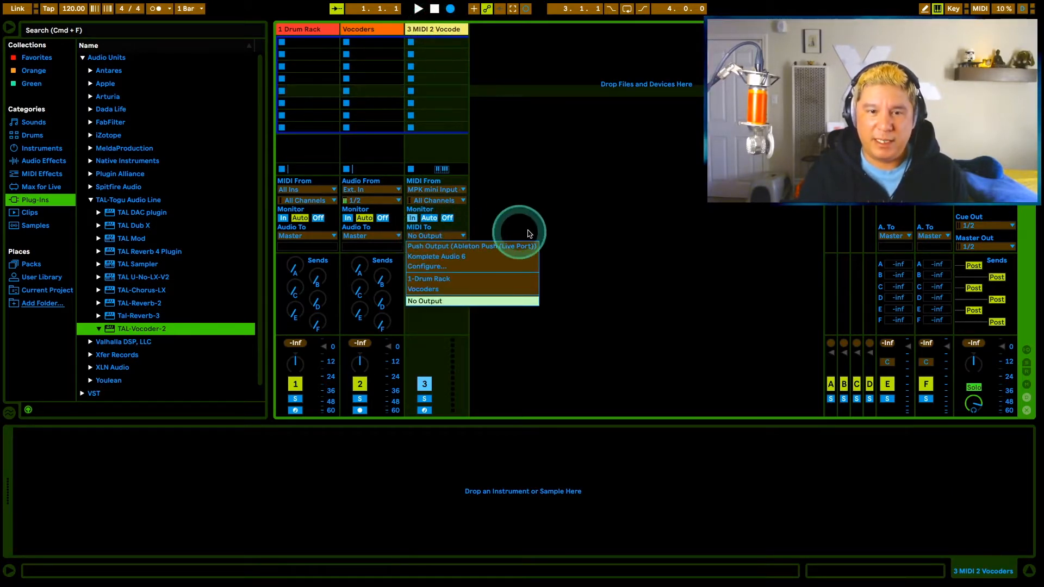
left_click(435, 289)
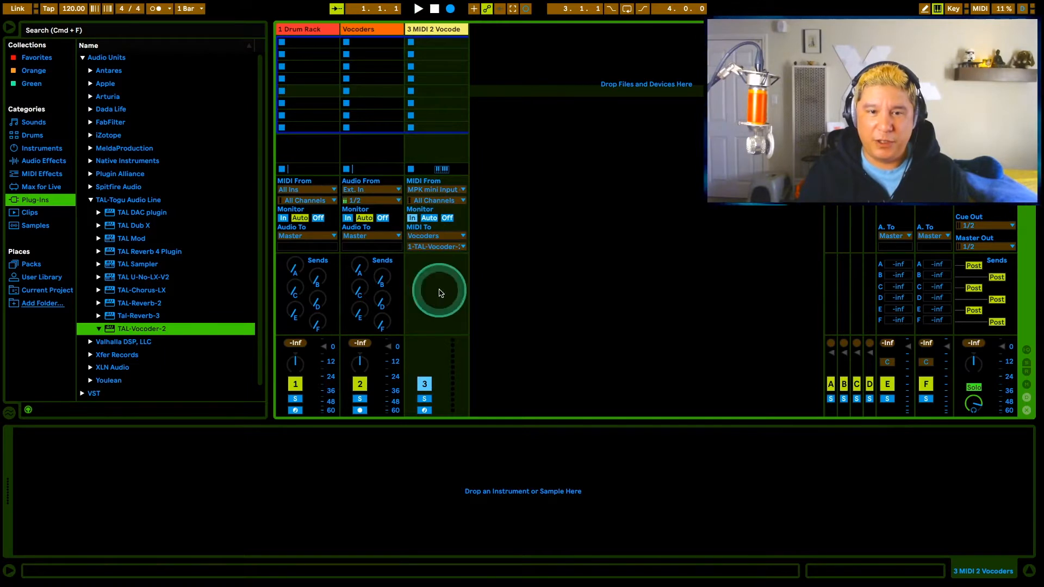
left_click(454, 248)
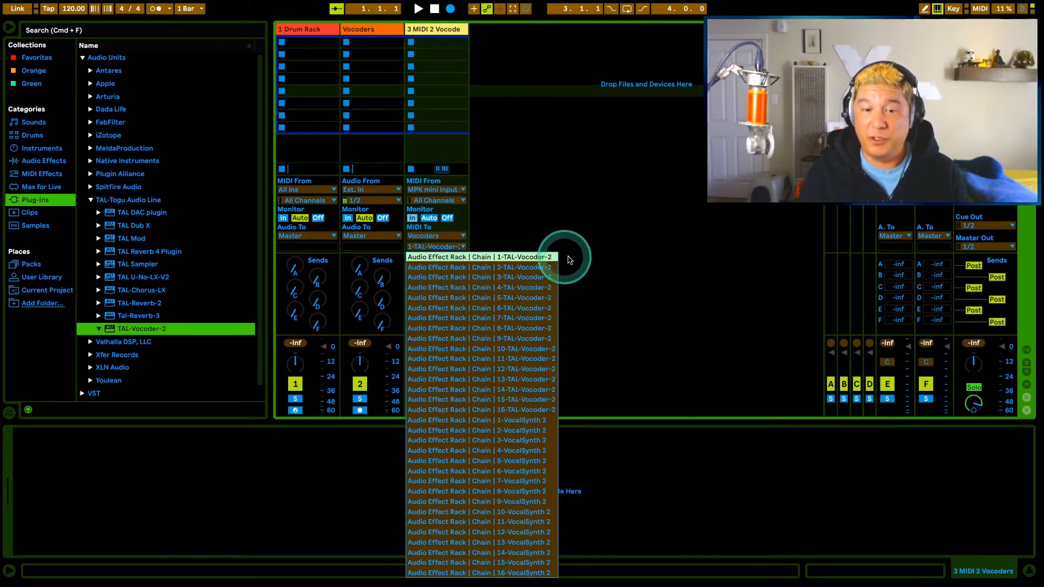
left_click(533, 261)
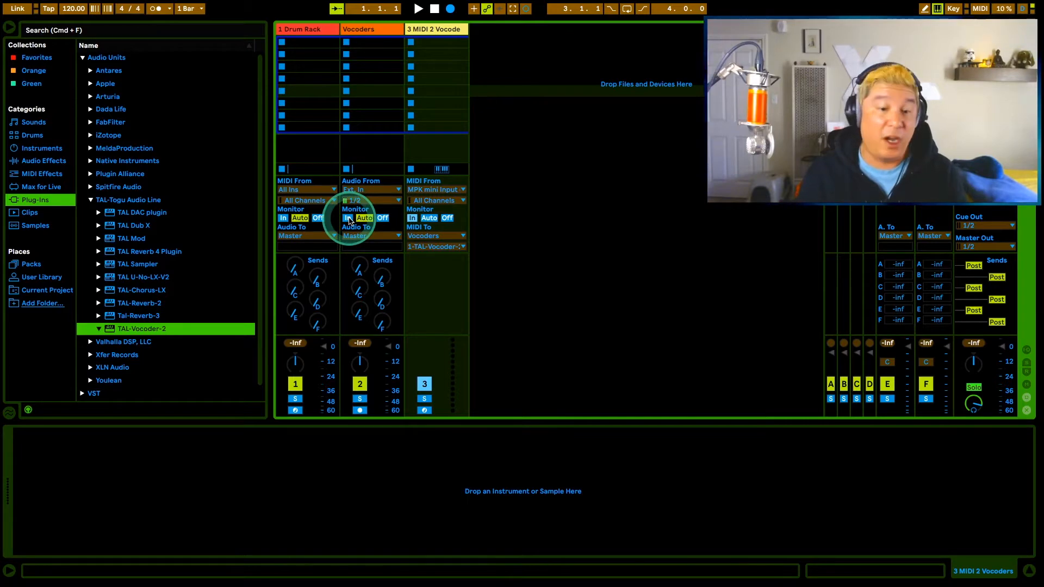
- Arm the Vocoders track for recording and switch the MIDI track's output destination to 1-VocalSynth 2
left_click(360, 411)
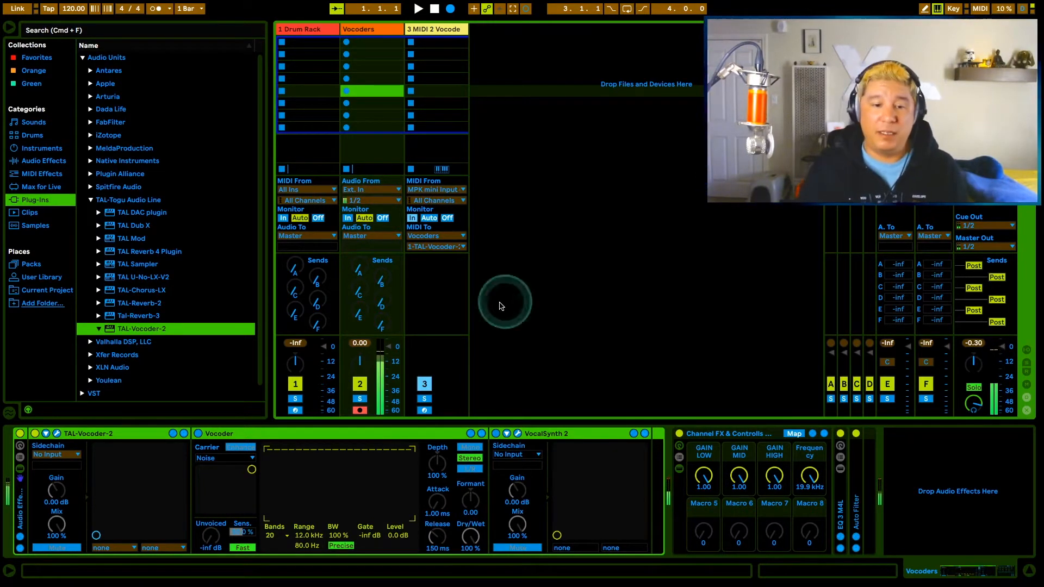
left_click(435, 29)
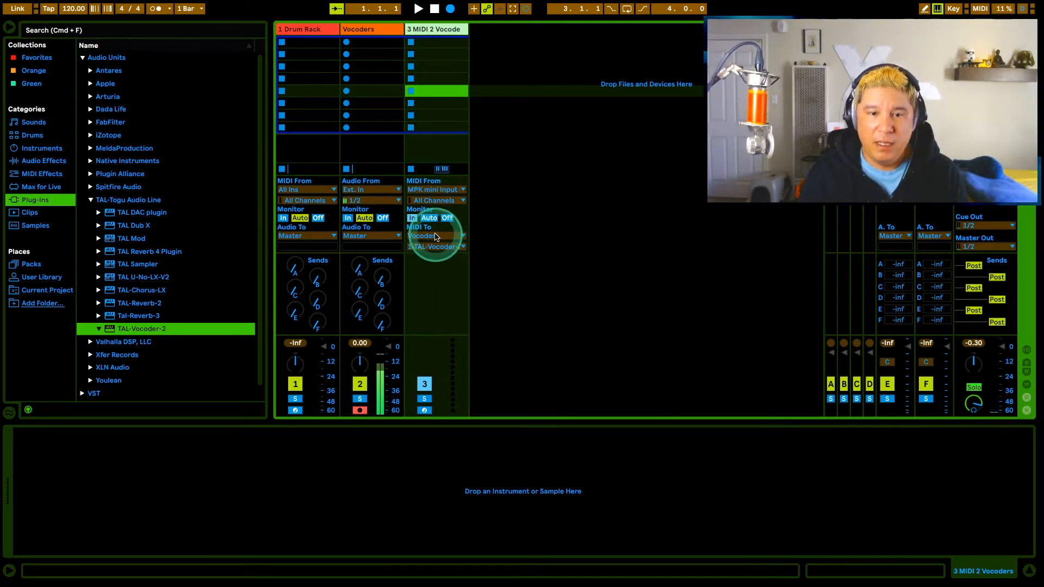
left_click(442, 247)
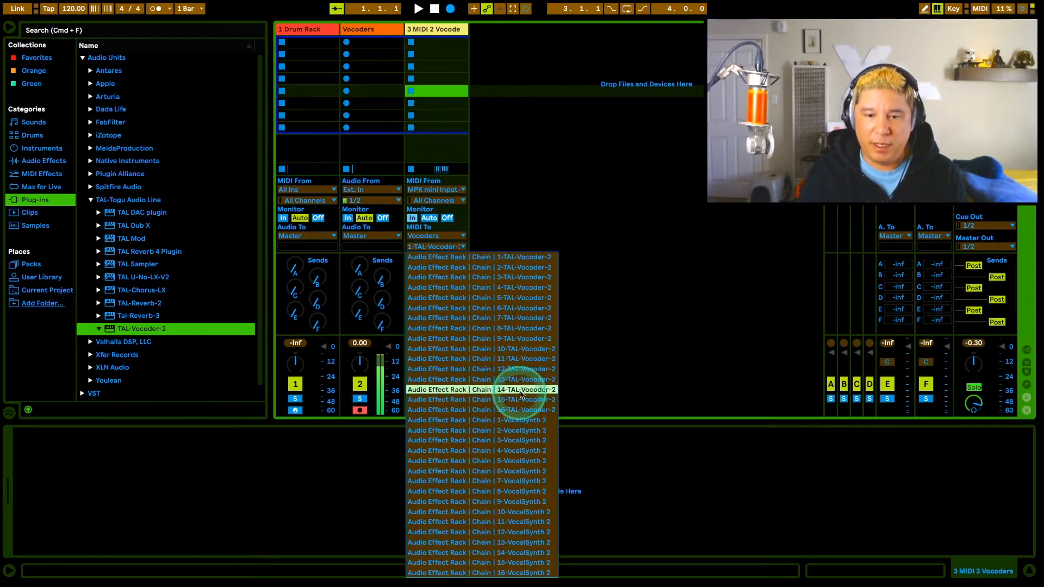
left_click(531, 420)
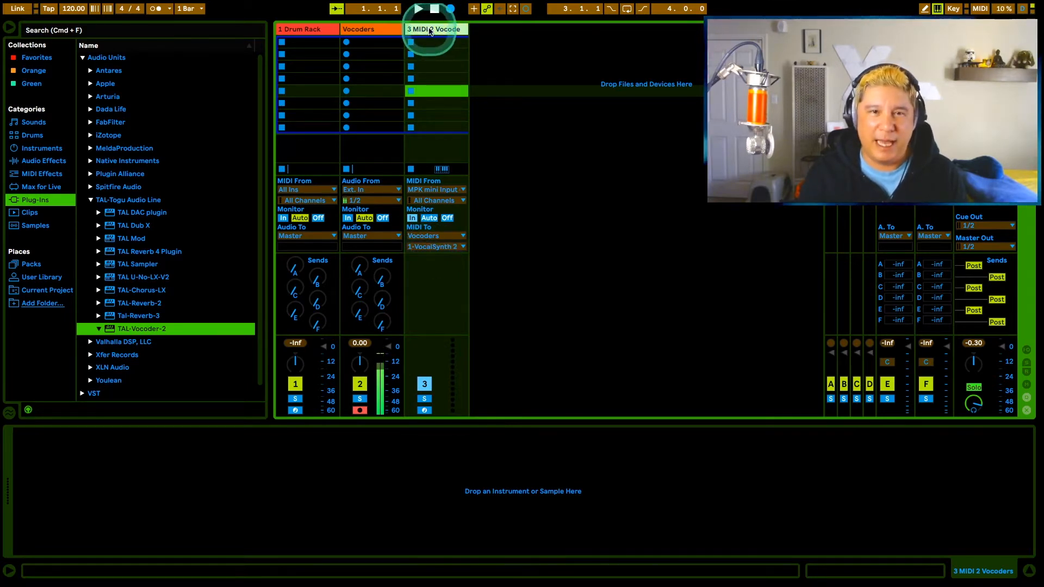
- Deactivate TAL-Vocoder-2 in the rack and disarm the Vocoders track
left_click(388, 28)
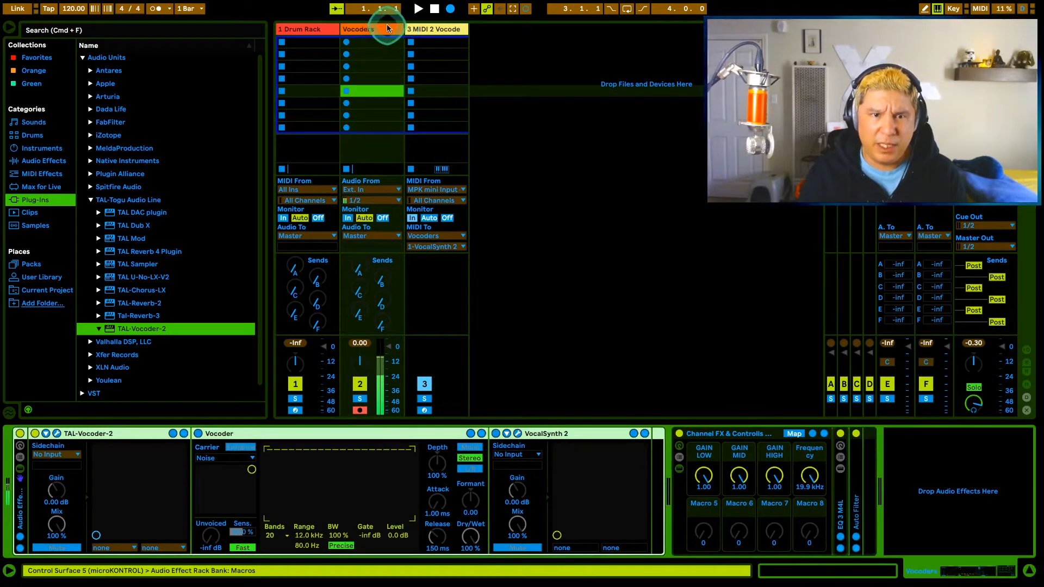
left_click(35, 433)
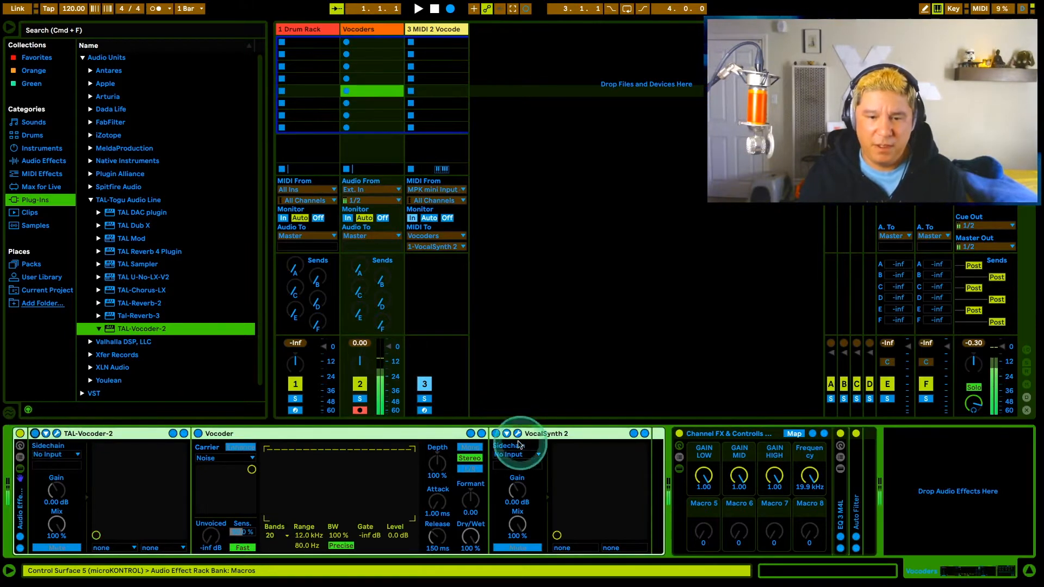
left_click(360, 410)
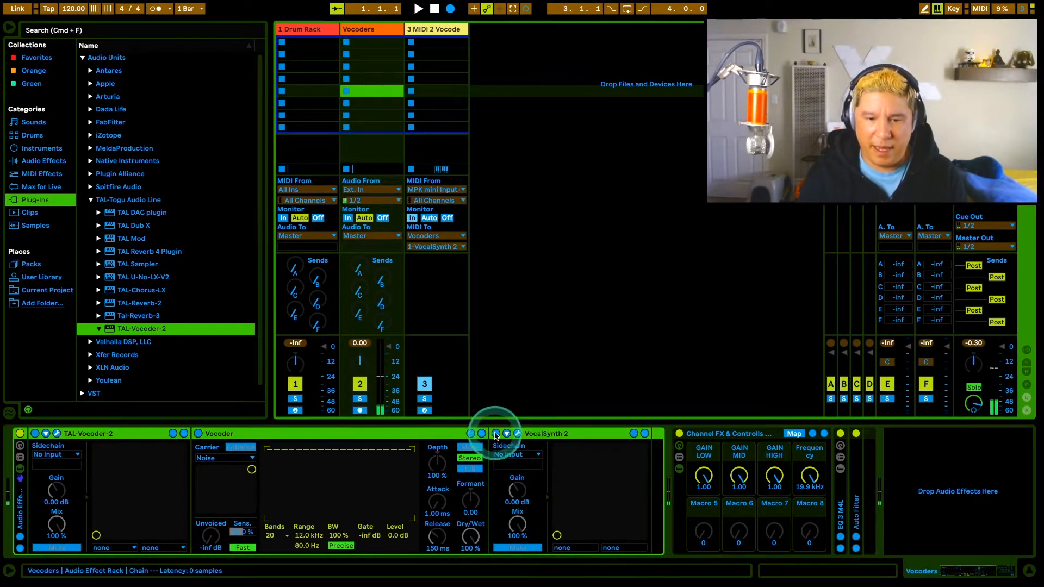
- Toggle VocalSynth 2 in the rack on and back off, and select the MIDI 2 Vocoders track
left_click(496, 435)
left_click(496, 434)
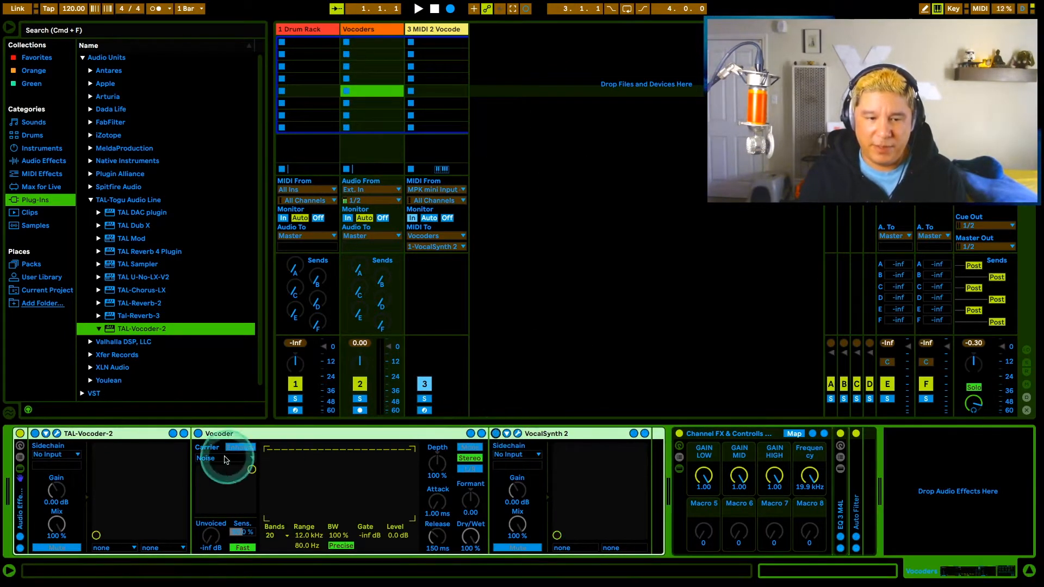
left_click(441, 30)
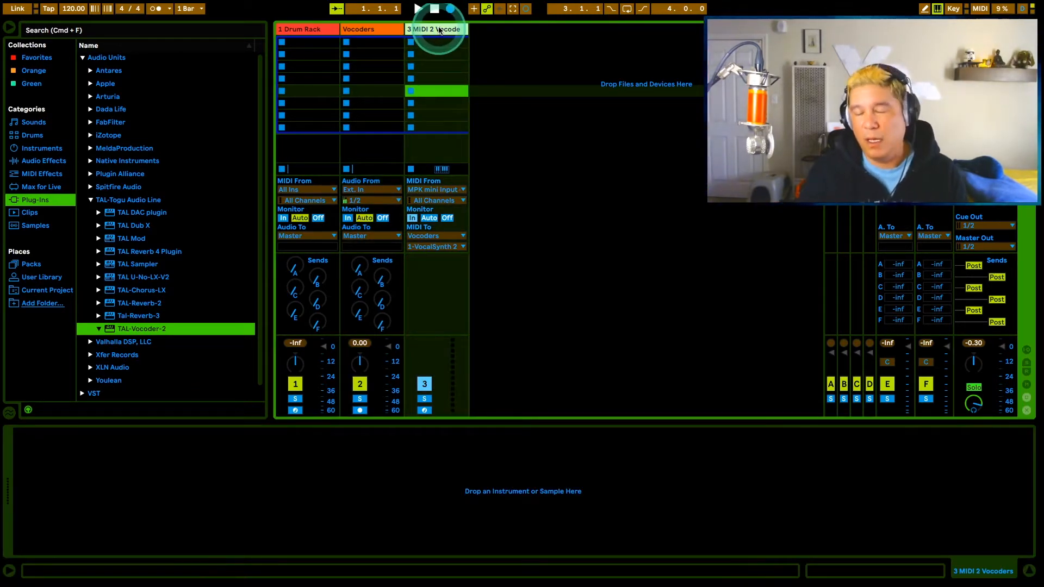
- Create a new MIDI track and load the Brass-Brassinski.adg preset onto it, searching the whole library for "brass bra"
key("shift+super+t")
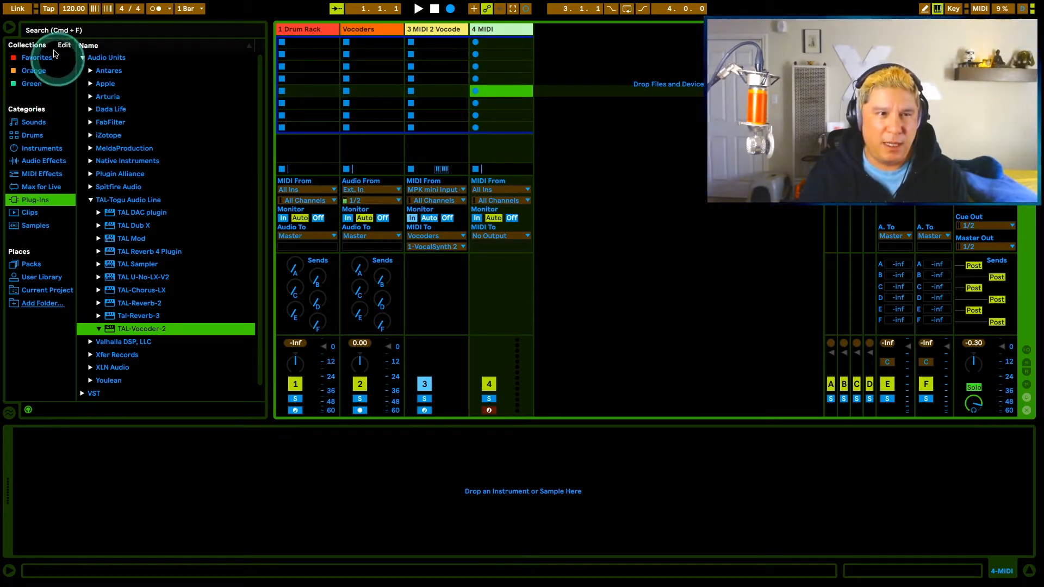
left_click(42, 34)
type("brass bra")
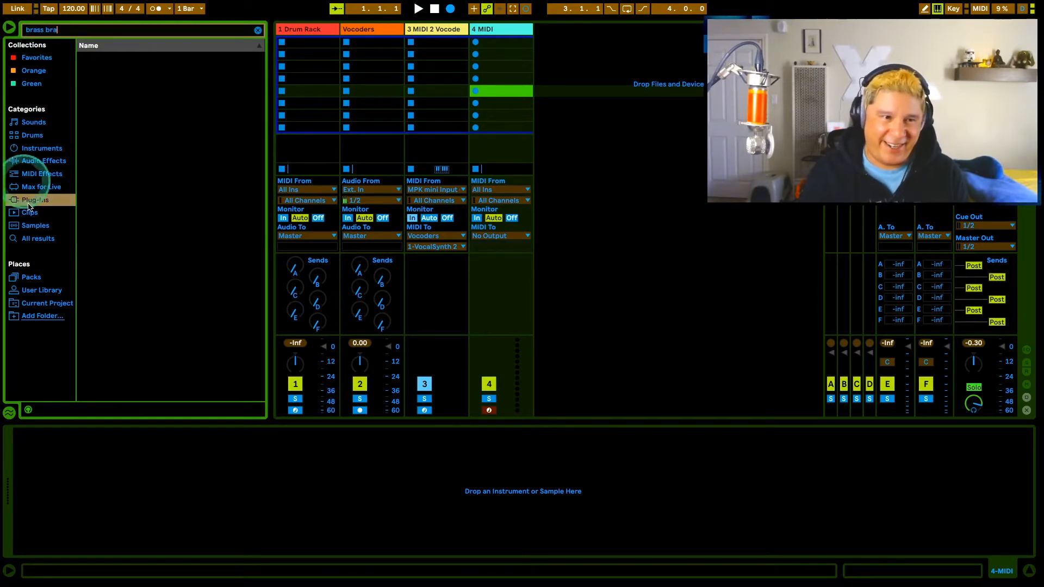
left_click(38, 238)
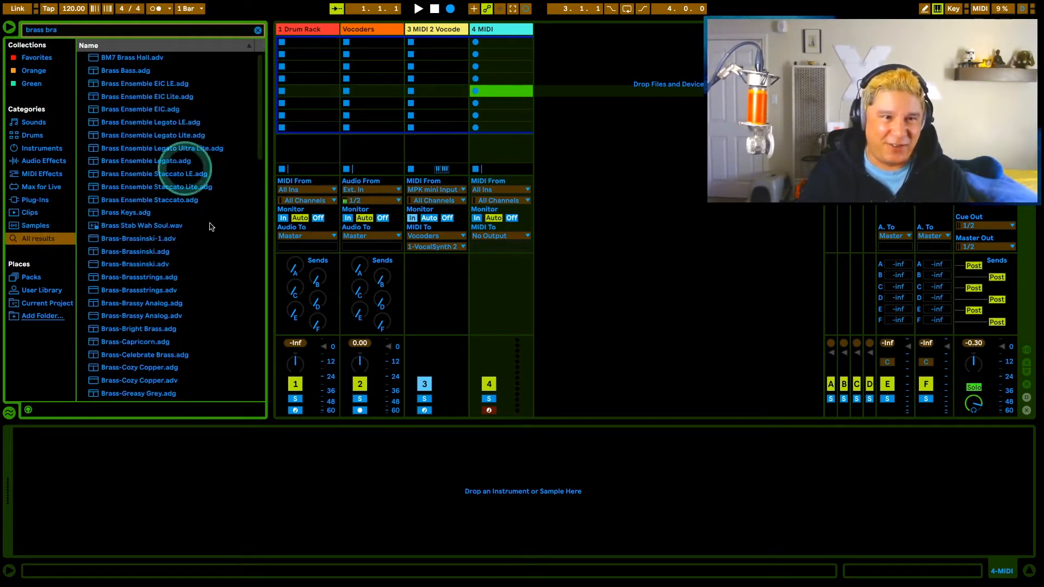
left_click(148, 251)
left_click_drag(121, 252, 505, 31)
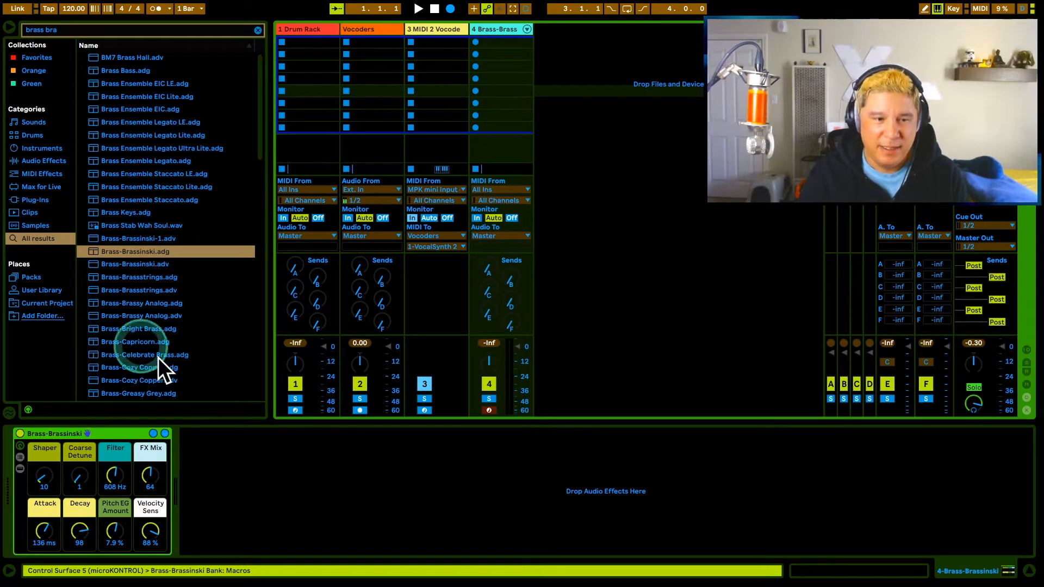
- Set the carrier of the Vocoder device on the Vocoders track to External, taking its audio from 4-Brass-Brassinski
left_click(370, 30)
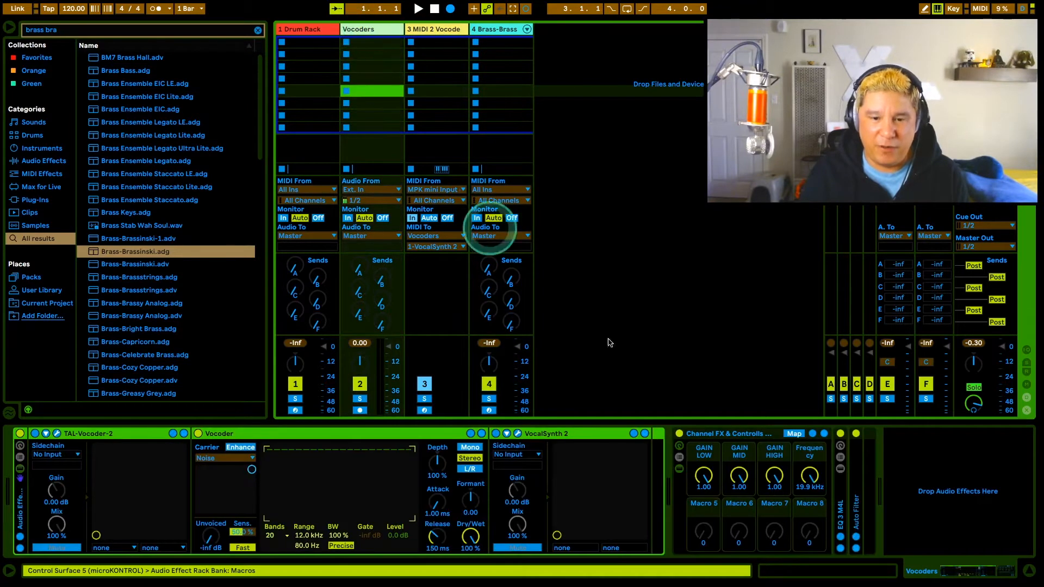
left_click(498, 34)
left_click(368, 29)
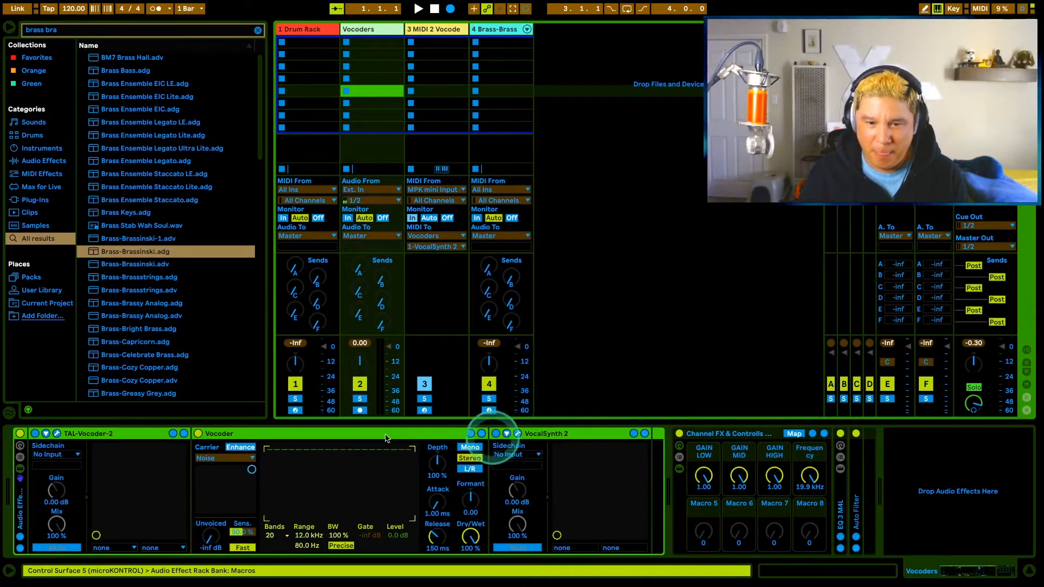
left_click(224, 458)
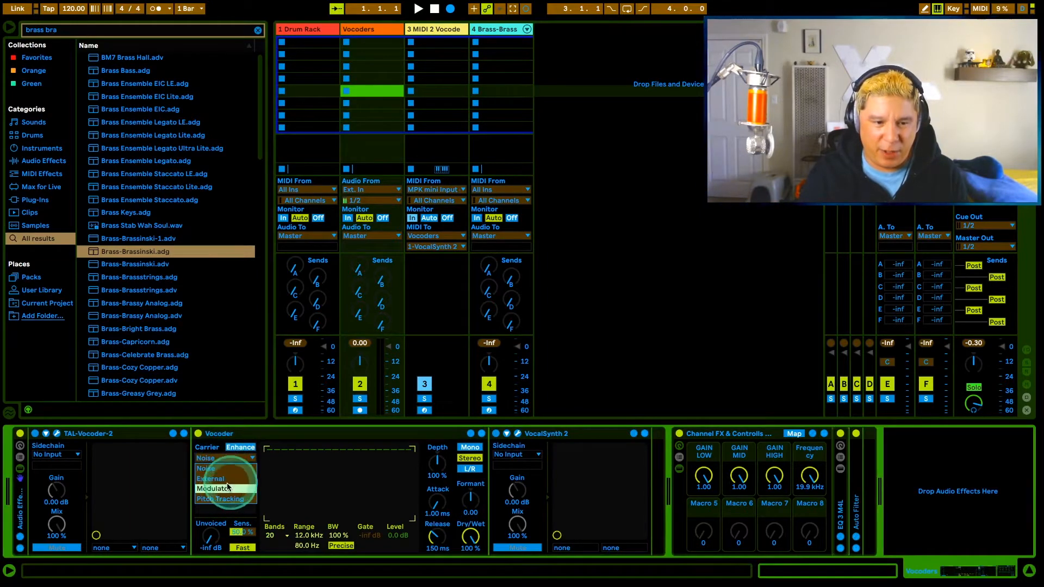
left_click(210, 478)
left_click(224, 477)
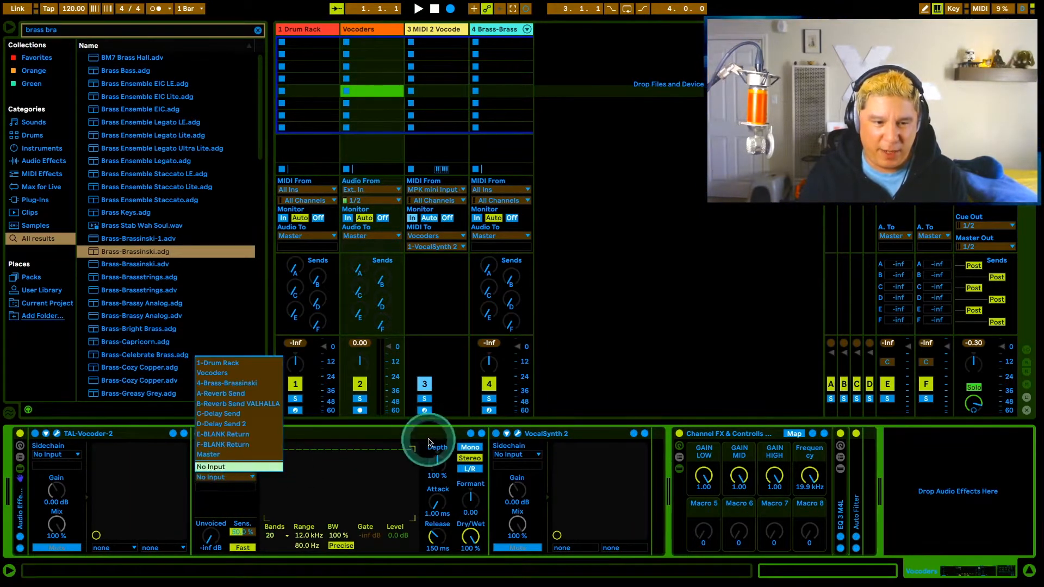
left_click(278, 383)
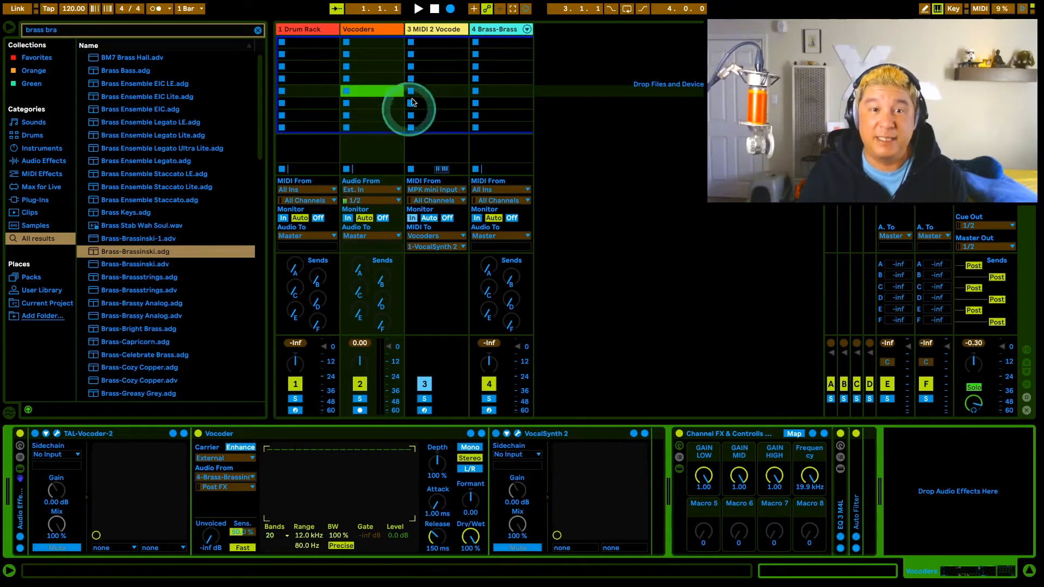
- Set the Brass-Brassinski track's MIDI input to MPK mini Input, switch its monitoring to In and deactivate the track
left_click(494, 28)
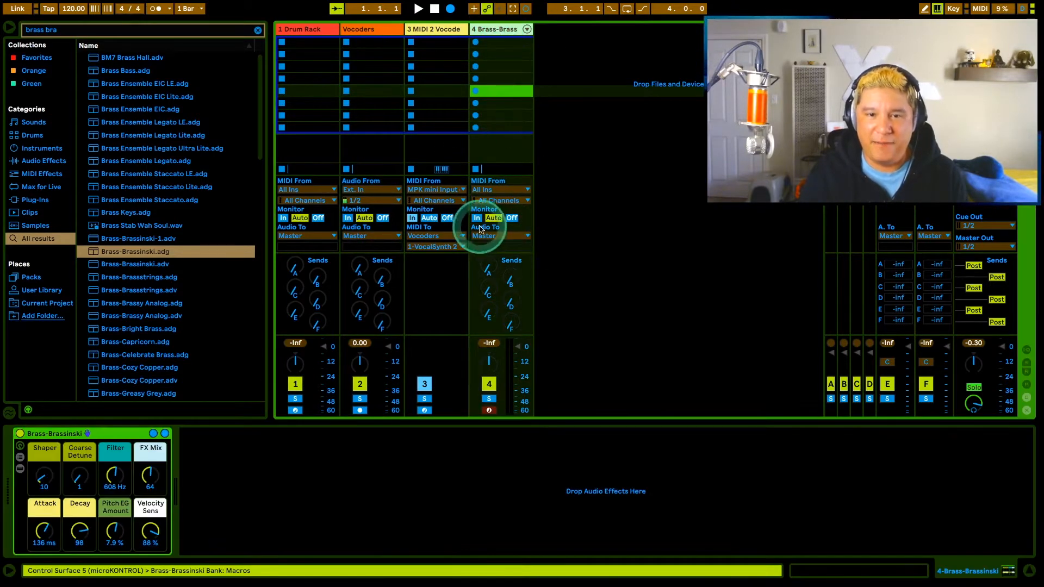
left_click(497, 190)
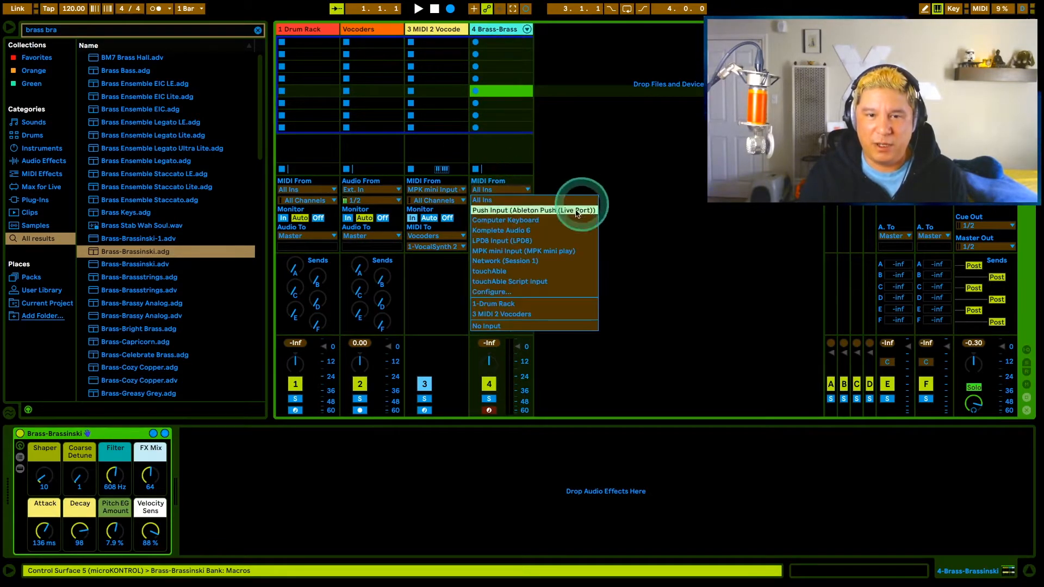
left_click(548, 250)
left_click(488, 200)
left_click(485, 201)
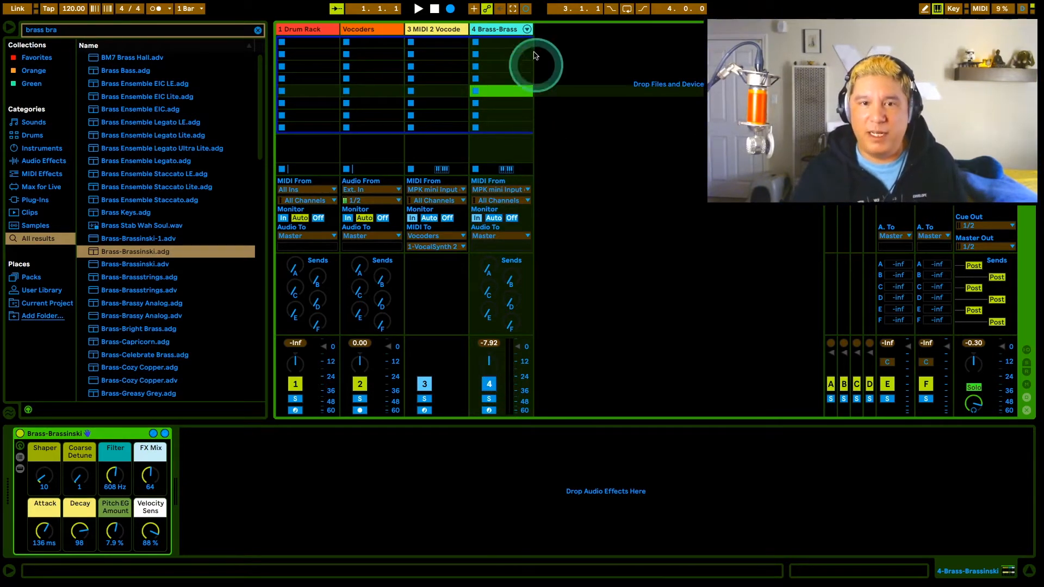
- Select the Vocoder device in the Vocoders track's rack and arm that track for recording
left_click(391, 31)
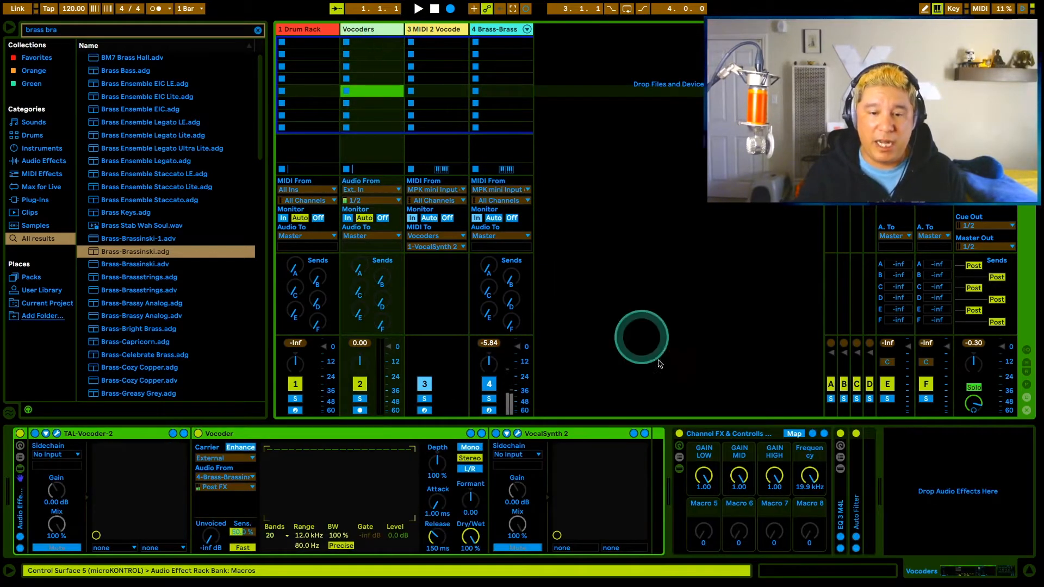
left_click(275, 434)
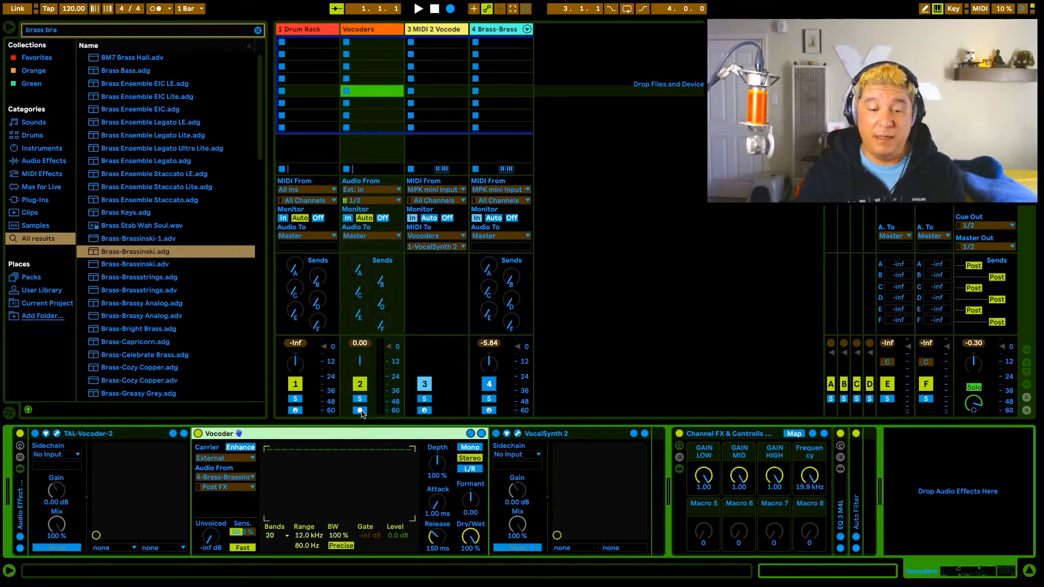
left_click(361, 412)
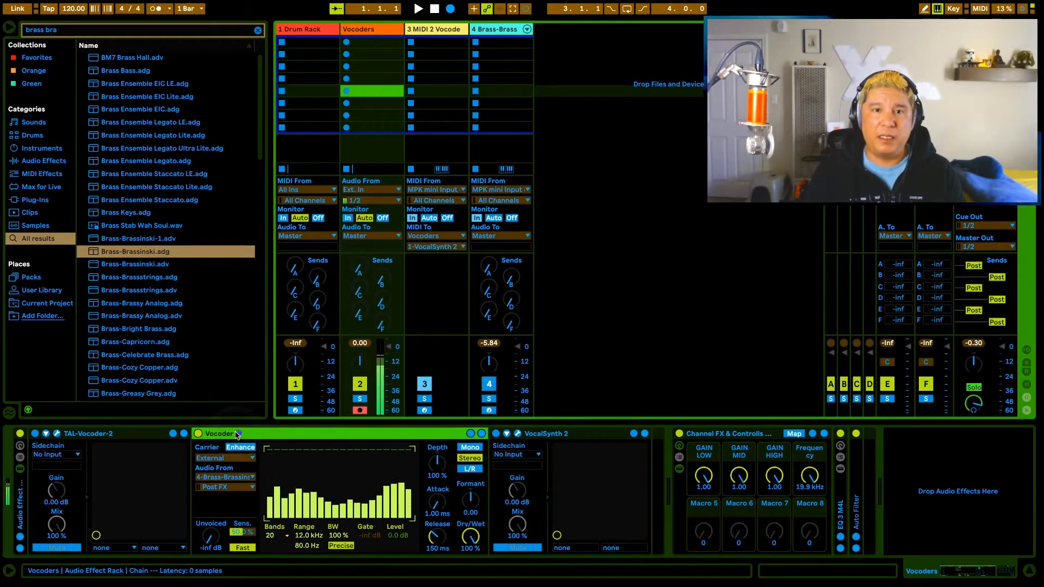
- Replace the Brass-Brassinski instrument on track 4 with Canadian Boards.adg from Analog's Synth Keys presets
left_click(498, 28)
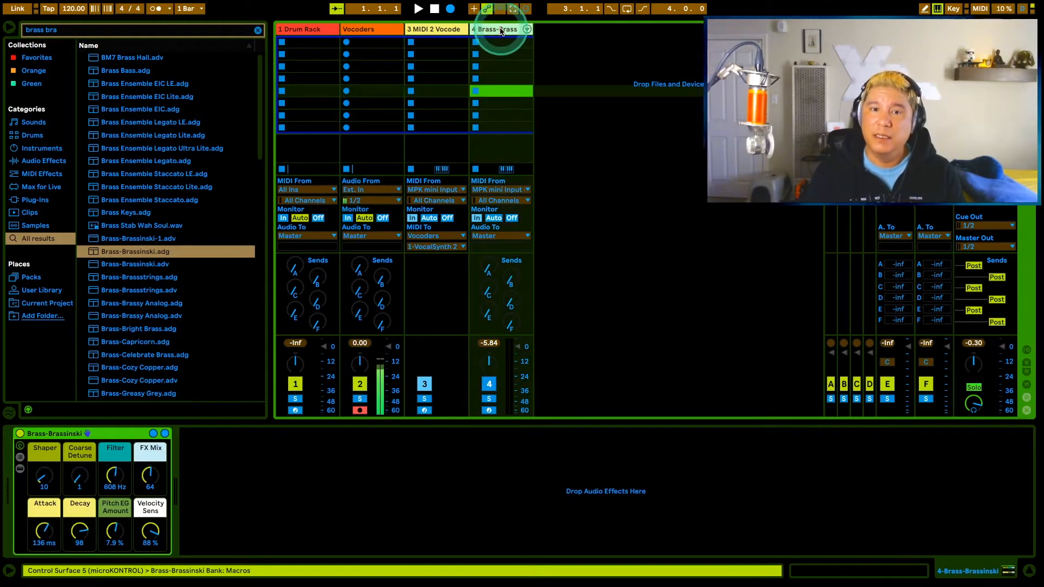
left_click(66, 488)
left_click(122, 462)
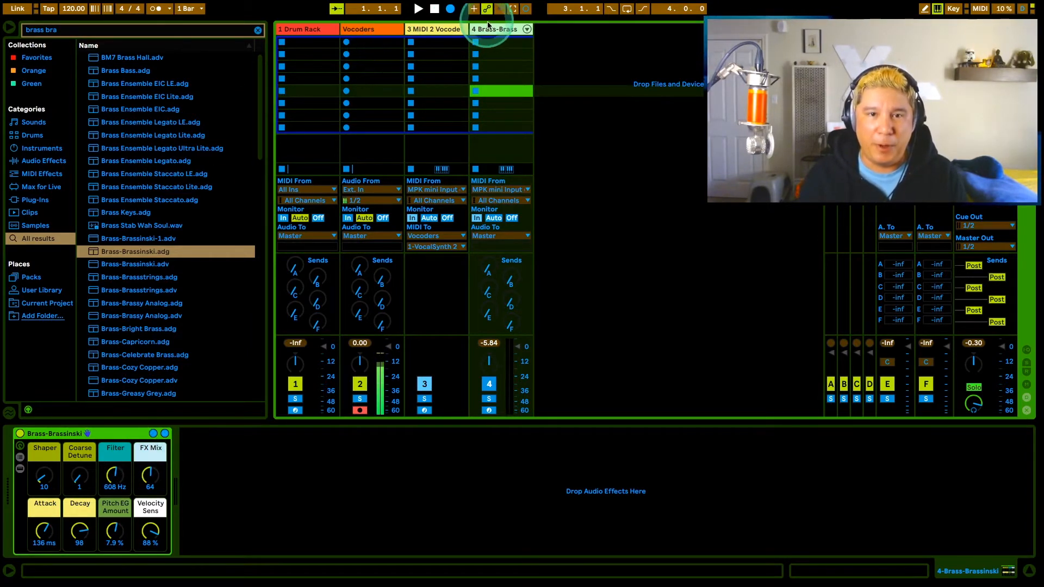
left_click(42, 148)
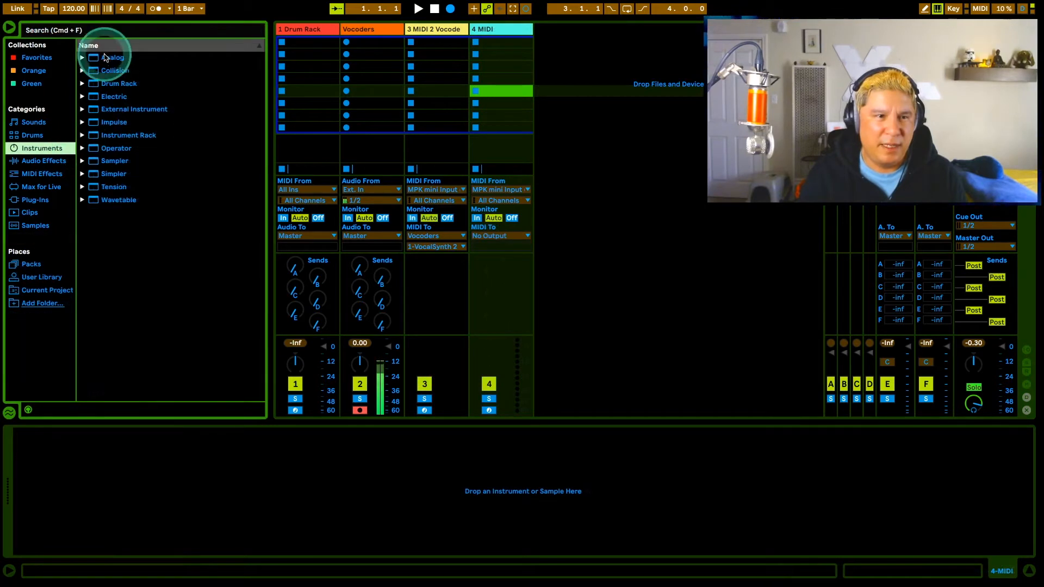
left_click(105, 58)
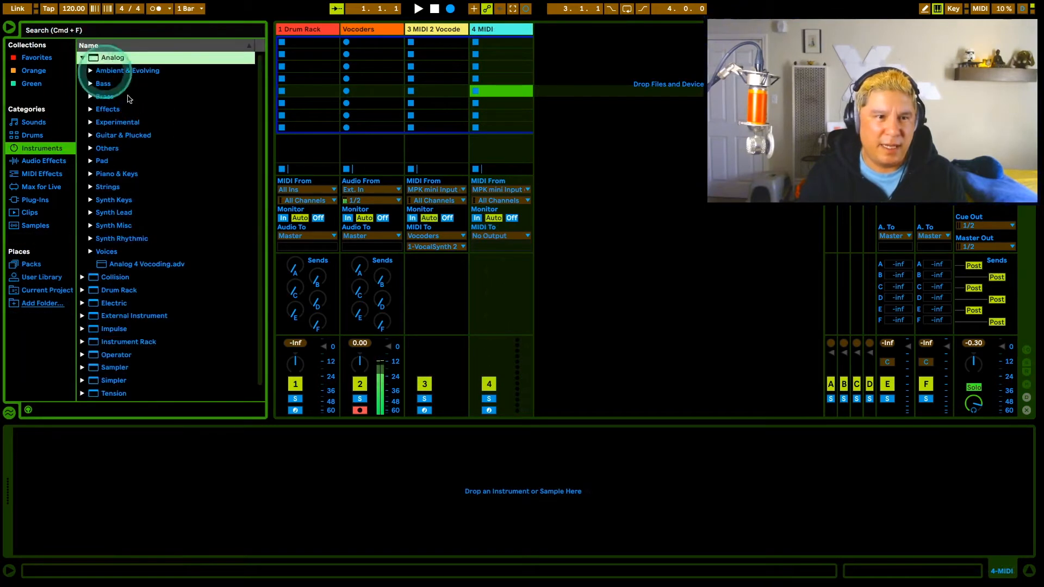
left_click(91, 200)
left_click_drag(152, 212, 489, 370)
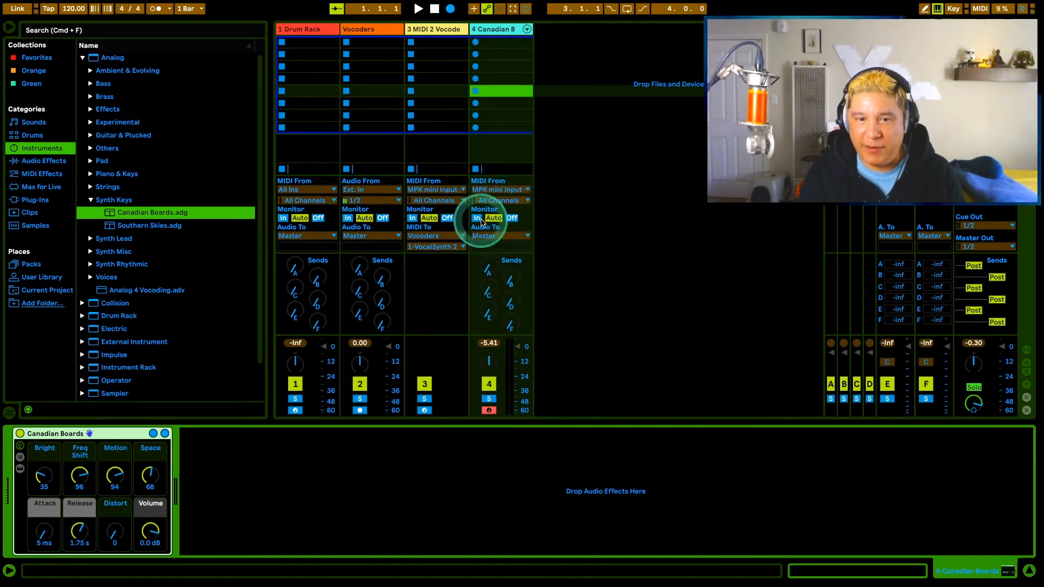
- Deactivate the Canadian Boards track and set the Vocoder's external carrier audio source to 4-Canadian Boards
left_click(489, 384)
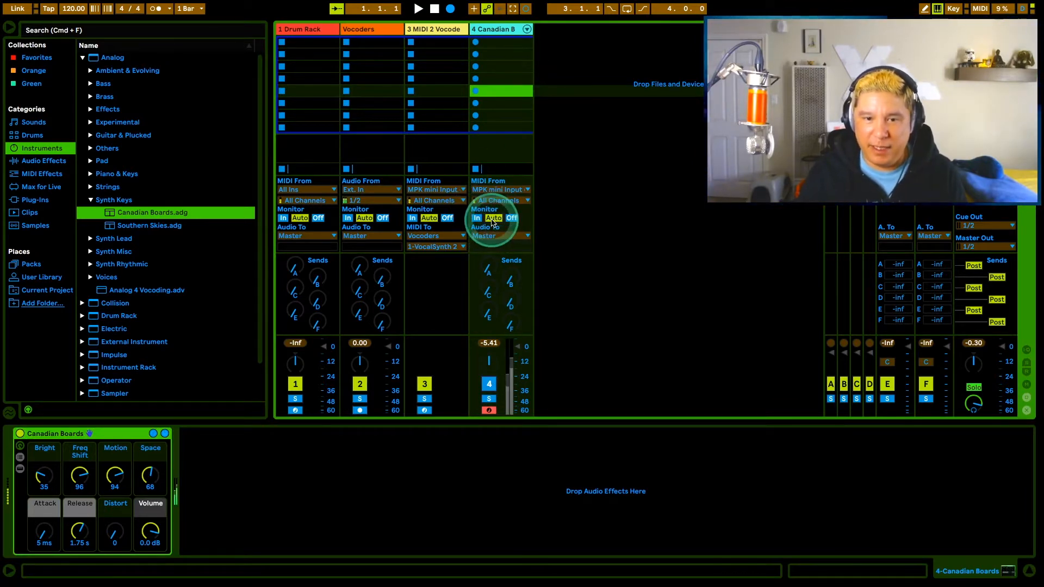
left_click(375, 29)
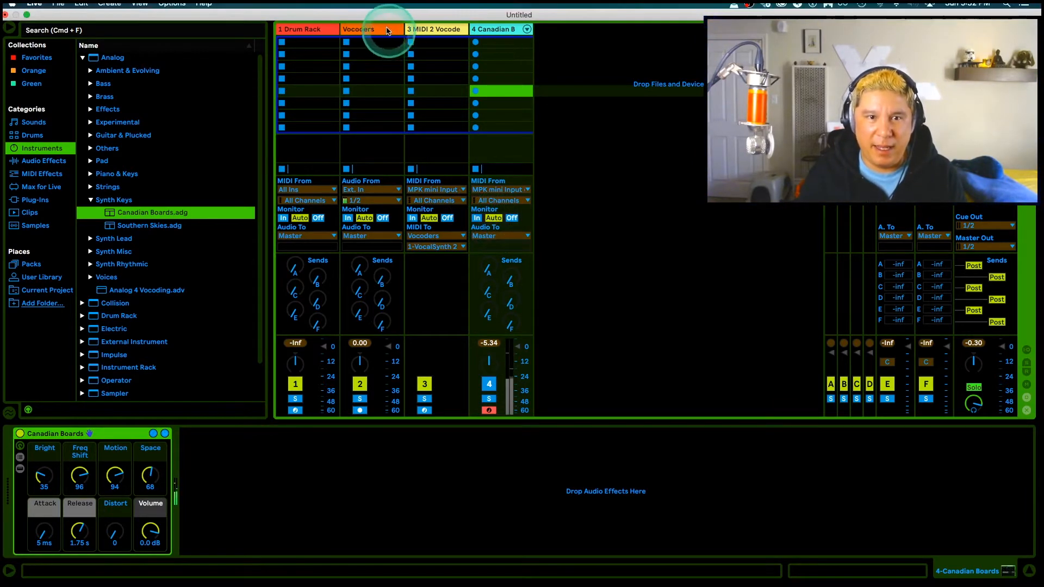
left_click(217, 458)
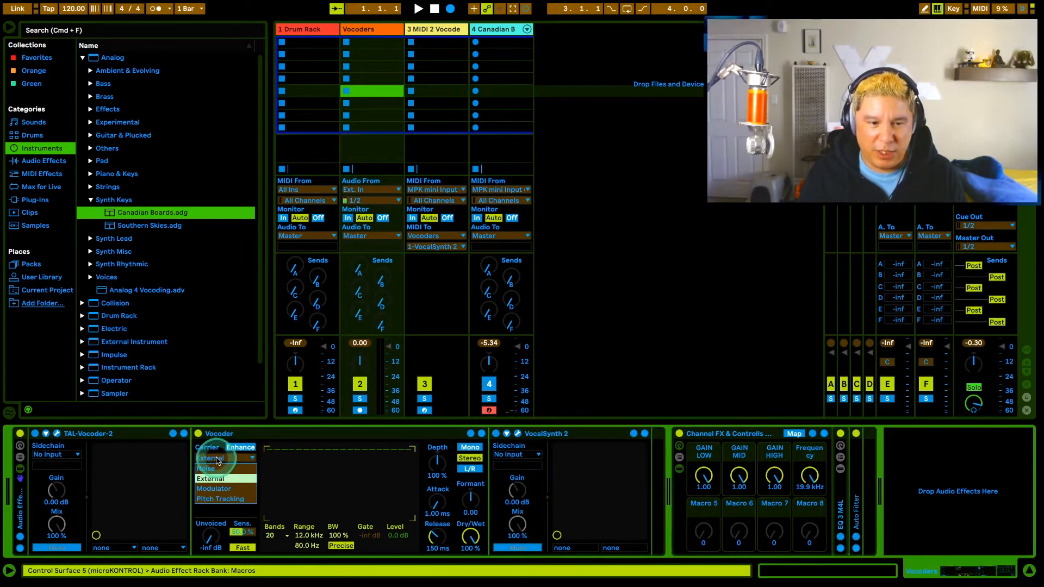
left_click(214, 488)
left_click(226, 477)
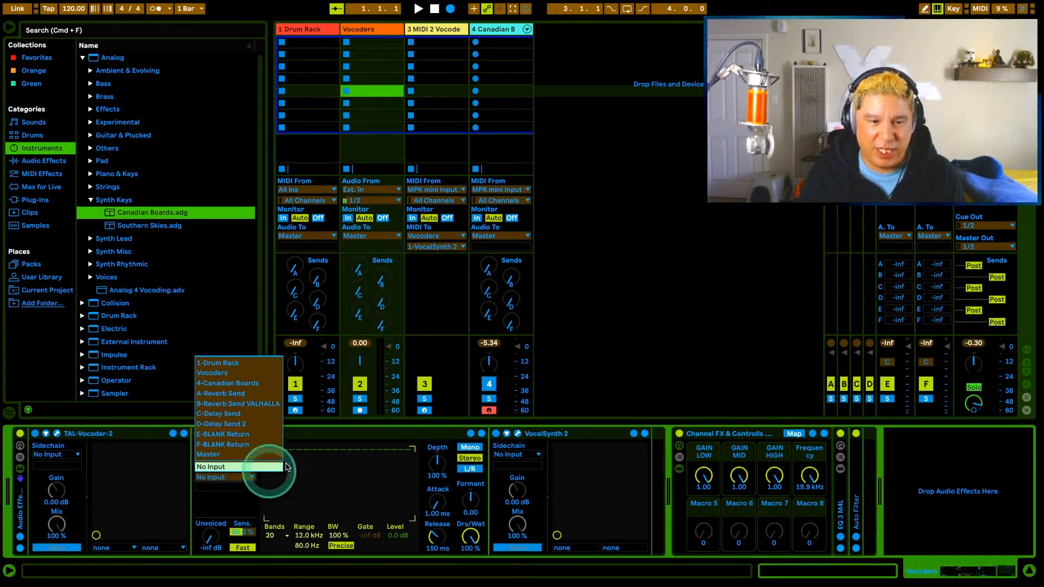
left_click(247, 383)
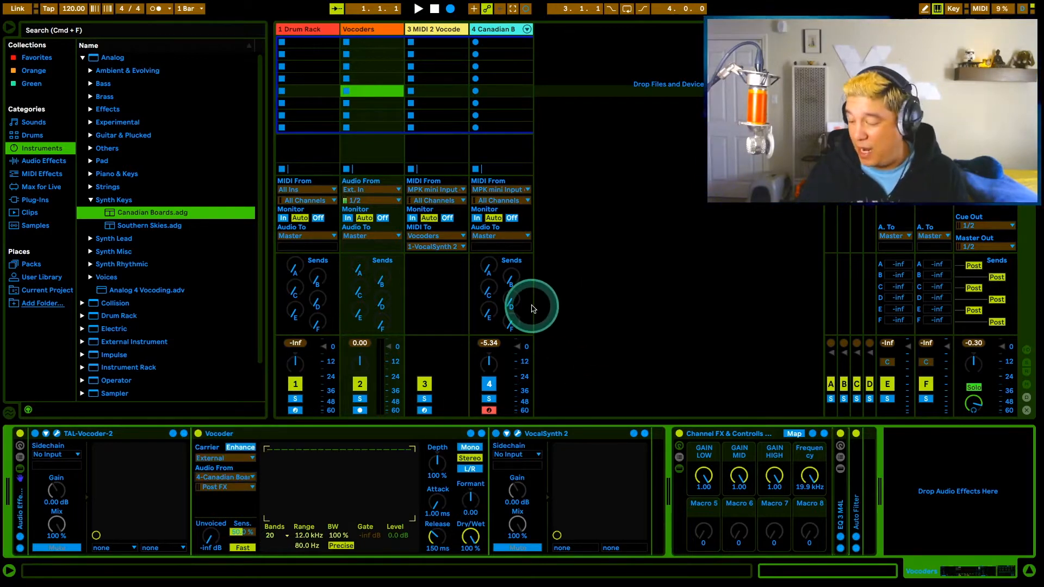
- Set the Canadian Boards track's monitoring to In and arm the Vocoders track for recording
left_click(360, 410)
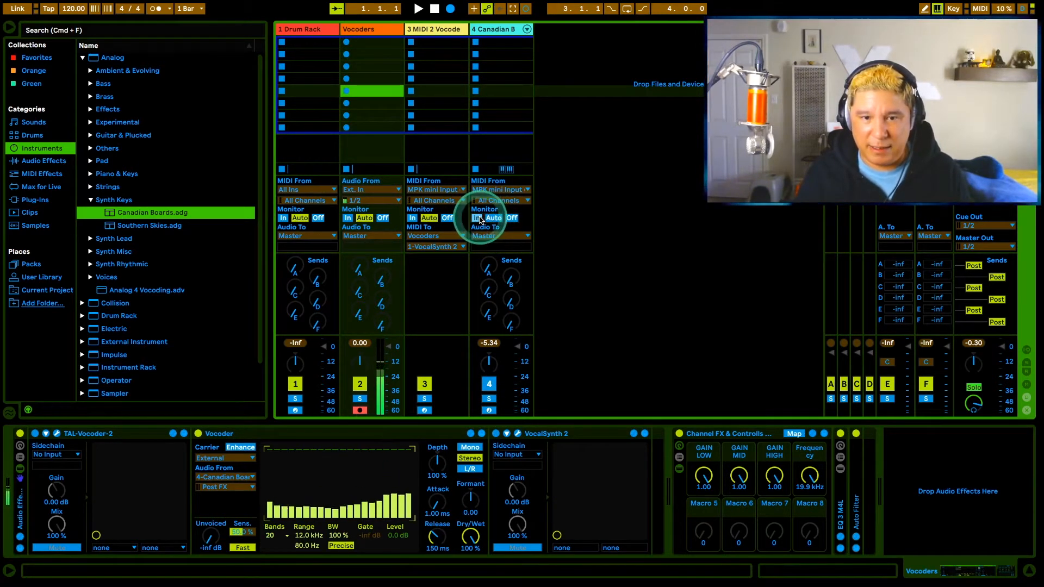
left_click(490, 411)
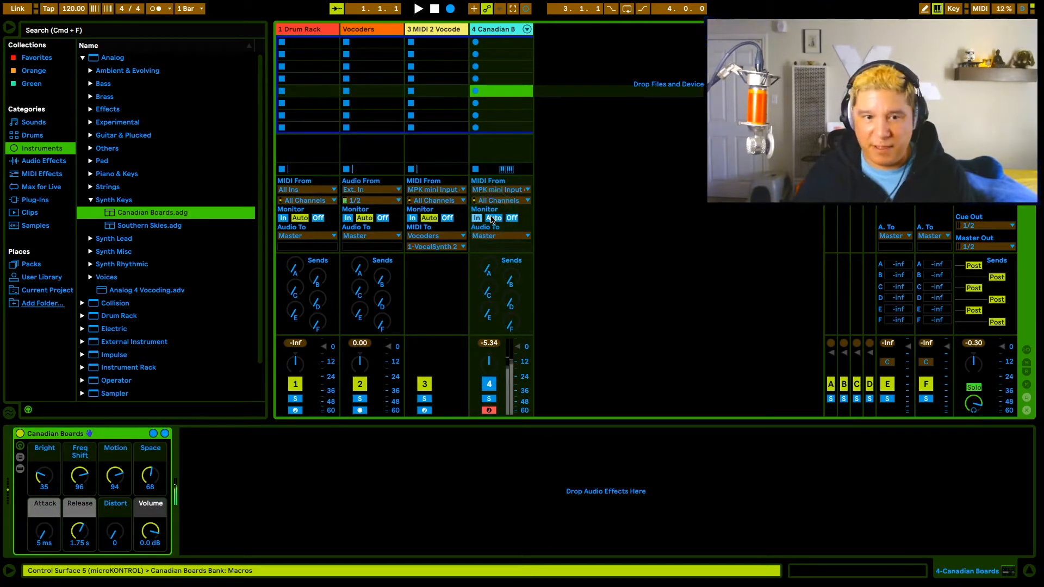
left_click(360, 410)
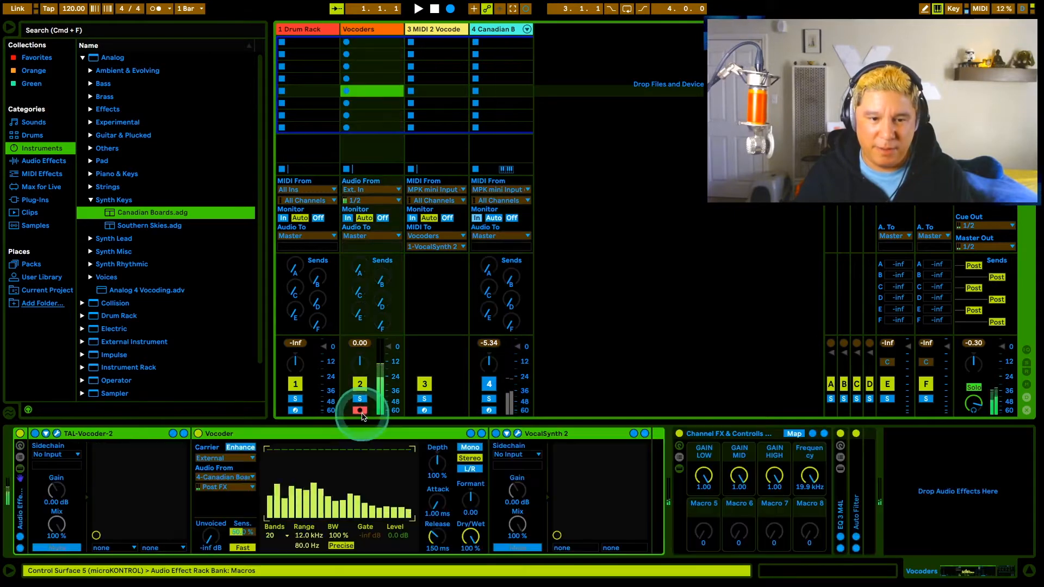
left_click(601, 360)
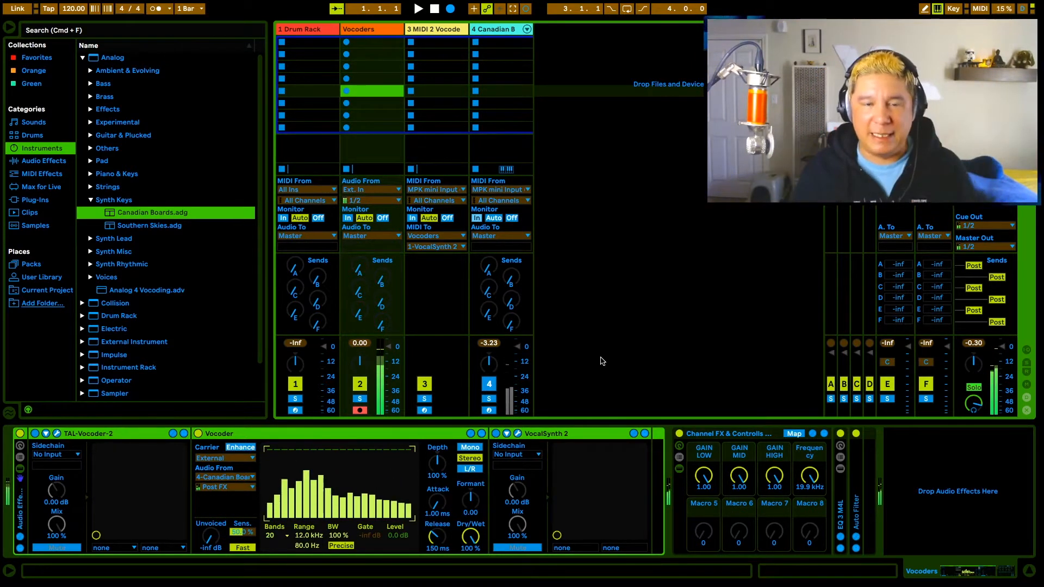
- Search the whole library for "brass bra" and replace the Canadian Boards instrument on track 4 with Brass-Brassinski-1.adv
mouse_move(452, 18)
left_click(498, 33)
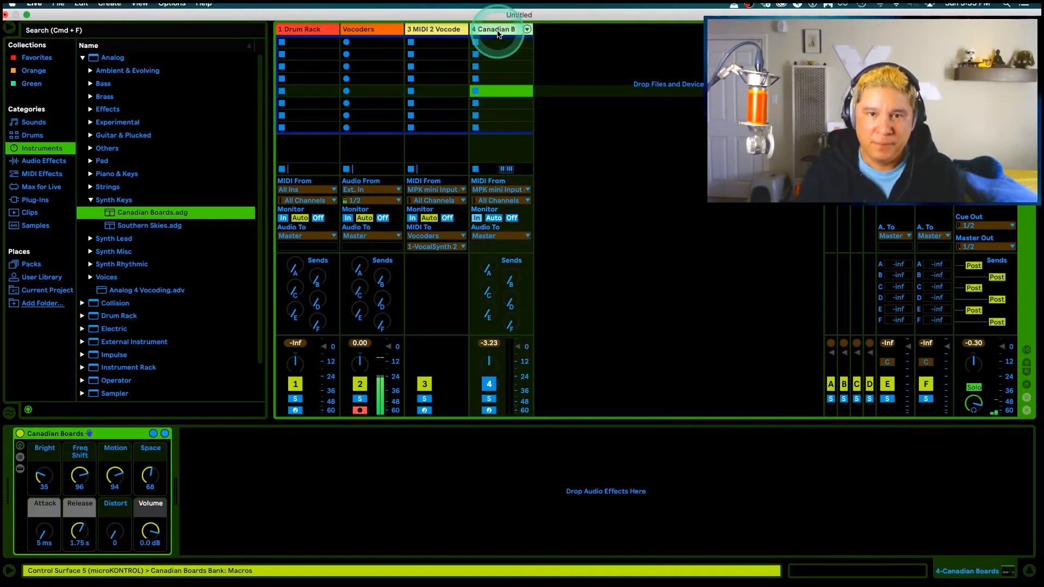
left_click(90, 199)
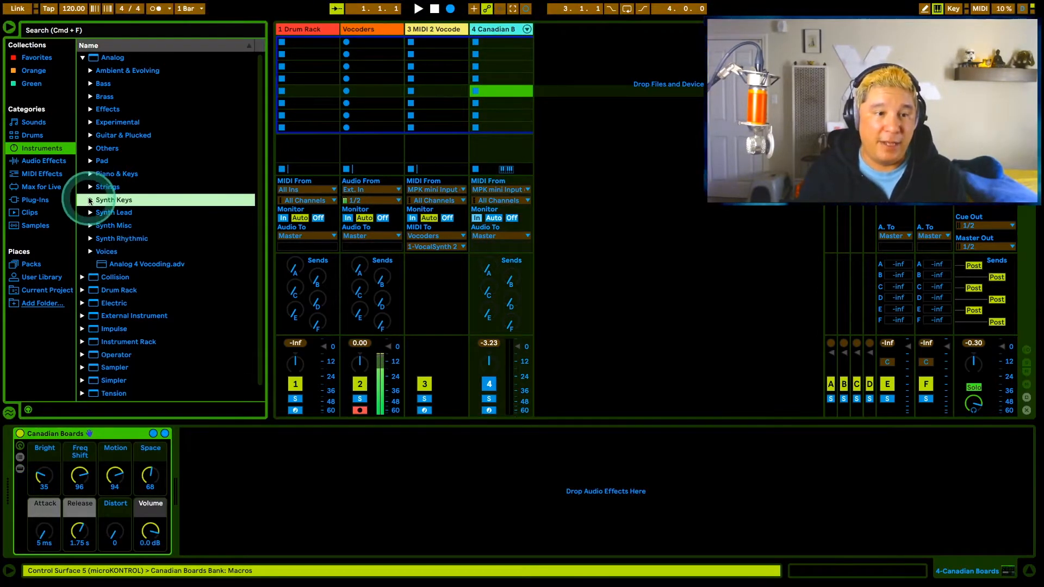
left_click(82, 57)
left_click(75, 31)
type("brass ")
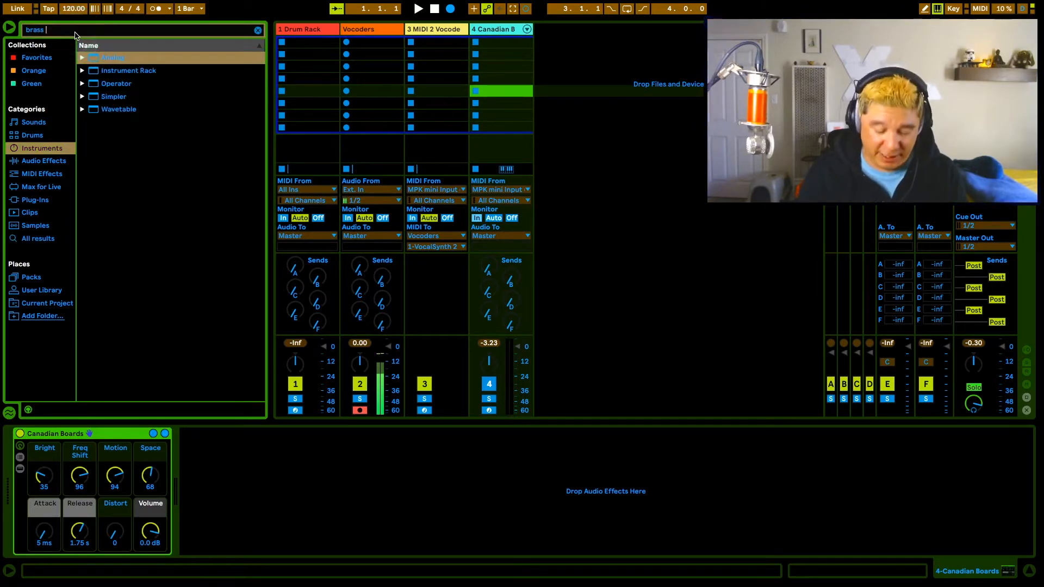
type("rta")
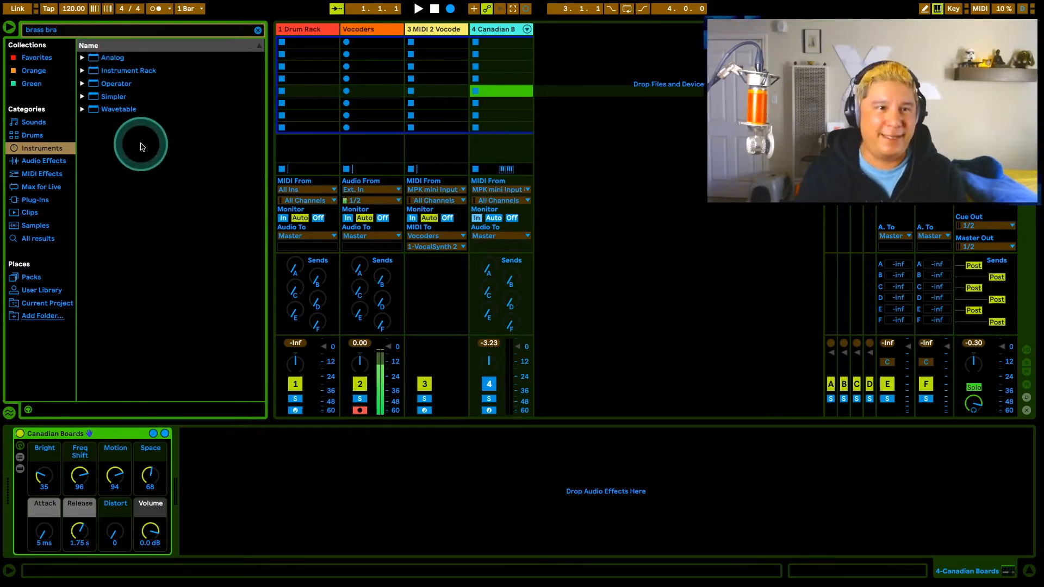
left_click(38, 239)
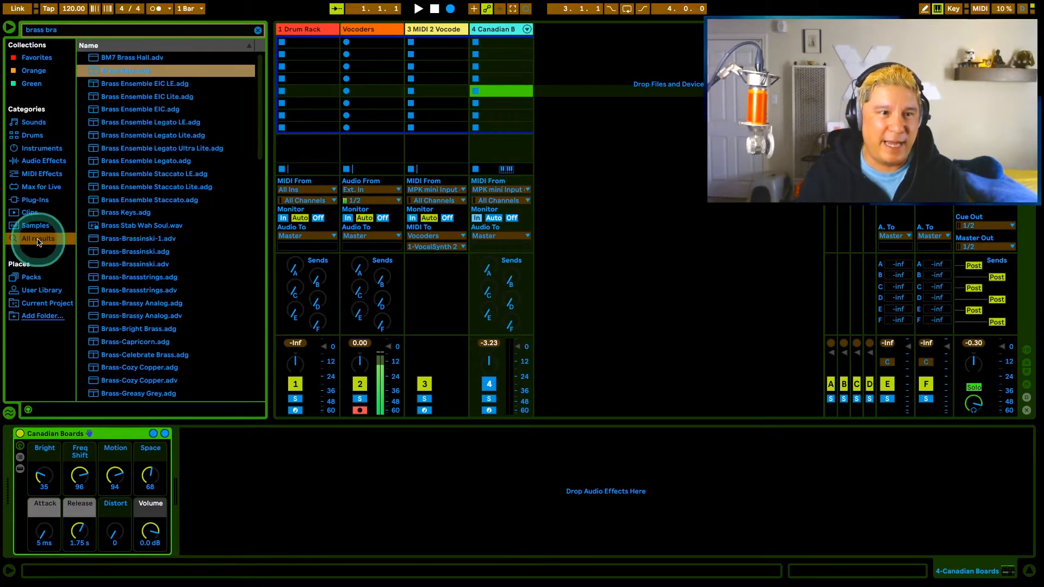
left_click_drag(156, 242, 471, 205)
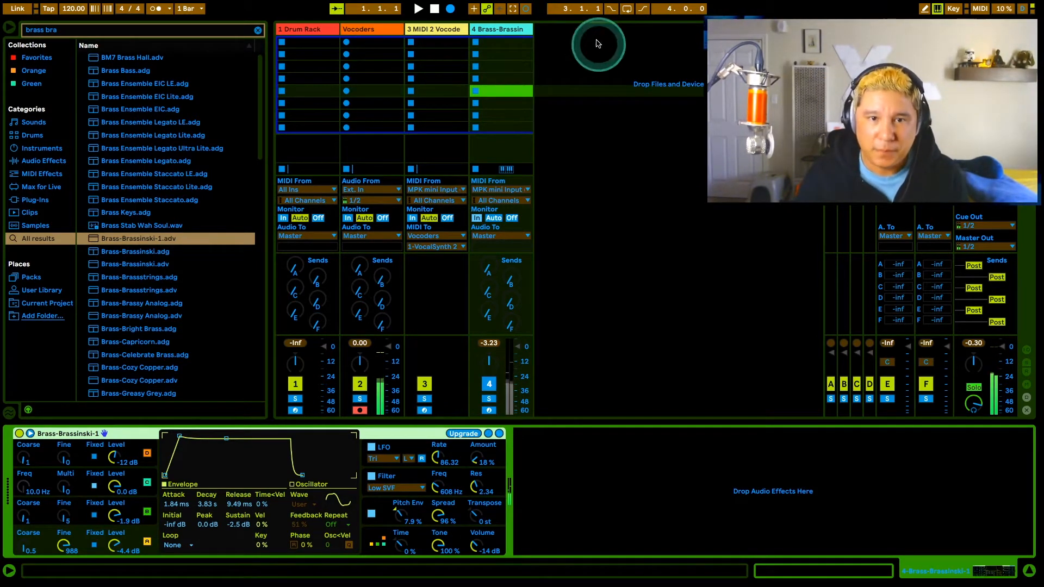
- Create a one-bar MIDI clip in the Brass-Brassinski track's first slot with successive one-beat notes C#1, F#1, A#1 and C#2
double_click(499, 48)
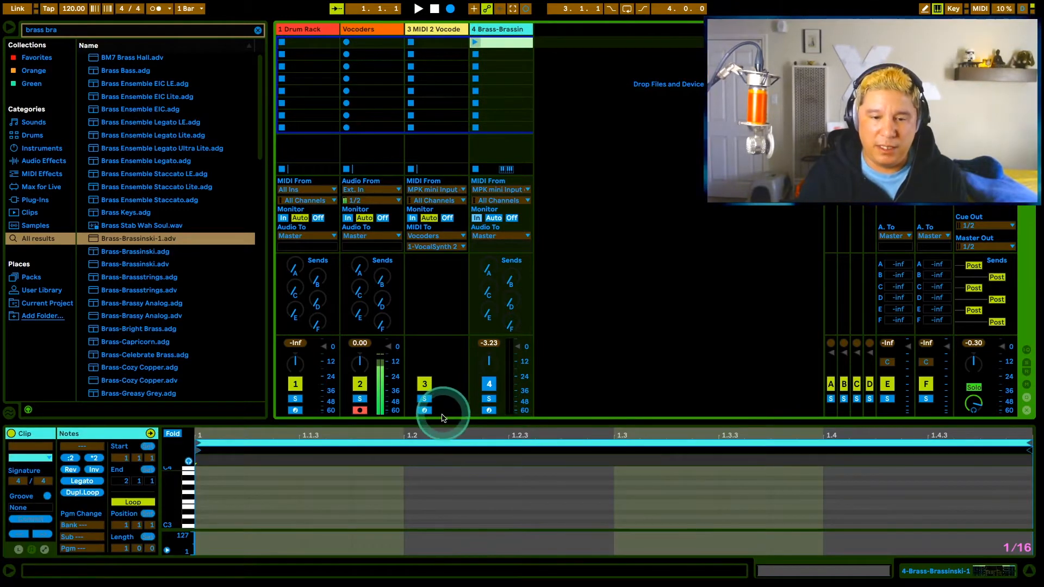
left_click_drag(436, 411, 432, 229)
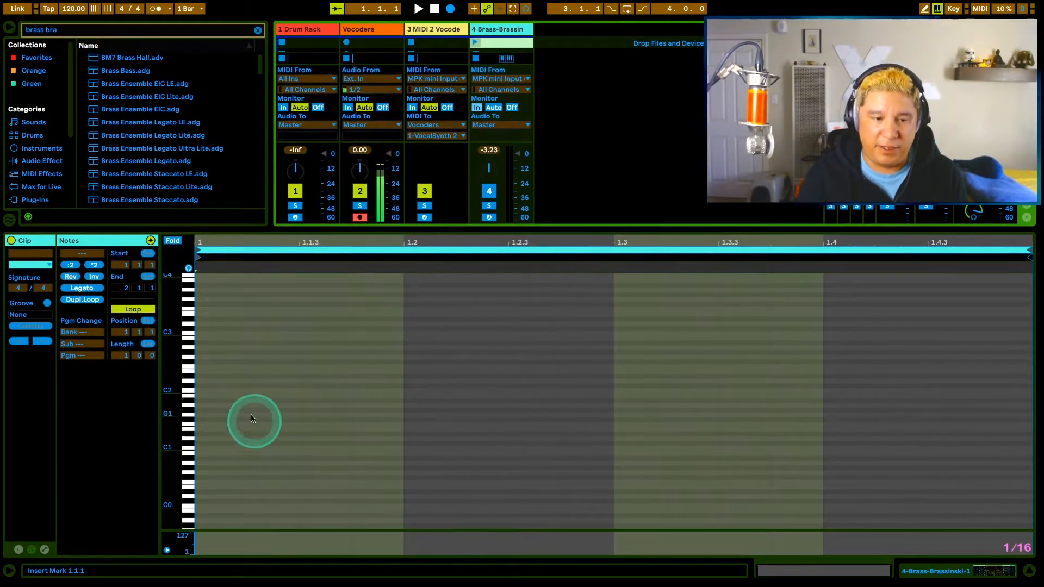
left_click(205, 446)
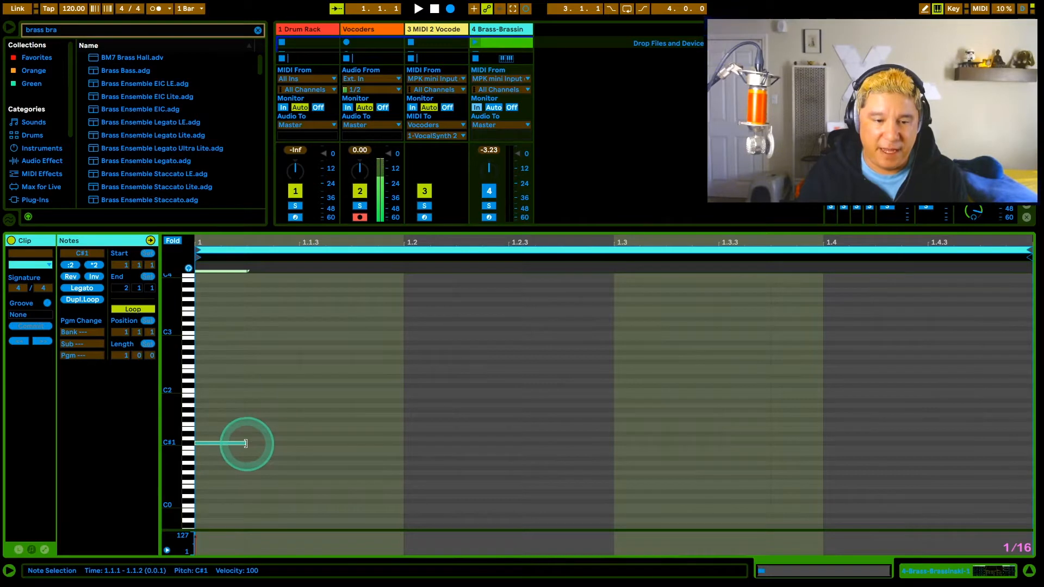
left_click_drag(246, 443, 383, 446)
left_click_drag(171, 442, 864, 293)
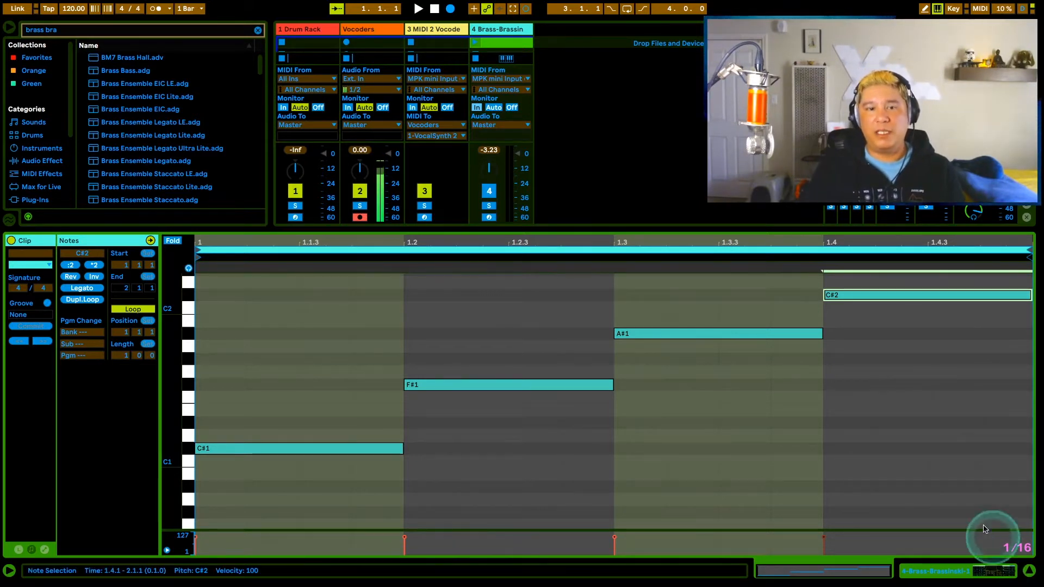
- Disarm the Vocoders track, launch the new Brass-Brassinski clip, and arm the Vocoders track again
left_click(361, 217)
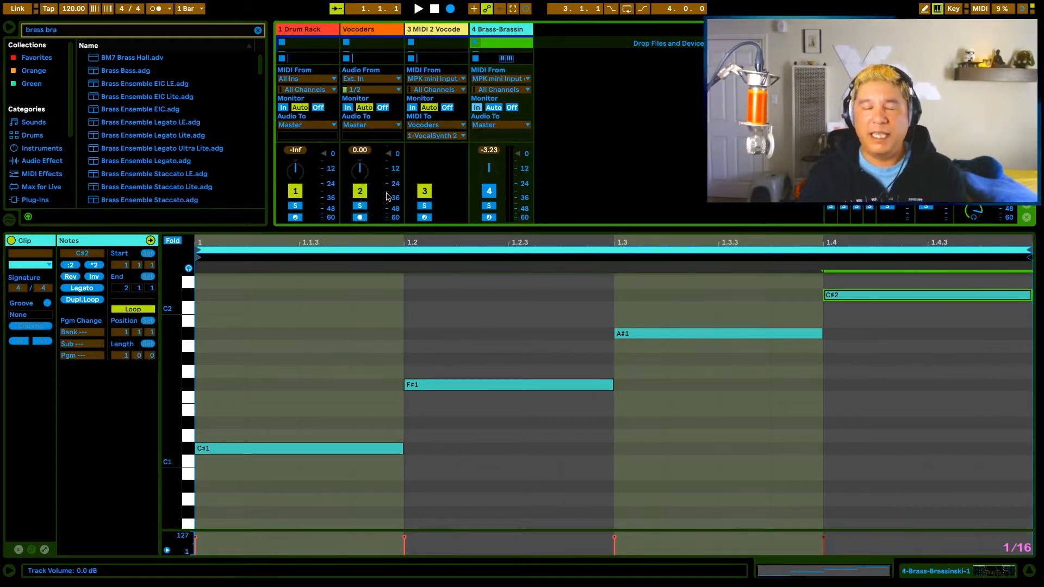
left_click(475, 44)
left_click(362, 217)
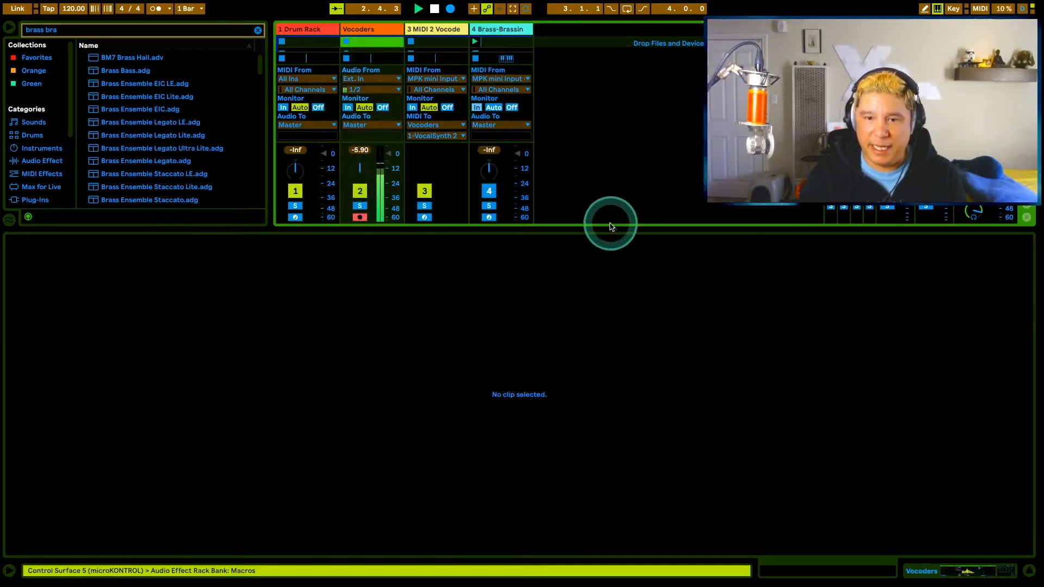
- Enlarge the session mixer area and display the Vocoders track's device chain
left_click_drag(608, 234, 590, 419)
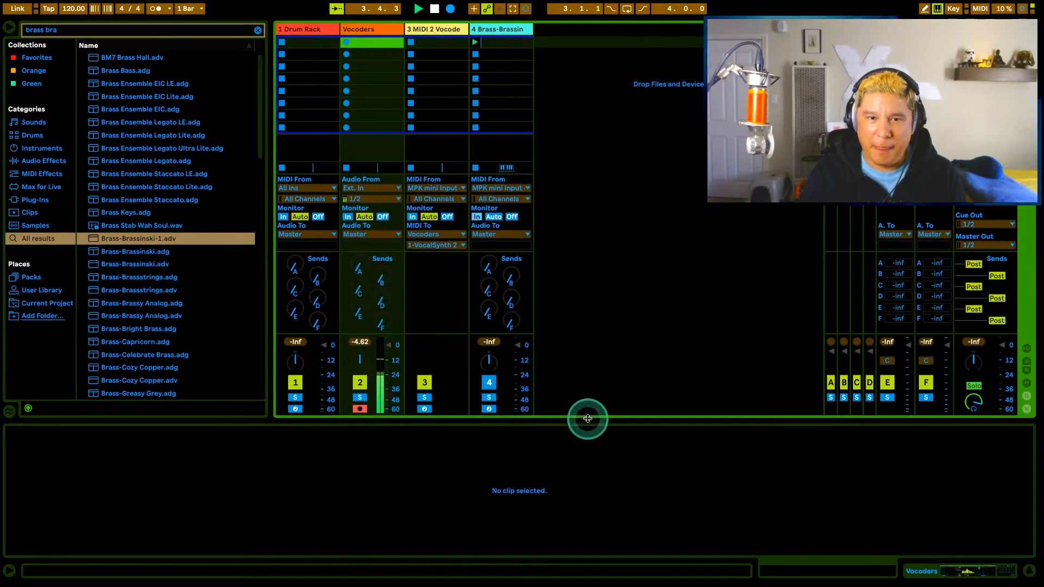
left_click(516, 234)
left_click(516, 237)
left_click(370, 32)
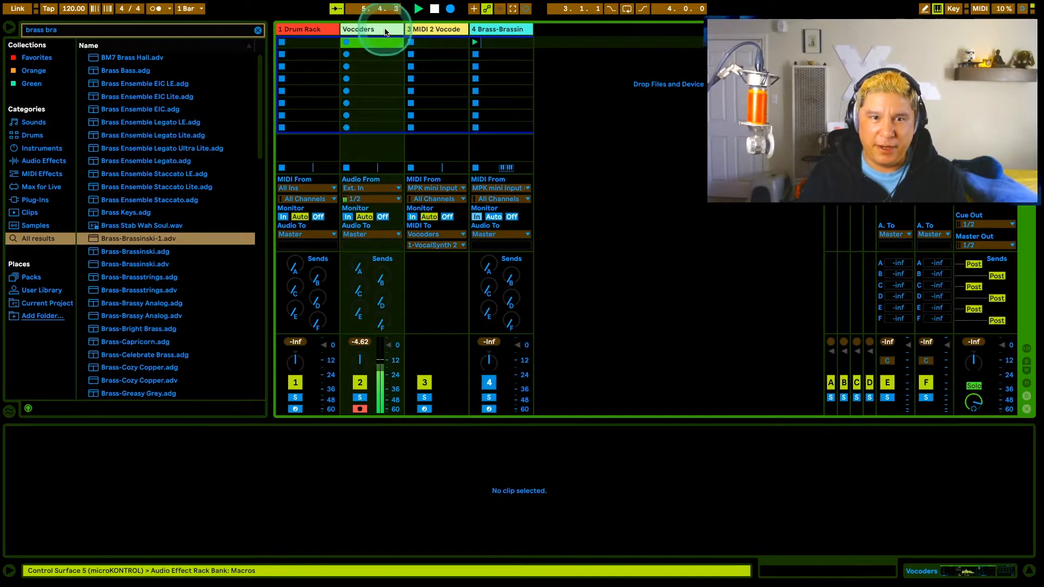
double_click(362, 29)
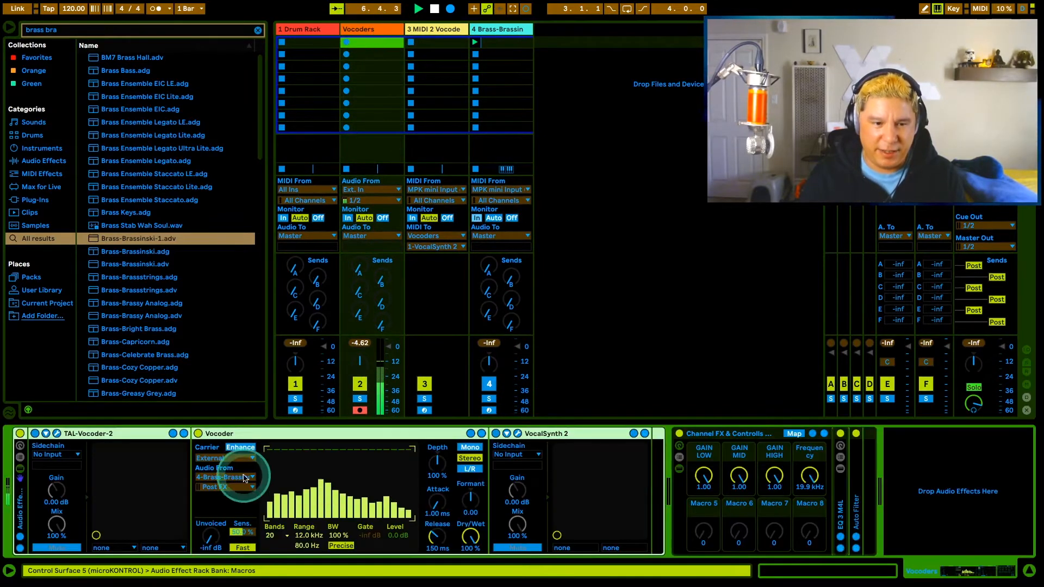
- Set monitoring to In on the Vocoders track and Auto on the Brass-Brassinski track, and launch the Brass-Brassinski clip
left_click(348, 217)
left_click(483, 42)
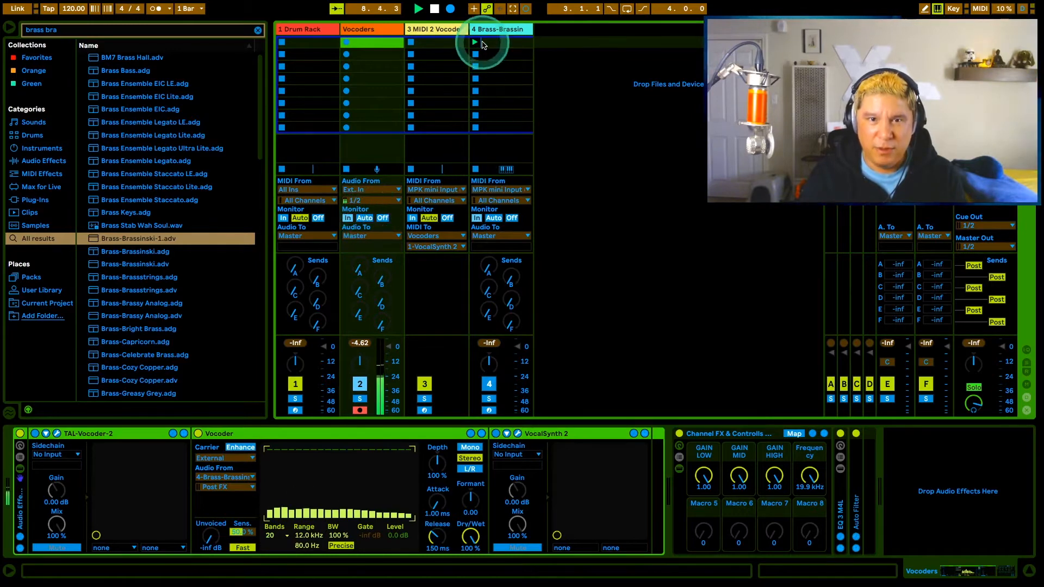
left_click(501, 223)
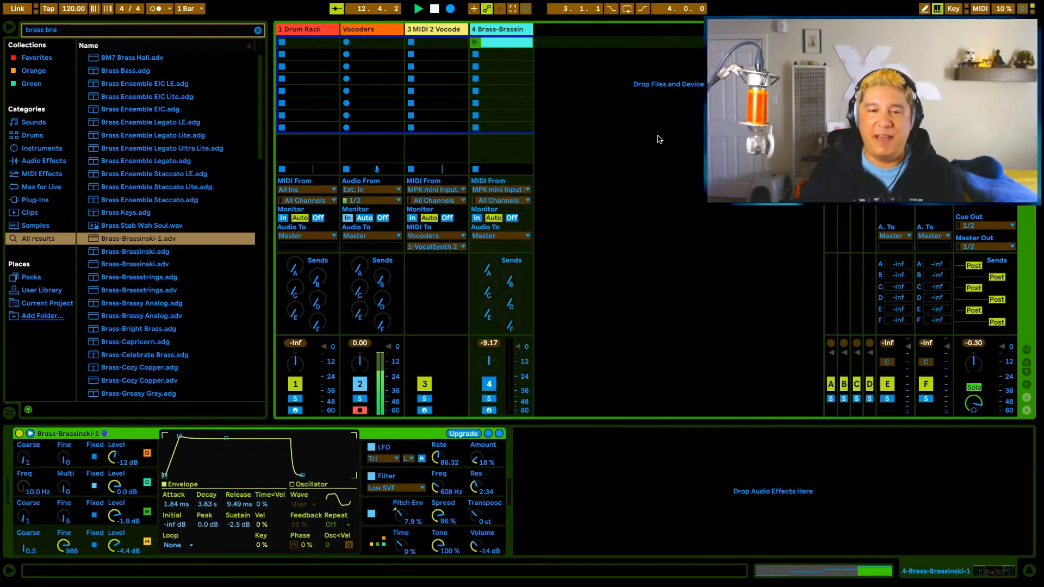
left_click(474, 42)
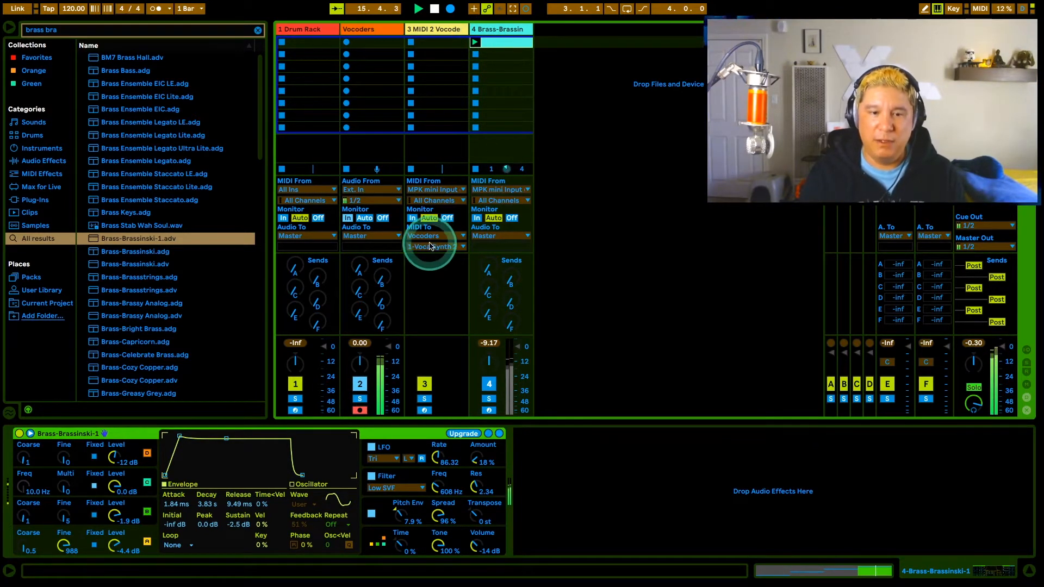
- Record an audio clip in the Vocoders track's first slot and play it back with the track disarmed and monitoring on Auto
left_click(347, 43)
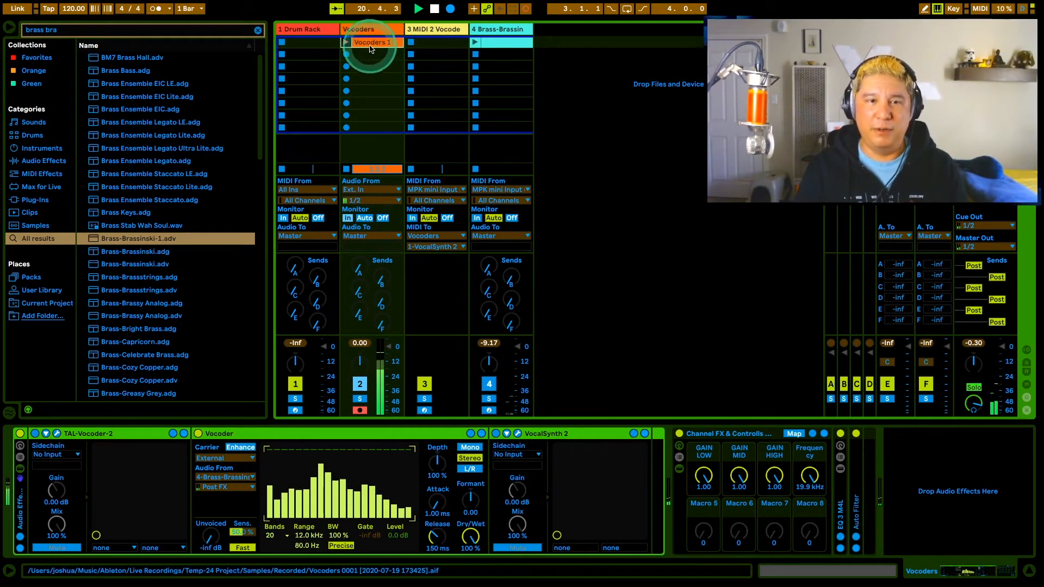
left_click(345, 42)
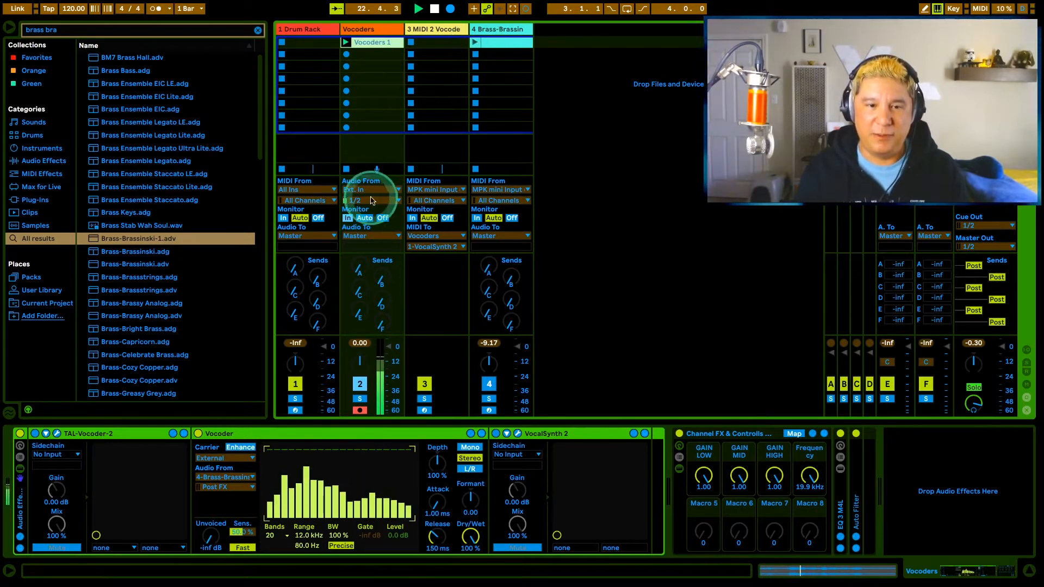
left_click(360, 410)
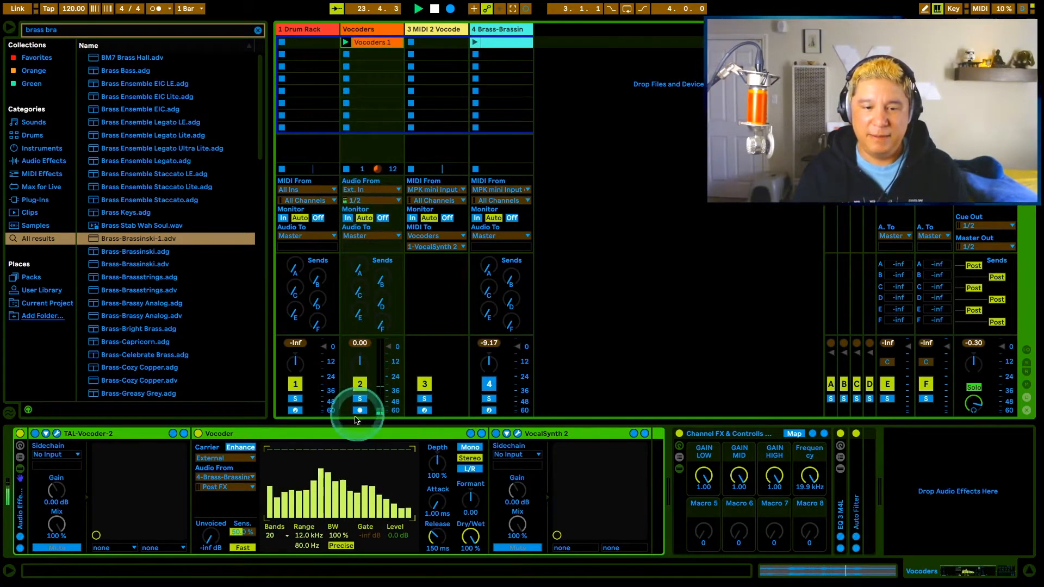
- Play the Brass-Brassinski clip together with the recorded Vocoders clip to audition the result through the Vocoder device
left_click(475, 45)
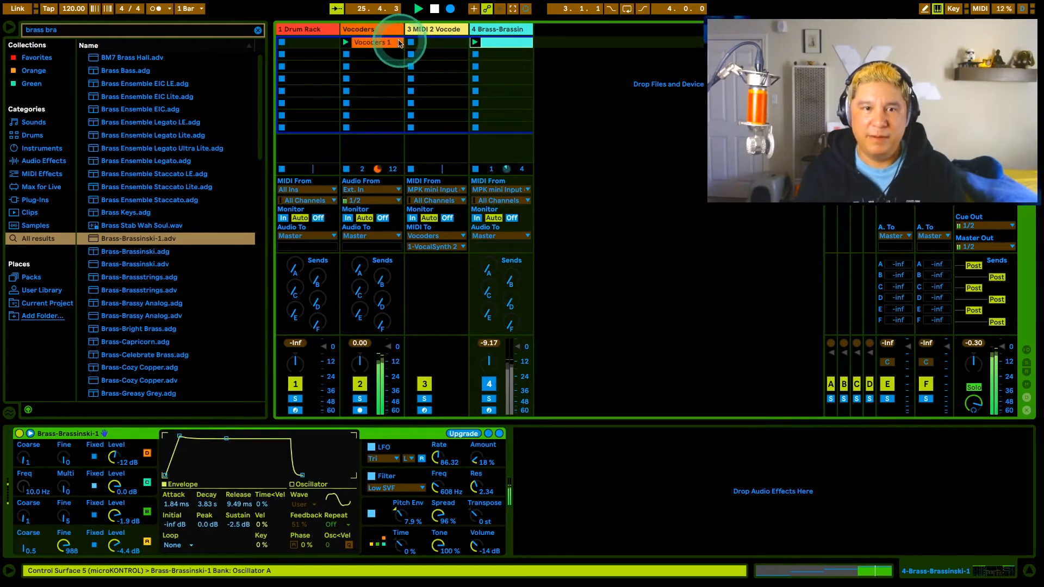
left_click(380, 32)
key("space")
double_click(363, 30)
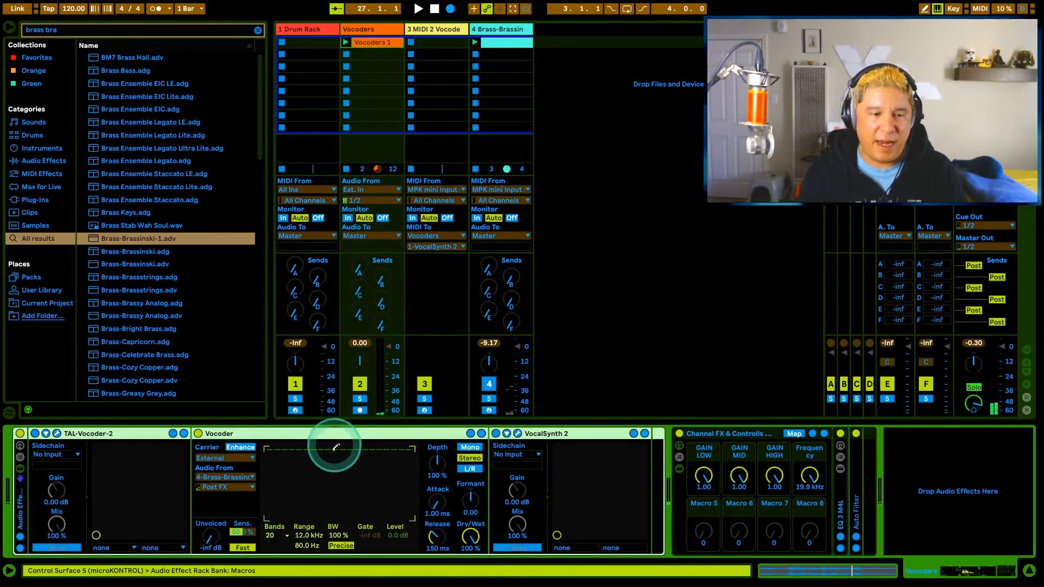
left_click(293, 434)
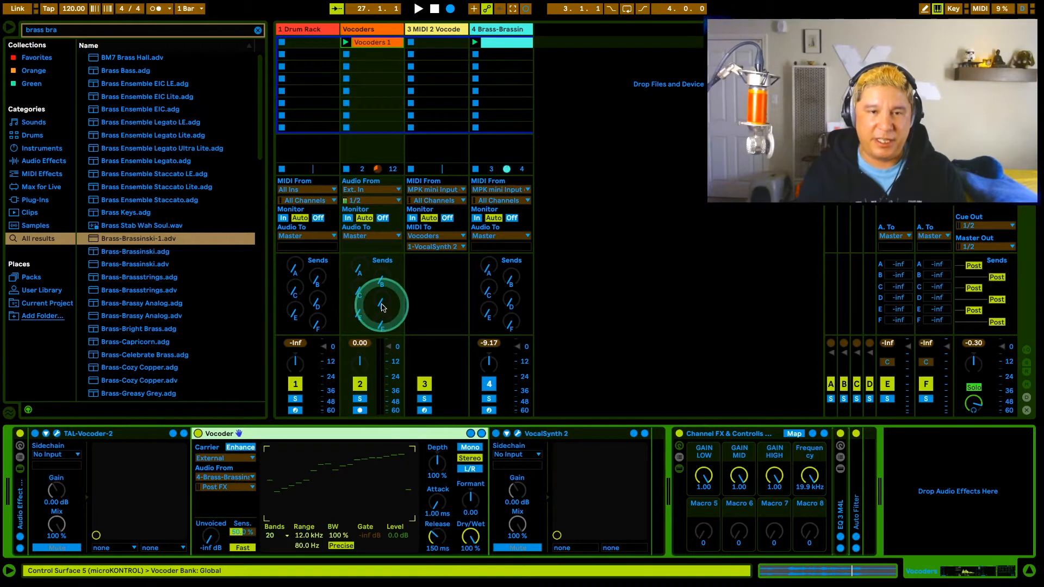
key("space")
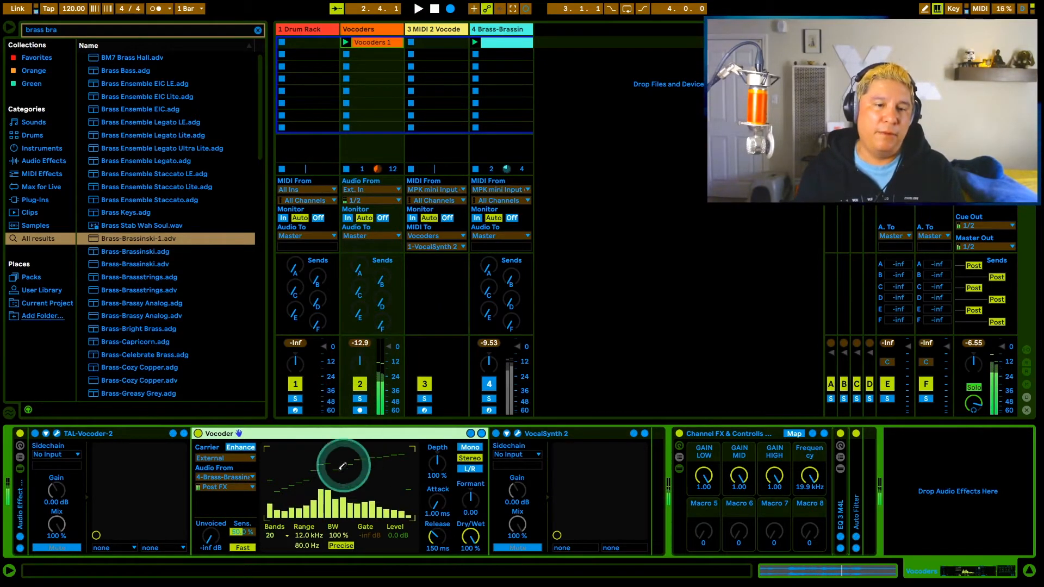
key("space")
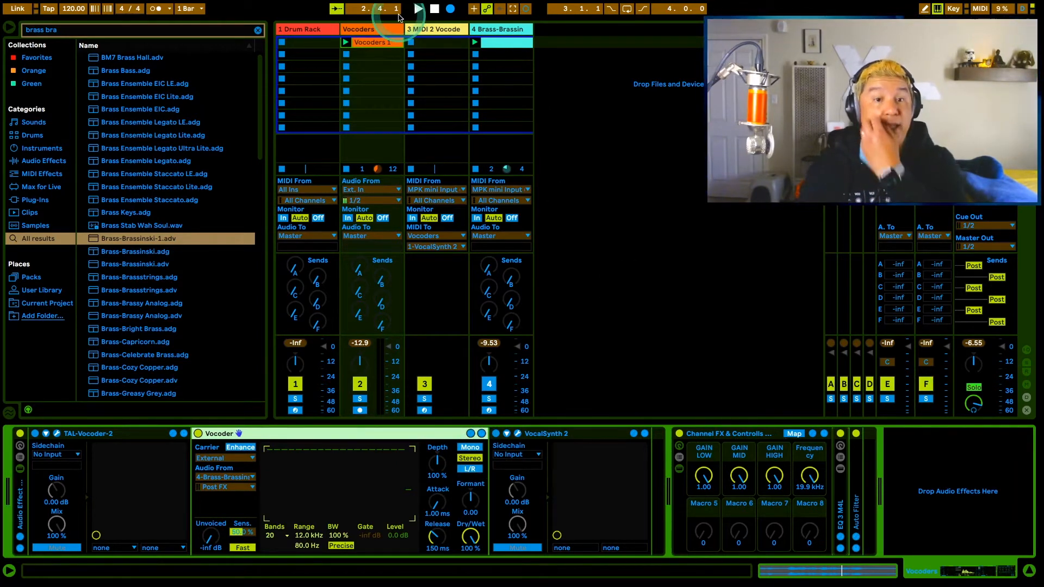
- Try an EQ Eight from the audio effects directly after the vocoder rack on the Vocoders track, and delete it
left_click(381, 33)
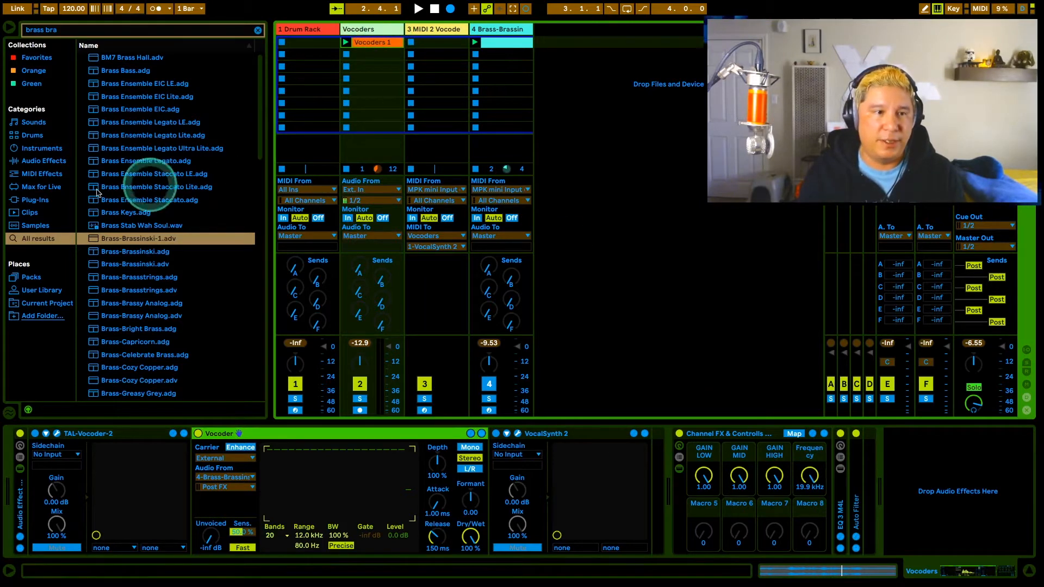
left_click(35, 164)
left_click(69, 29)
key("BackSpace")
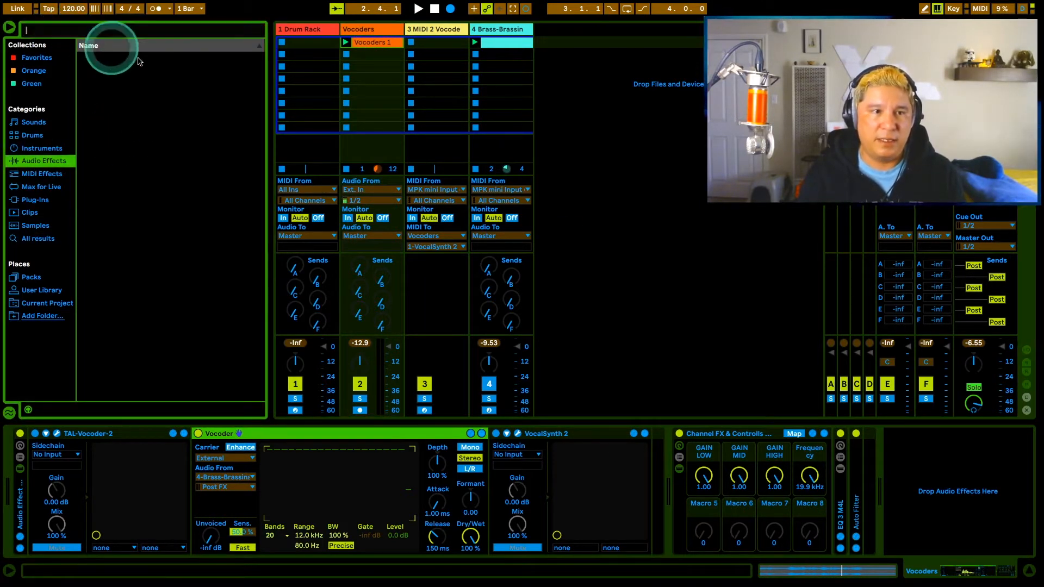
left_click_drag(96, 88, 698, 498)
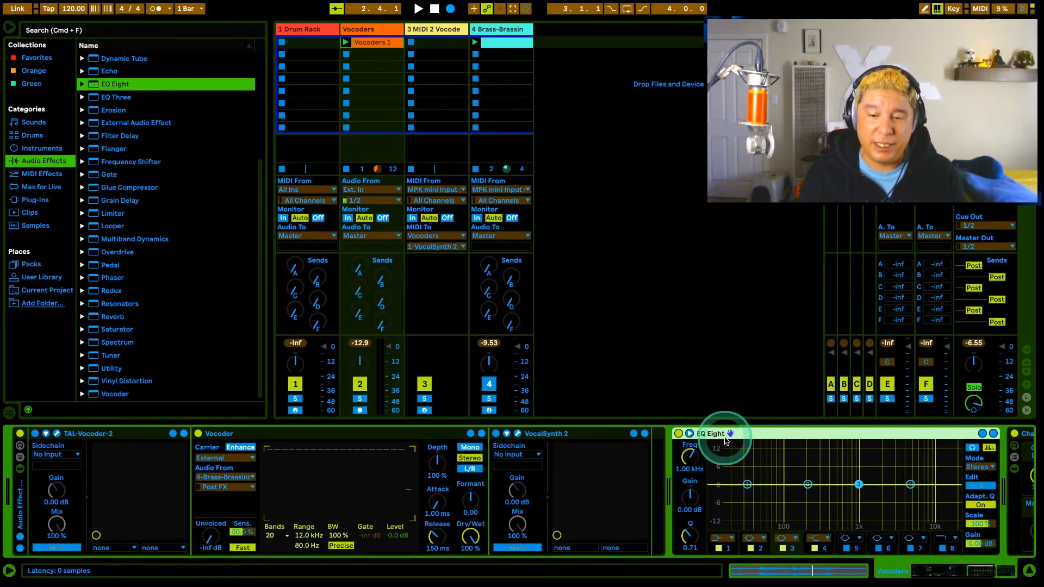
key("Delete")
- Set monitoring to Off on the Brass-Brassinski track and In on Vocoders, and switch the rack's active device from Vocoder to VocalSynth 2
left_click(434, 31)
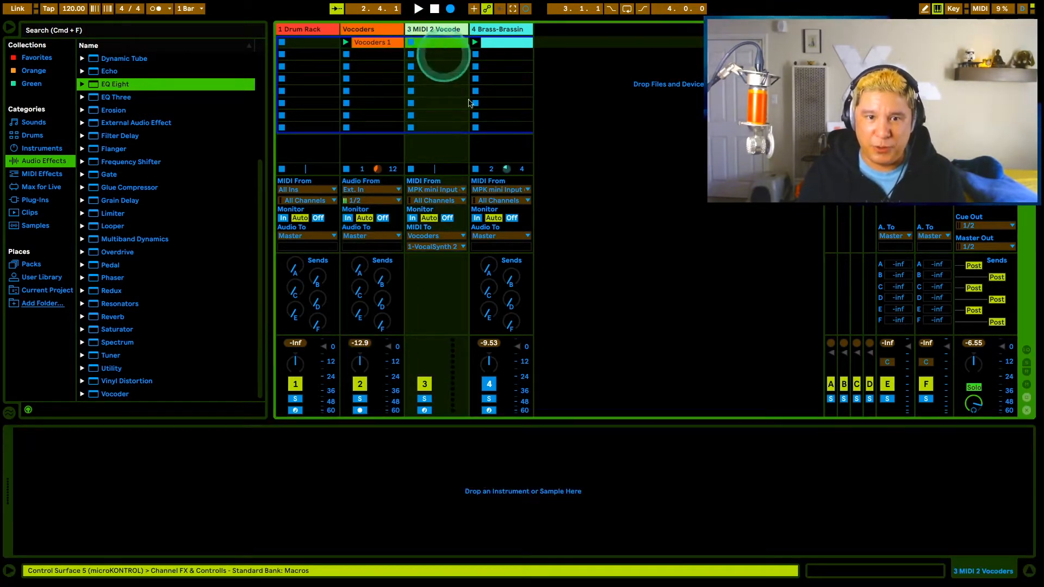
left_click(512, 219)
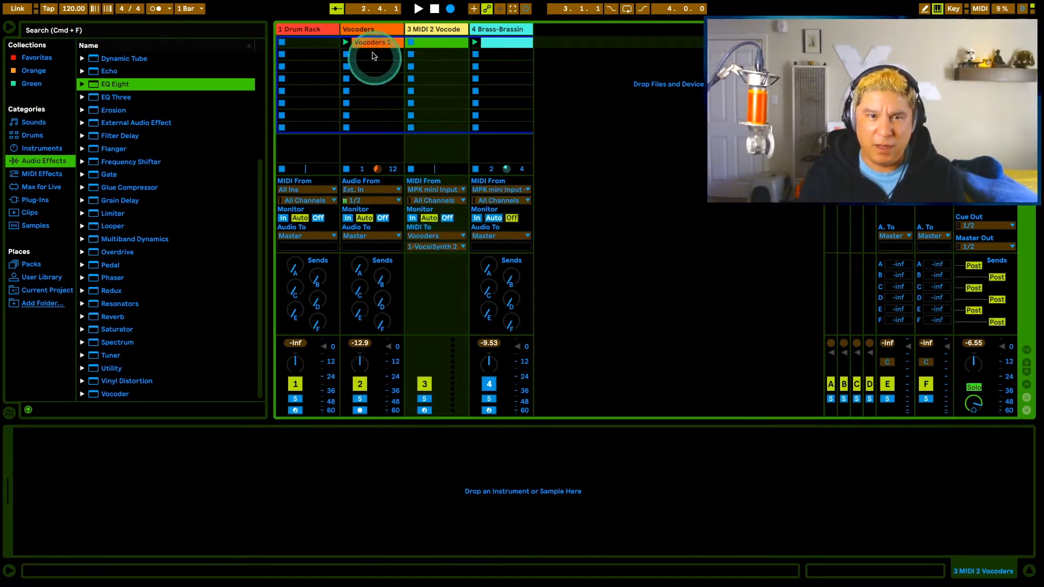
left_click(369, 30)
left_click(198, 434)
left_click(496, 434)
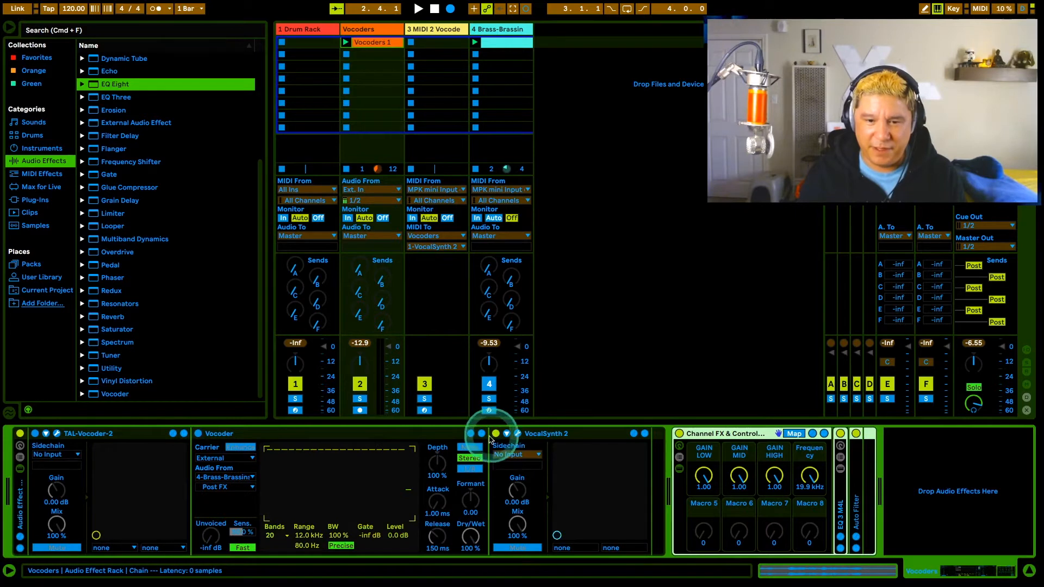
left_click(348, 218)
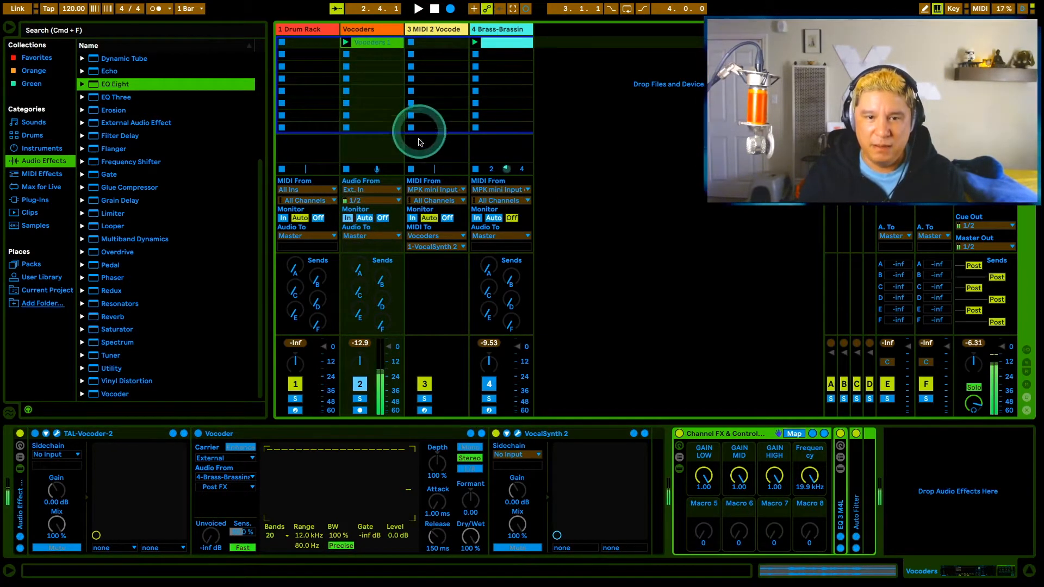
- Copy the Brass-Brassinski clip to the first slot of the MIDI 2 Vocoders track, play it, and stop playback
left_click_drag(499, 43, 444, 48)
left_click(409, 42)
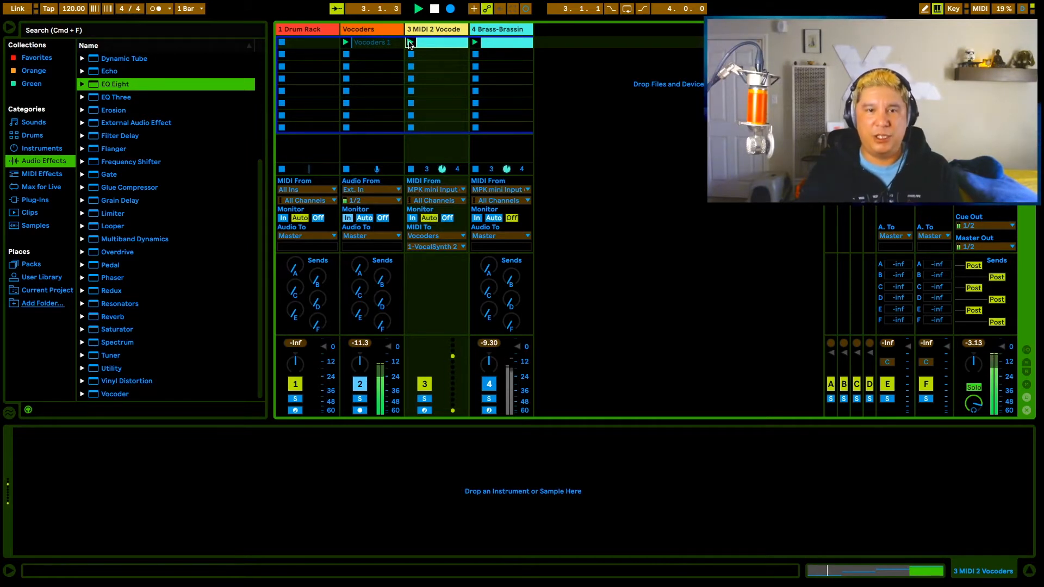
left_click(411, 54)
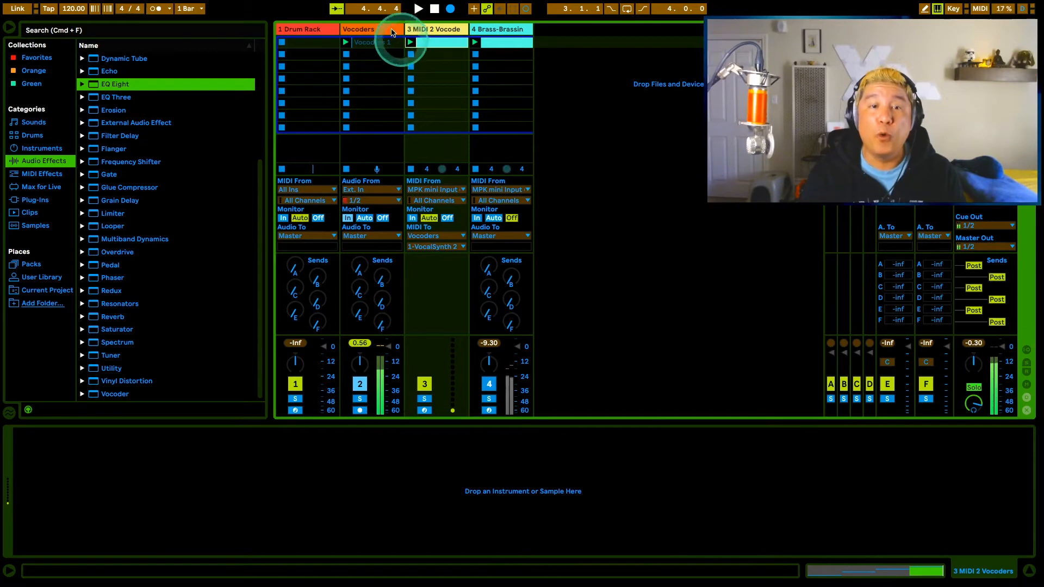
left_click(435, 9)
left_click(411, 55)
- Deactivate VocalSynth 2 in the vocoder rack and return the Vocoders track's monitoring to Auto
left_click(370, 28)
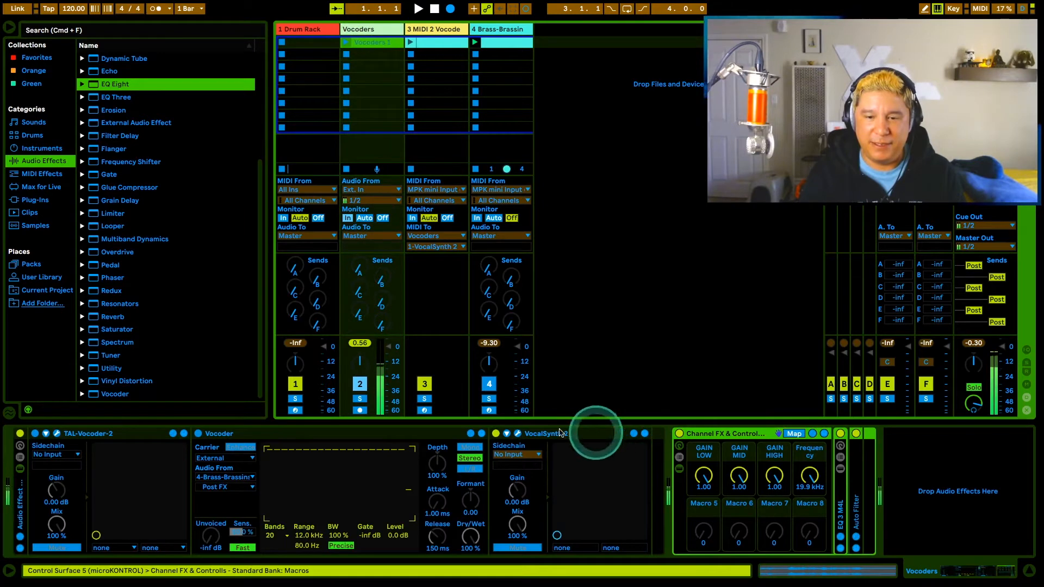
left_click(495, 433)
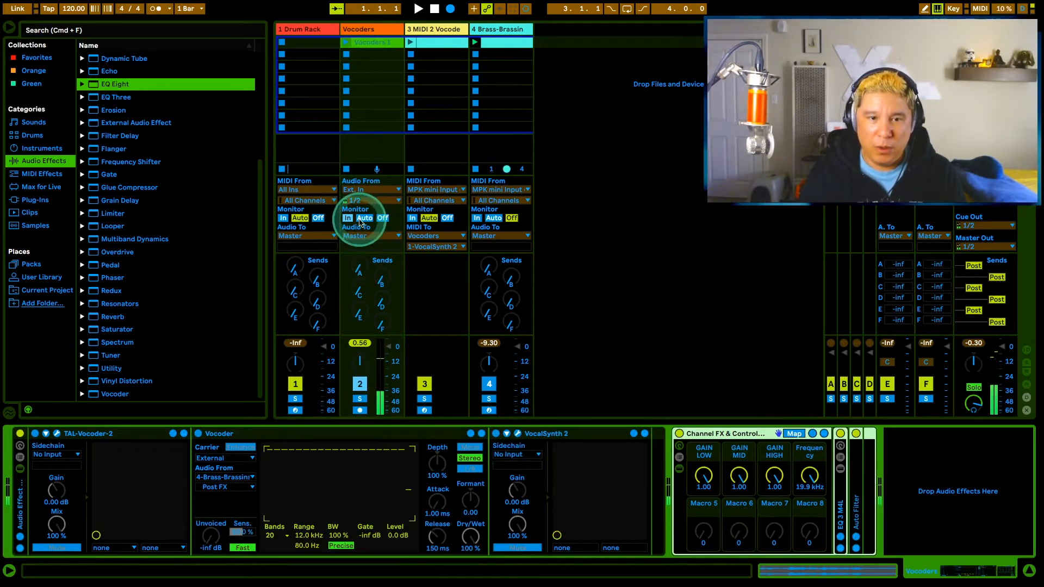
left_click(524, 435)
- Open the VocalSynth 2 plug-in window, accept MIDI as its mode, and move the window higher on the screen
left_click(517, 433)
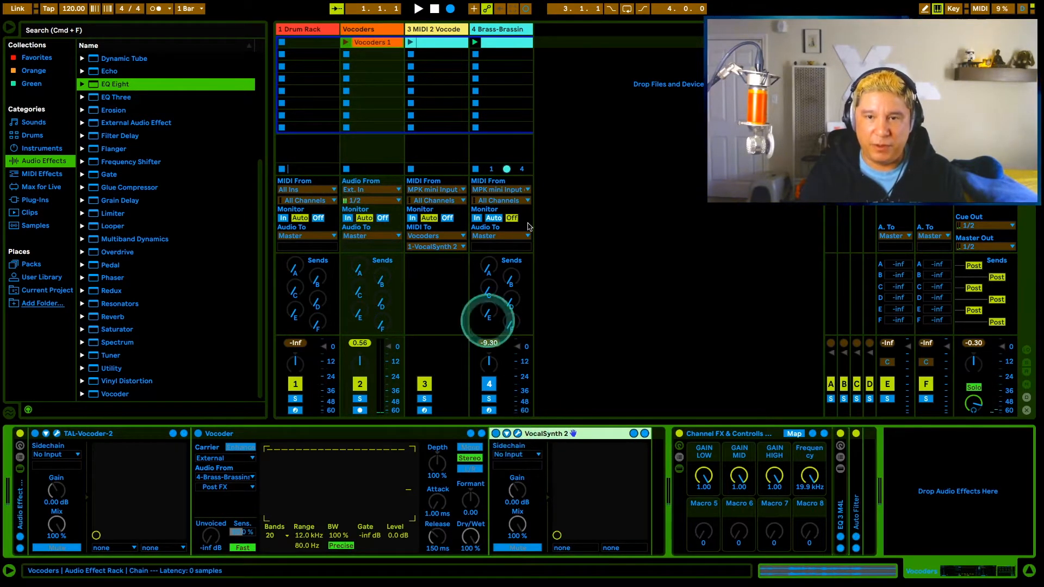
left_click(740, 188)
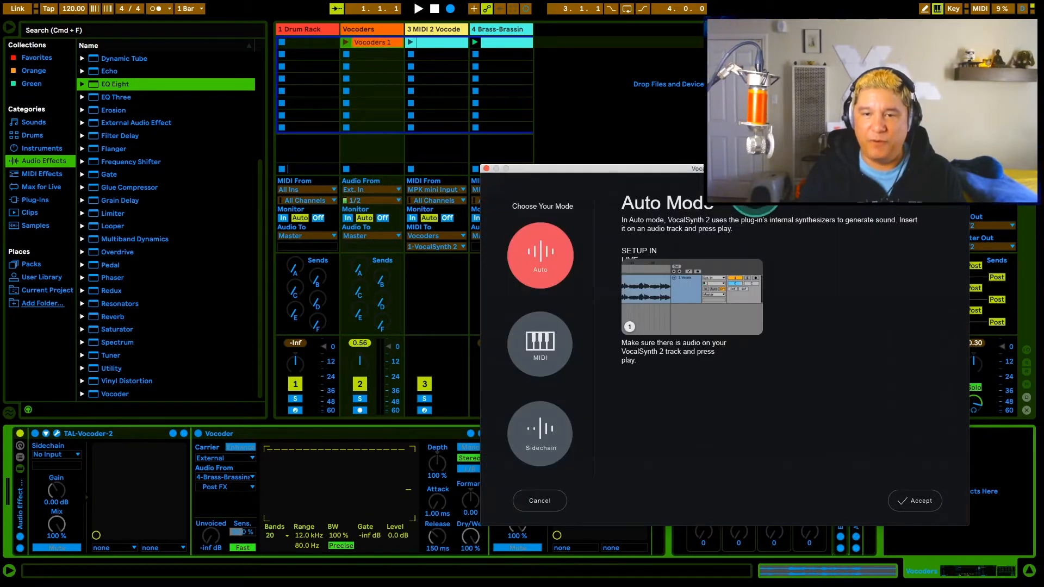
left_click(542, 326)
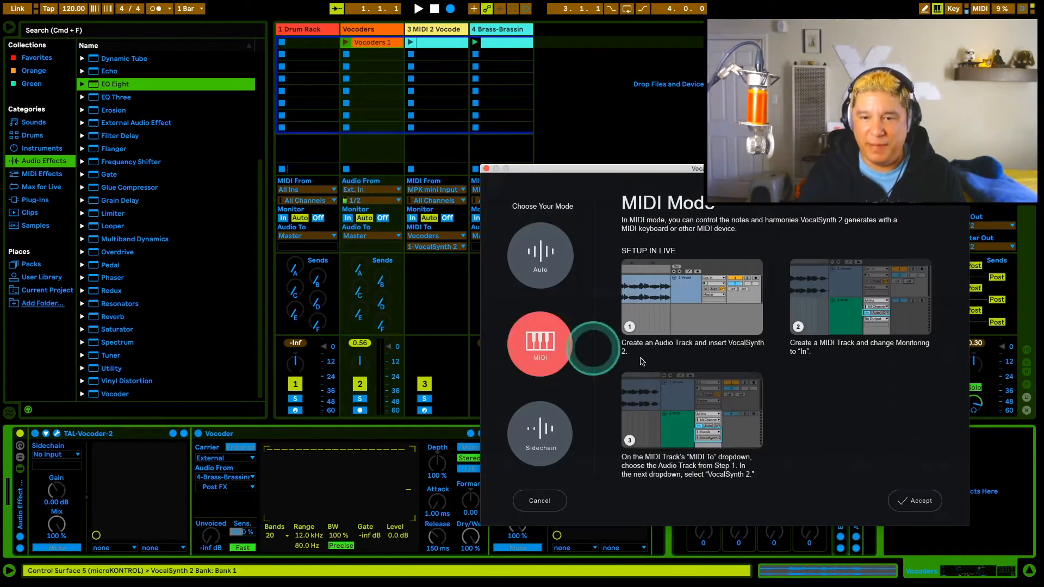
left_click(922, 510)
left_click_drag(652, 171, 652, 118)
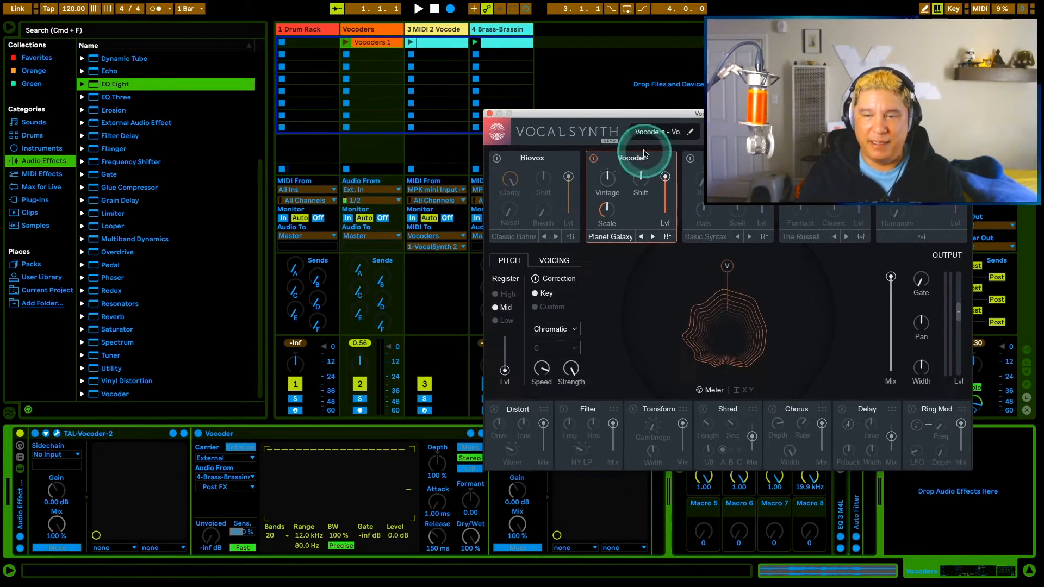
- Close the VocalSynth 2 window and play the Vocoders 1 clip together with the MIDI 2 Vocoders clip
left_click(490, 113)
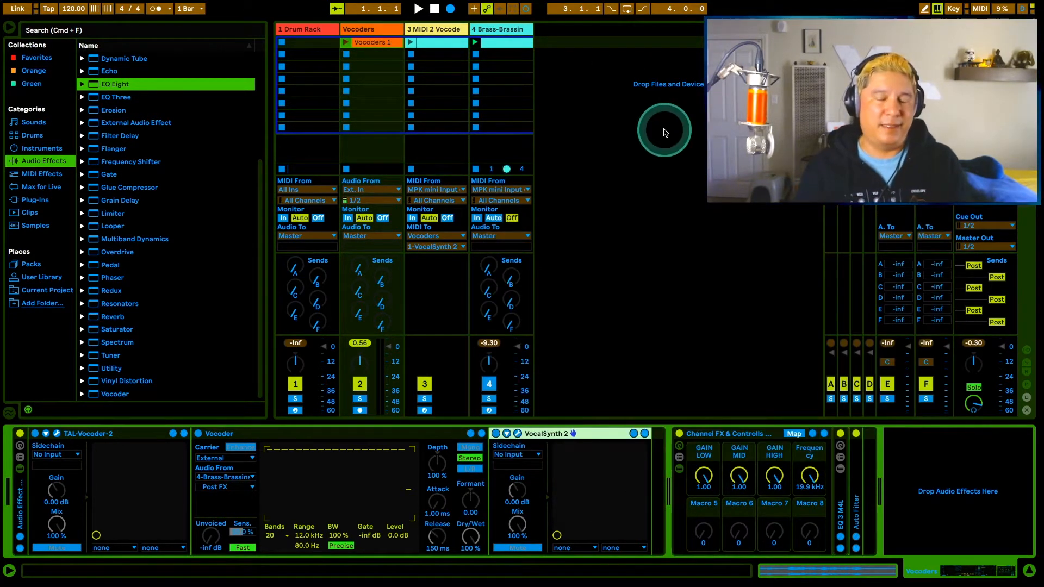
left_click(367, 32)
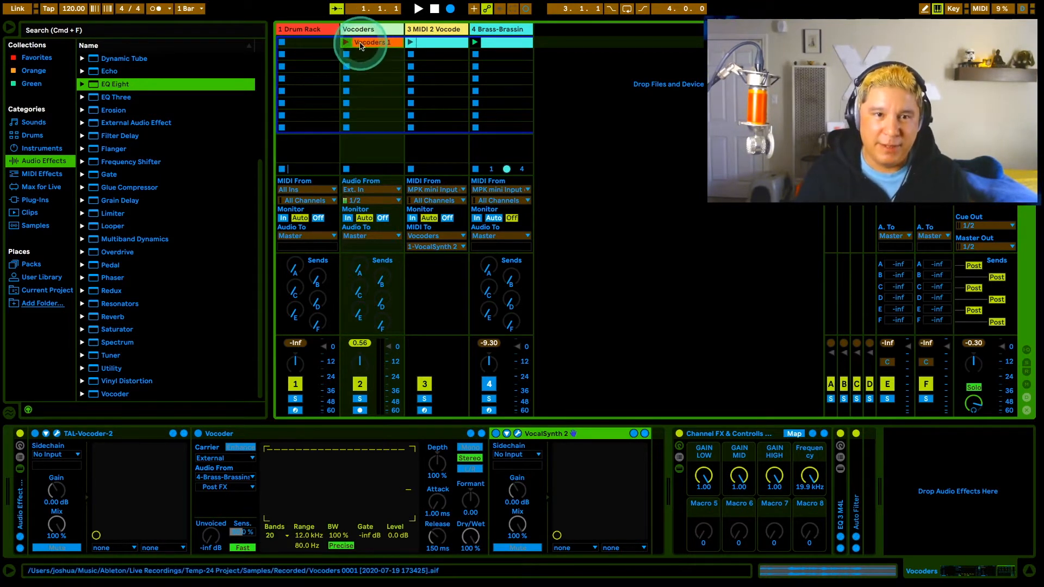
left_click(346, 45)
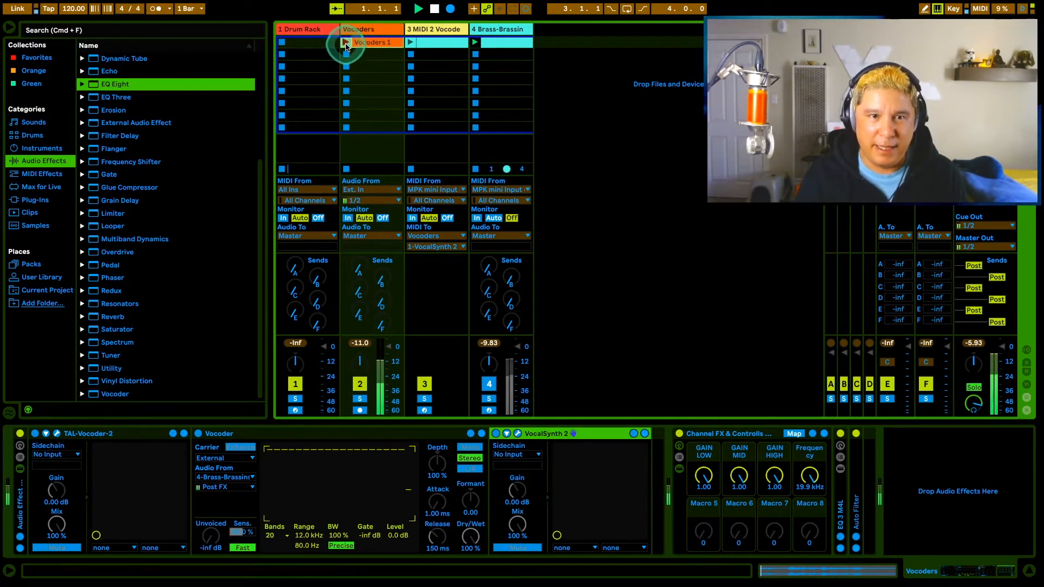
left_click(412, 45)
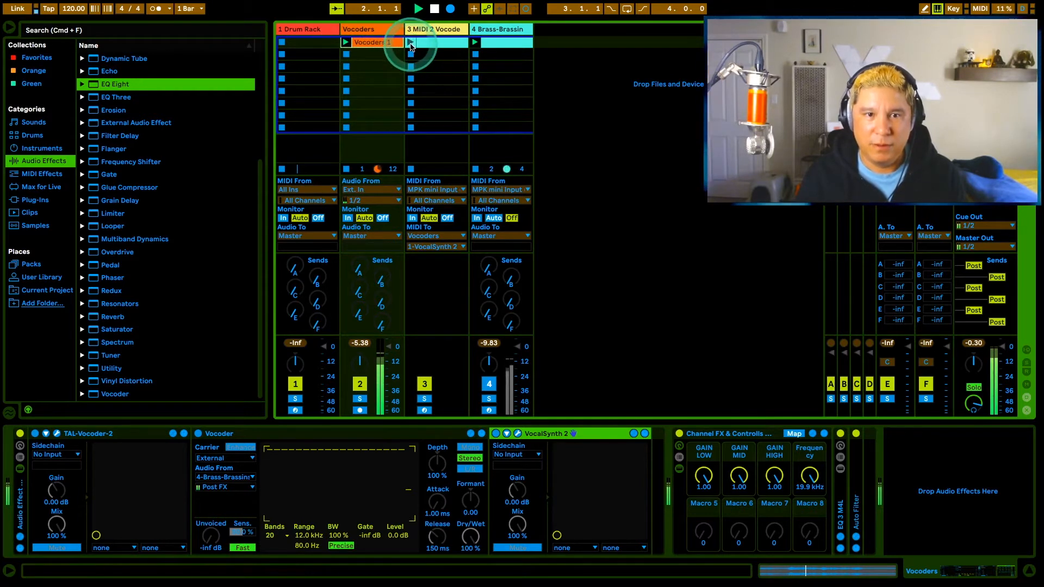
left_click(447, 43)
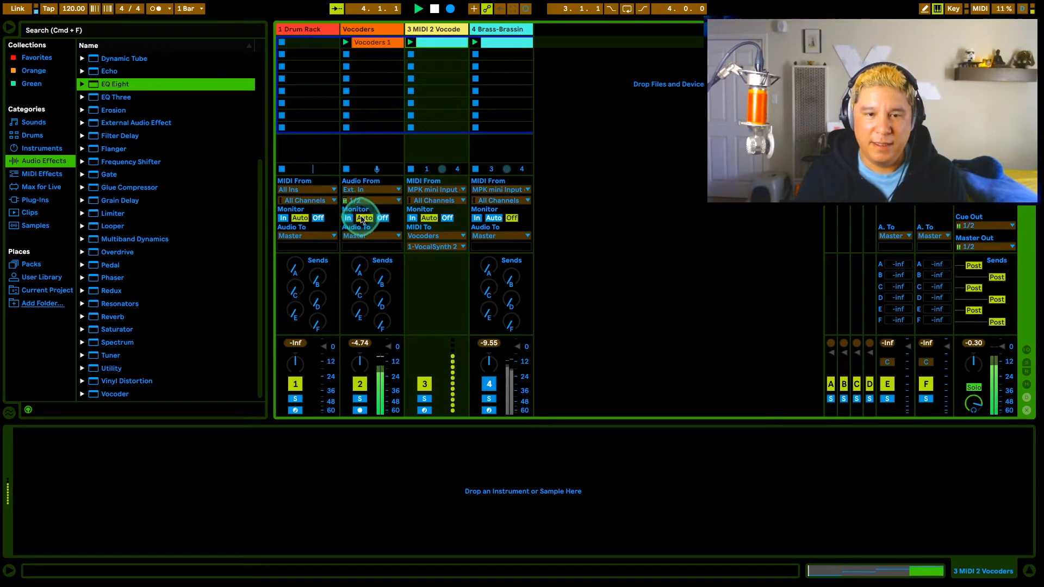
- Reactivate VocalSynth 2 in the Vocoders track's rack and restart playback from the beginning
left_click(384, 30)
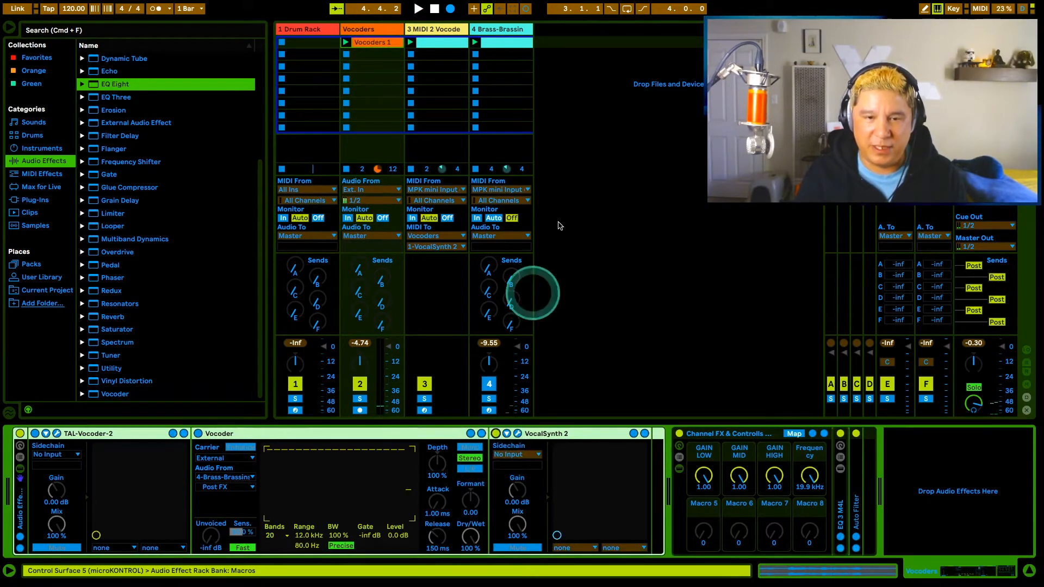
left_click(651, 168)
key("space")
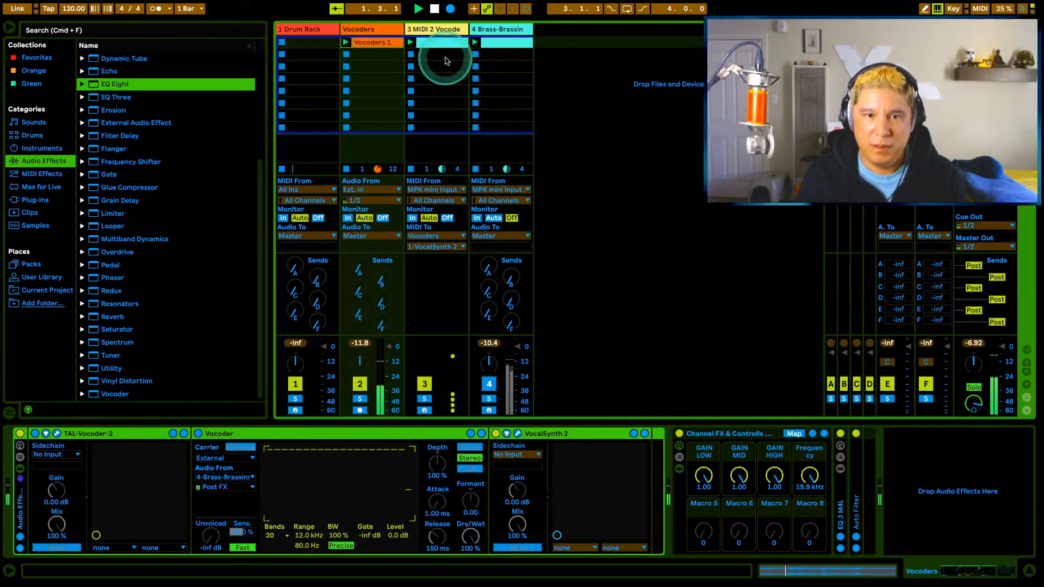
- Examine the MIDI 2 Vocoders clip's notes in an enlarged editor and return to the Vocoders track's device chain
left_click(435, 44)
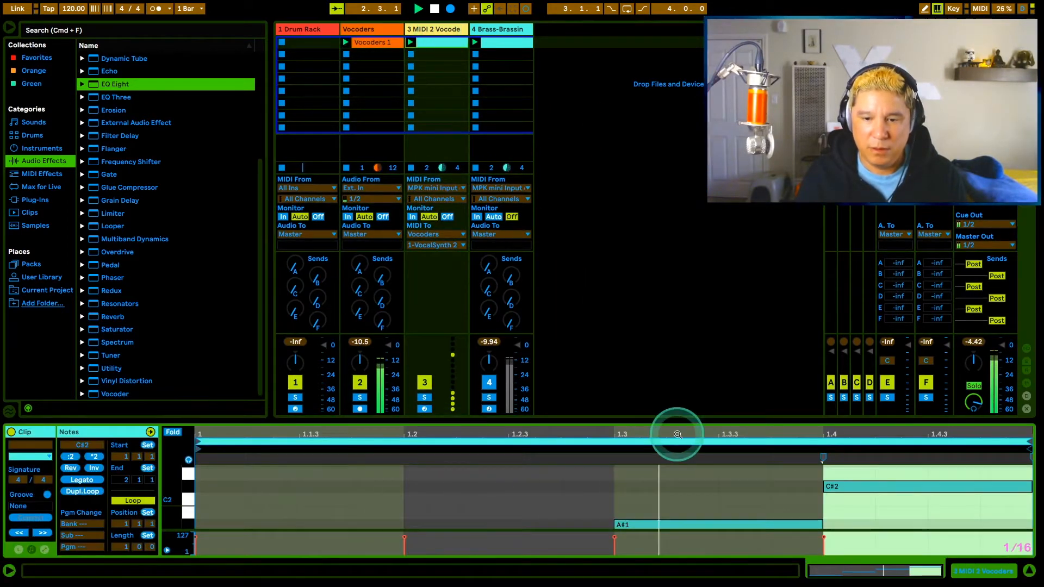
left_click_drag(678, 423, 645, 250)
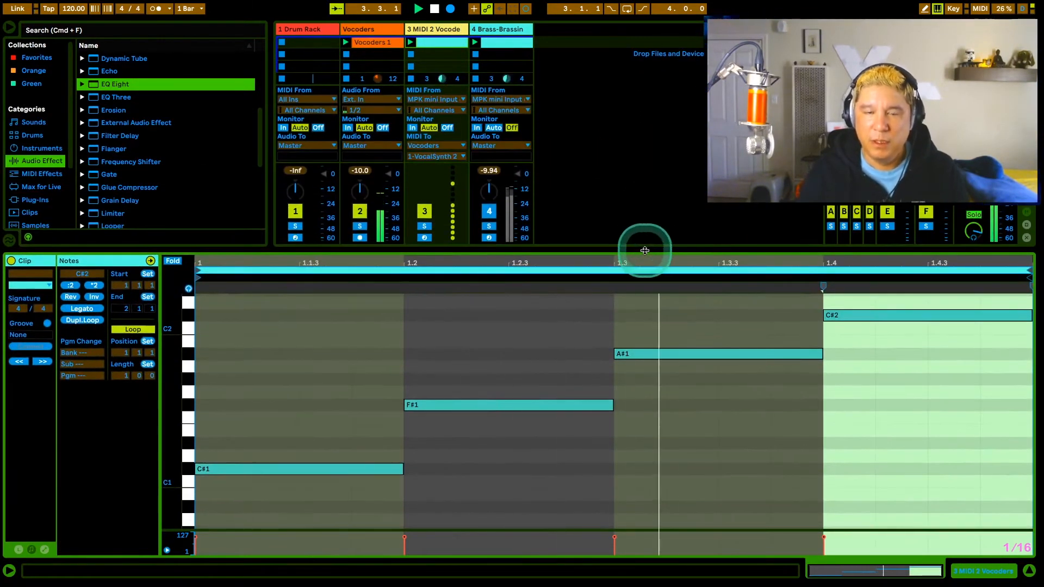
left_click(1030, 571)
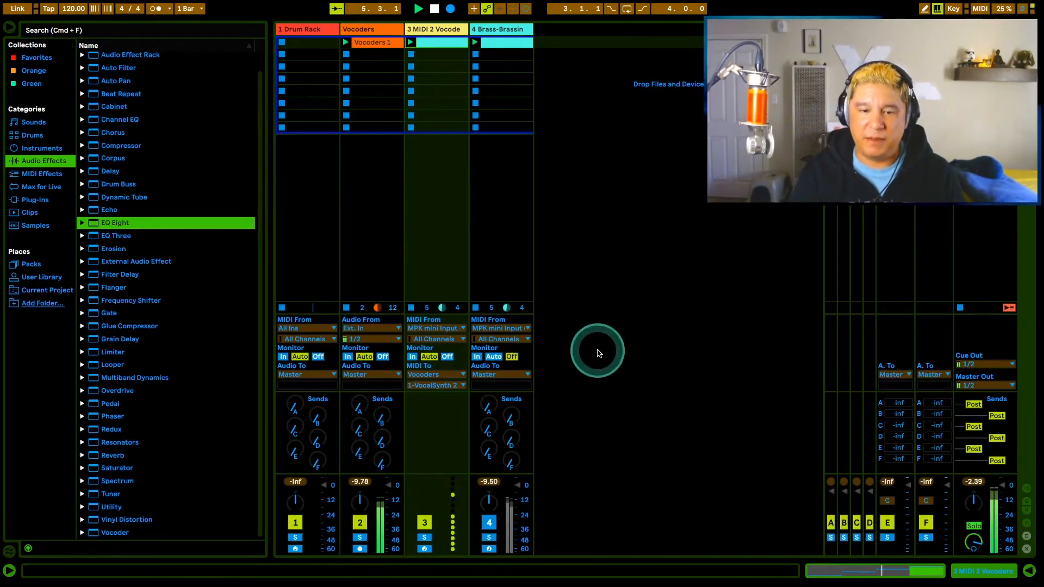
double_click(359, 29)
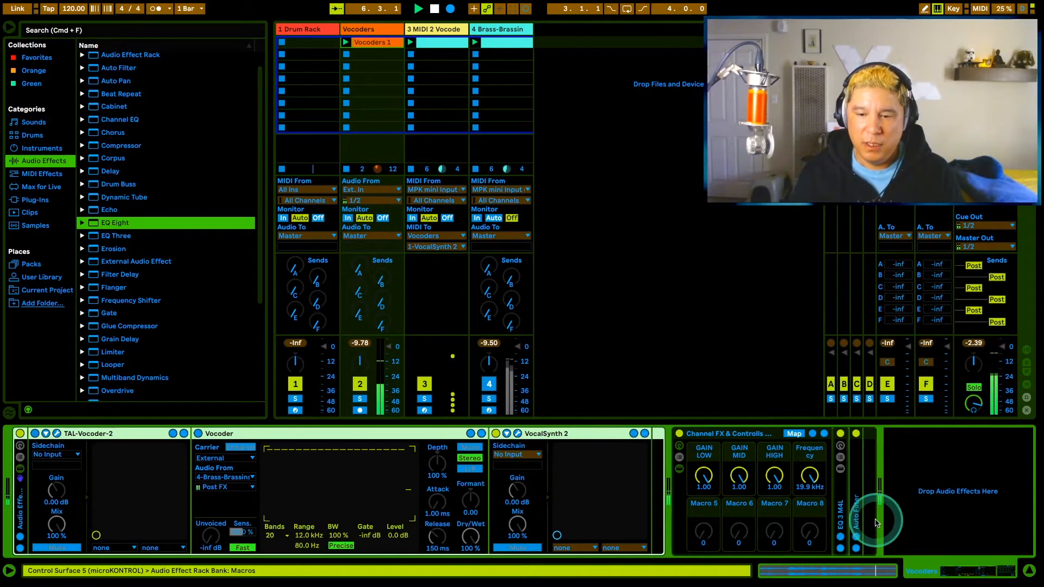
left_click_drag(117, 210, 925, 481)
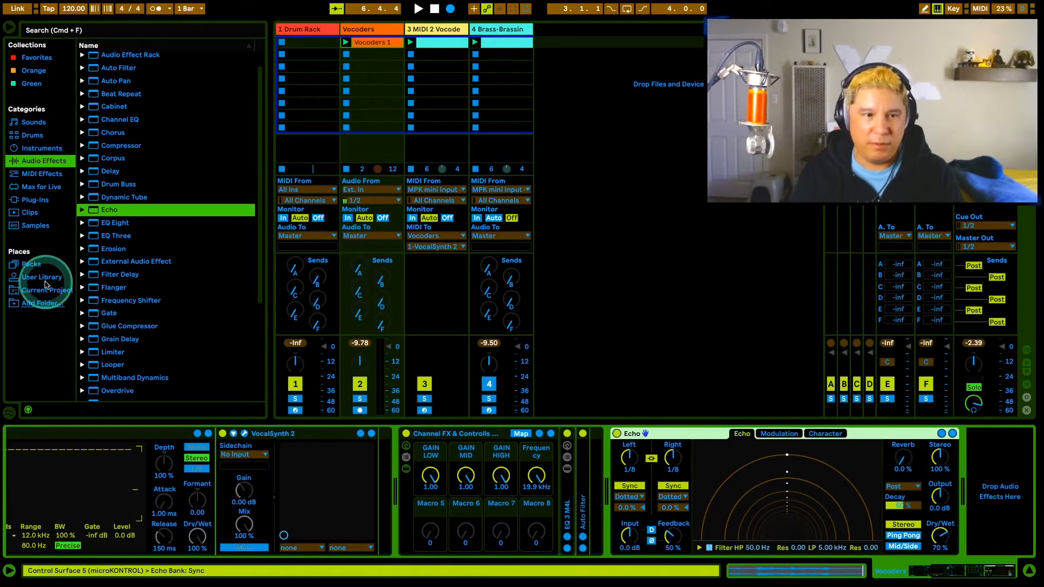
left_click(652, 434)
key("Delete")
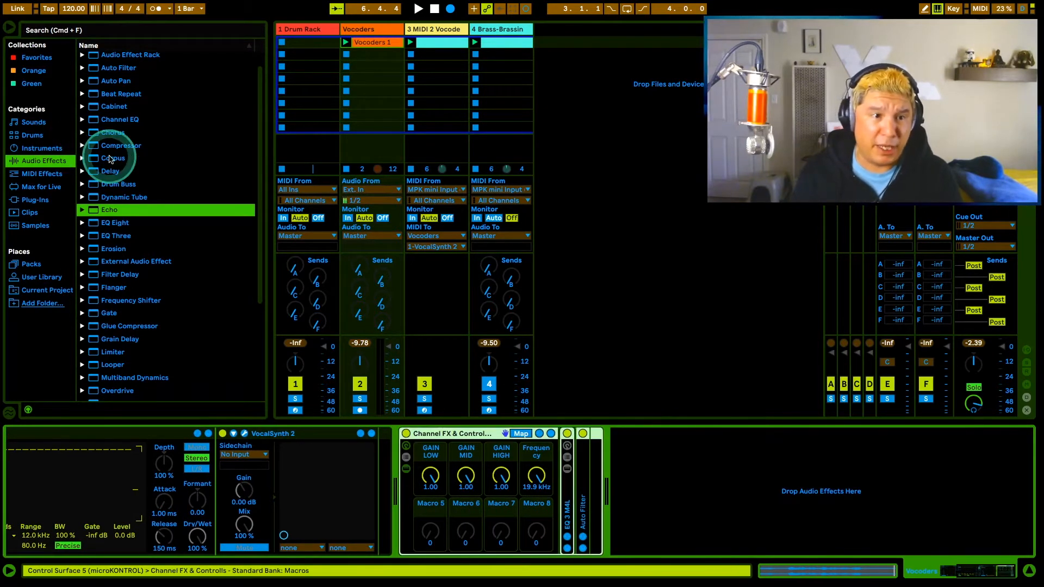
- Add EQ Eight at the end of the Vocoders chain and set band 1 as a low cut at about 96 Hz
left_click_drag(112, 223, 699, 473)
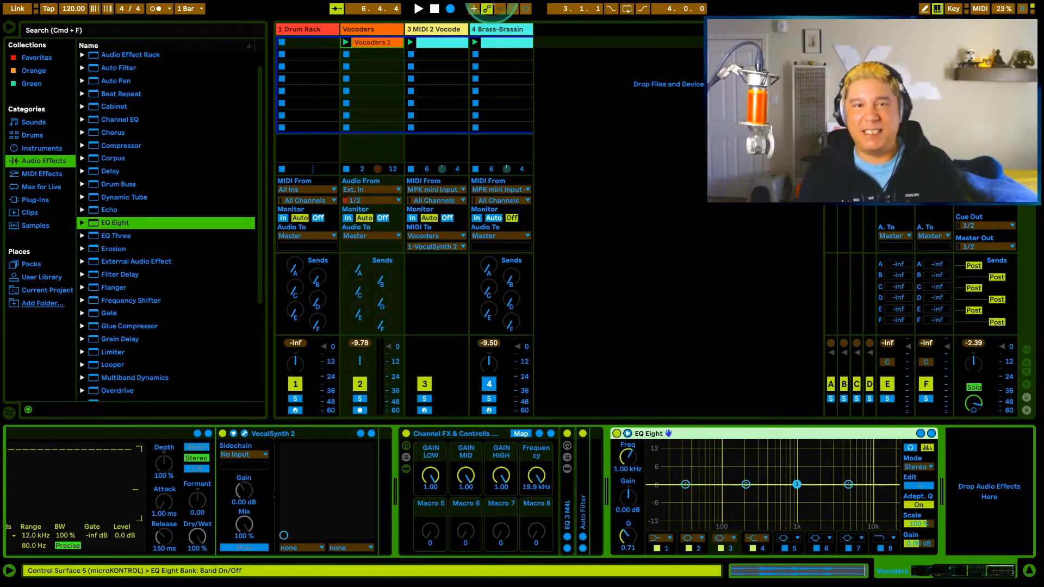
left_click(657, 548)
left_click_drag(686, 495, 722, 495)
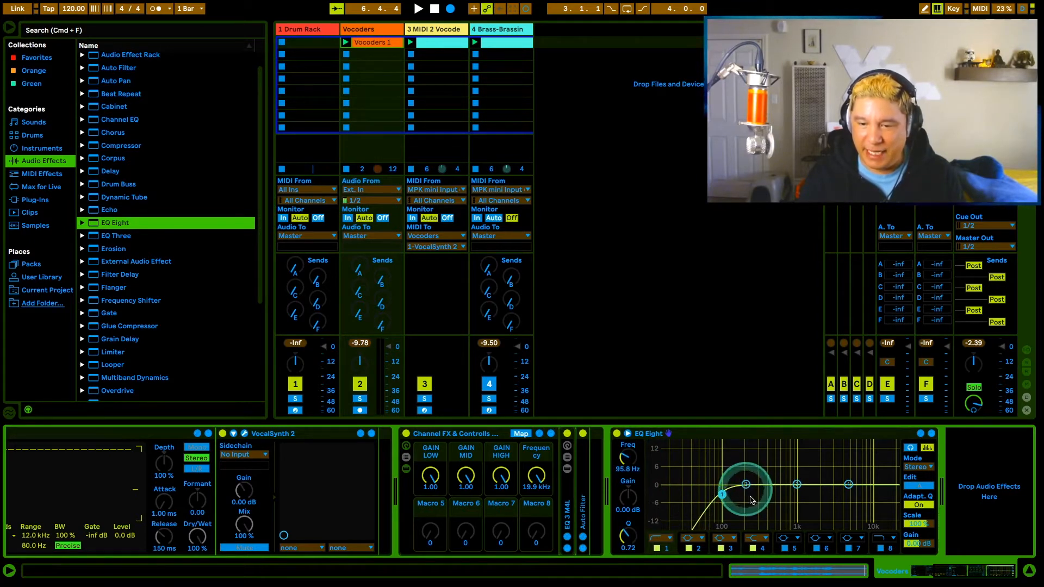
- Enable EQ Eight bands 5, 6 and 7 and move band 2 to about 170 Hz
left_click(785, 548)
left_click(817, 549)
left_click(848, 548)
left_click_drag(723, 485, 762, 485)
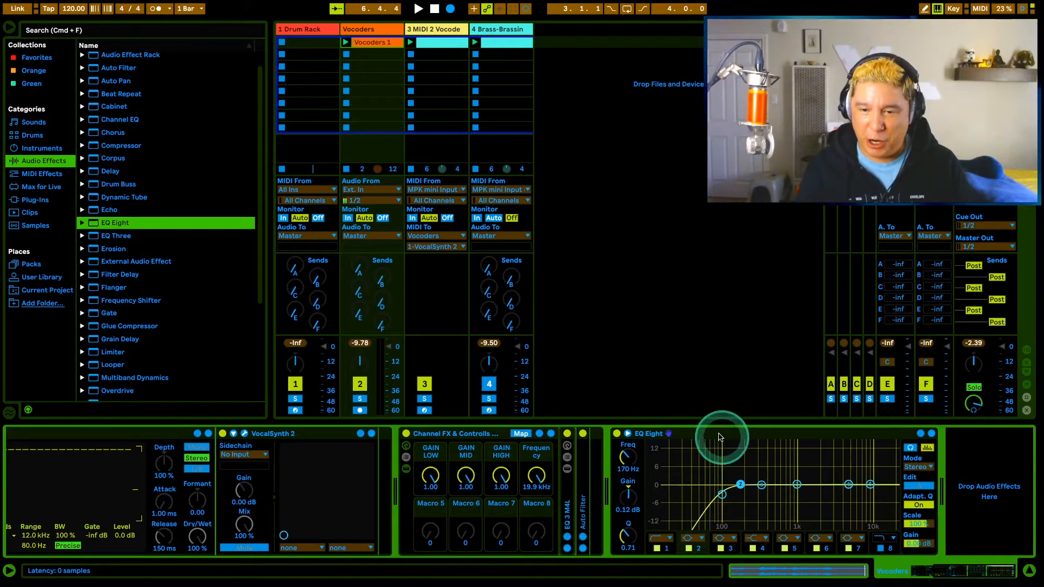
- During playback, shape EQ peaks of about 12.5 dB at 178 Hz and 10.5 dB at 808 Hz, with a cut near 316 Hz
key("space")
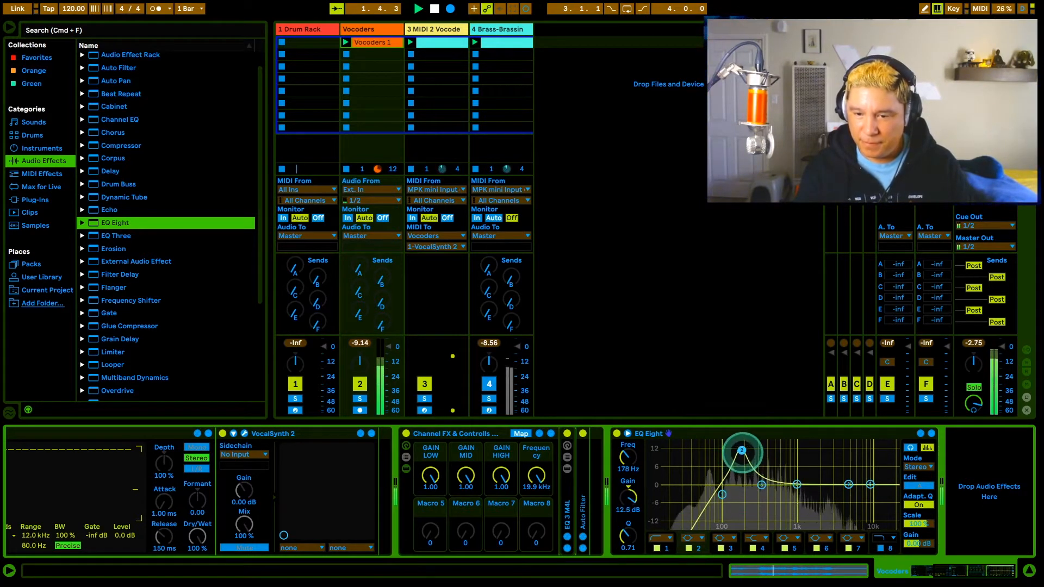
left_click_drag(628, 530, 791, 474)
left_click(762, 485)
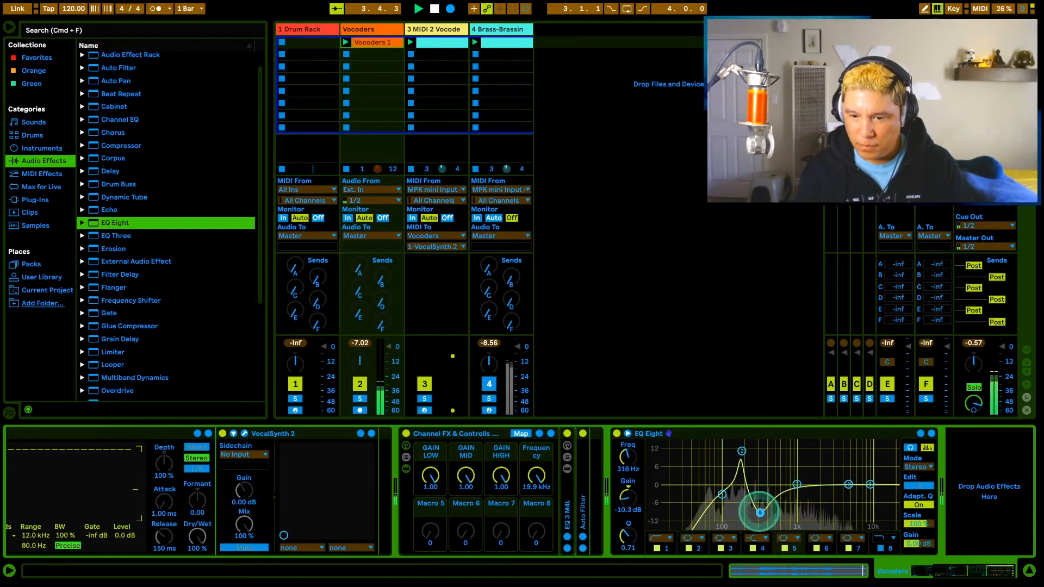
left_click_drag(760, 512, 760, 515)
left_click_drag(627, 535, 626, 529)
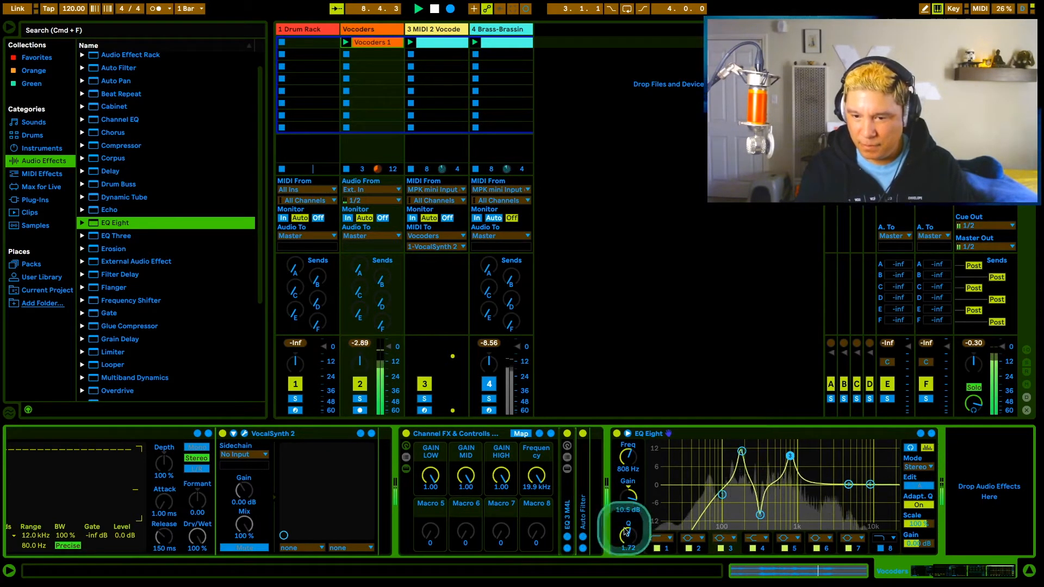
- Change EQ band 4 to a bell cut near 1.32 kHz and add a boost of about 11.3 dB at 2.40 kHz
left_click(848, 484)
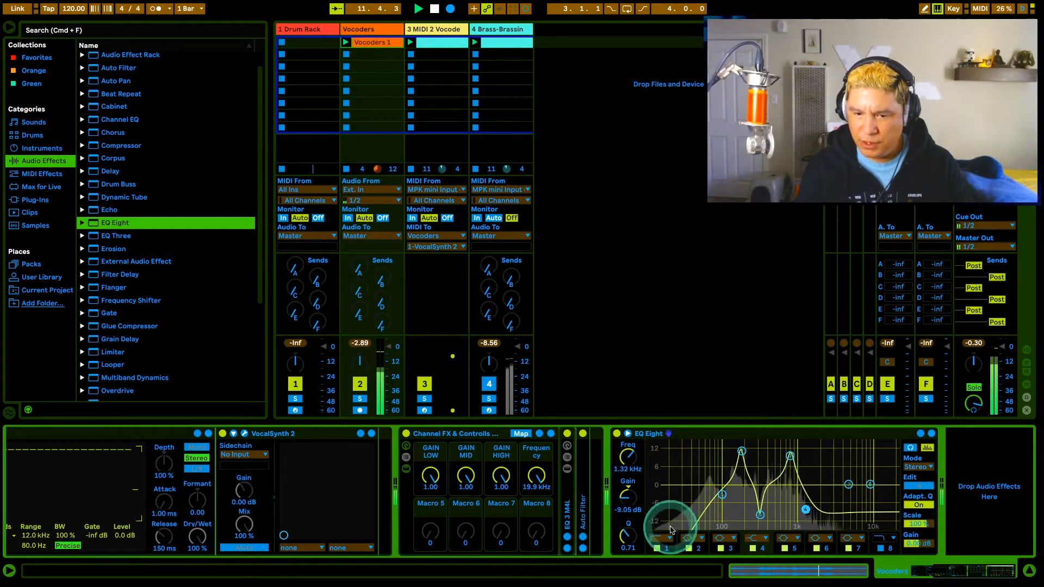
left_click_drag(626, 526, 625, 530)
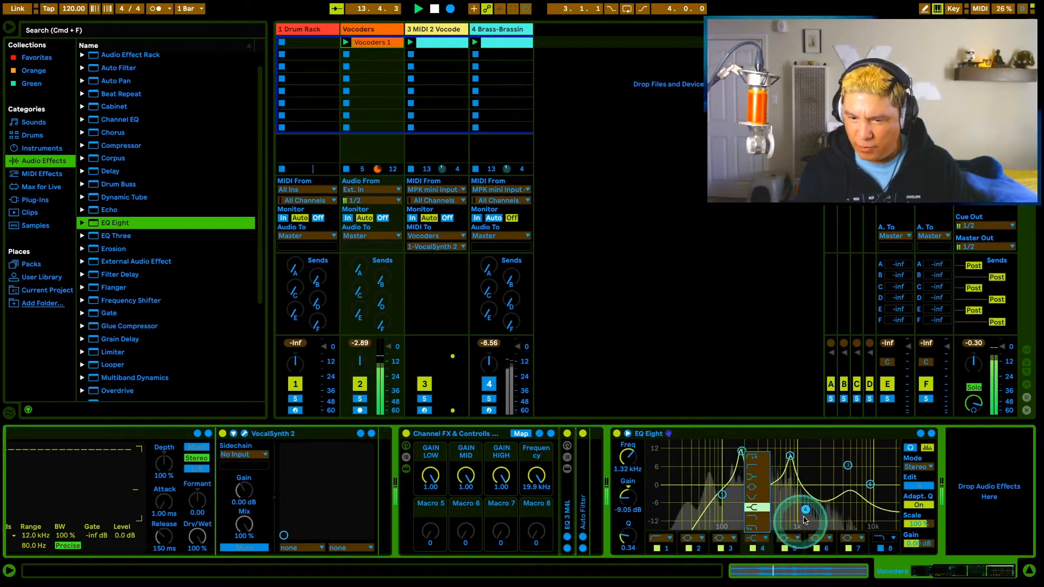
left_click(752, 490)
left_click_drag(848, 466, 829, 451)
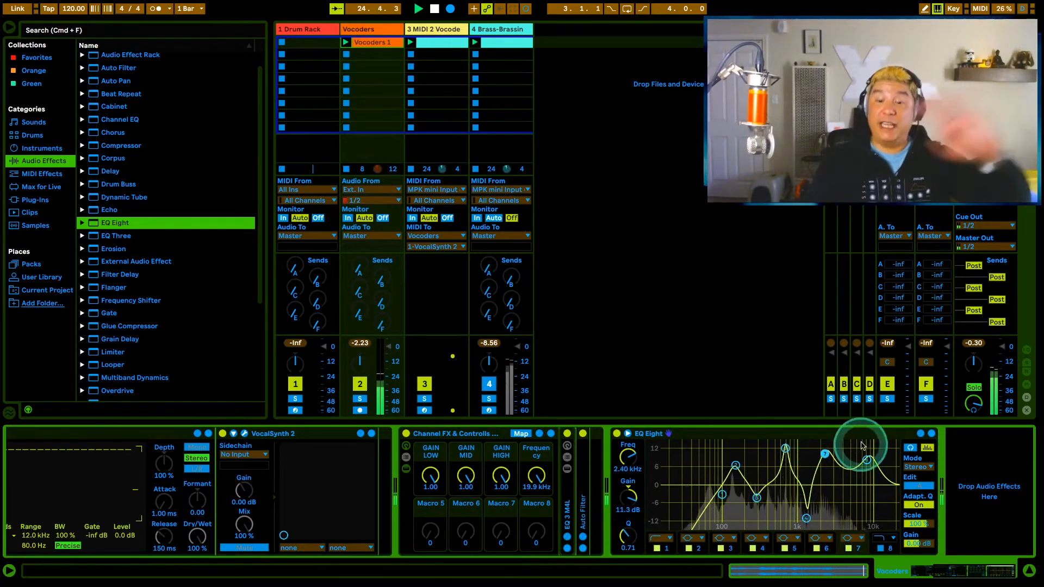
- Compare the sound with EQ Eight bypassed, readjust the curve with band 6 at about 4.45 kHz and -2.85 dB, and stop playback
left_click(618, 435)
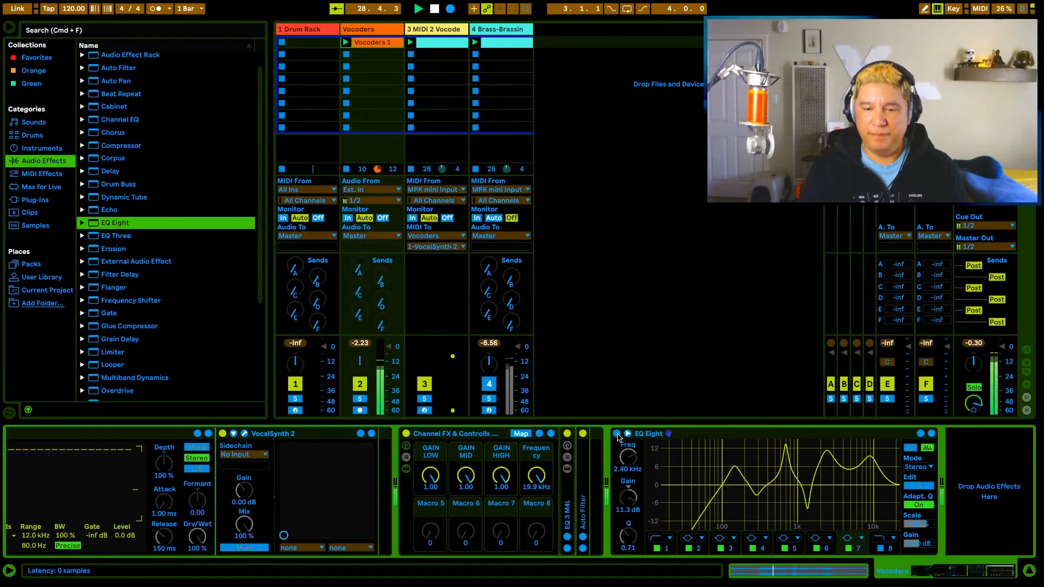
left_click(617, 435)
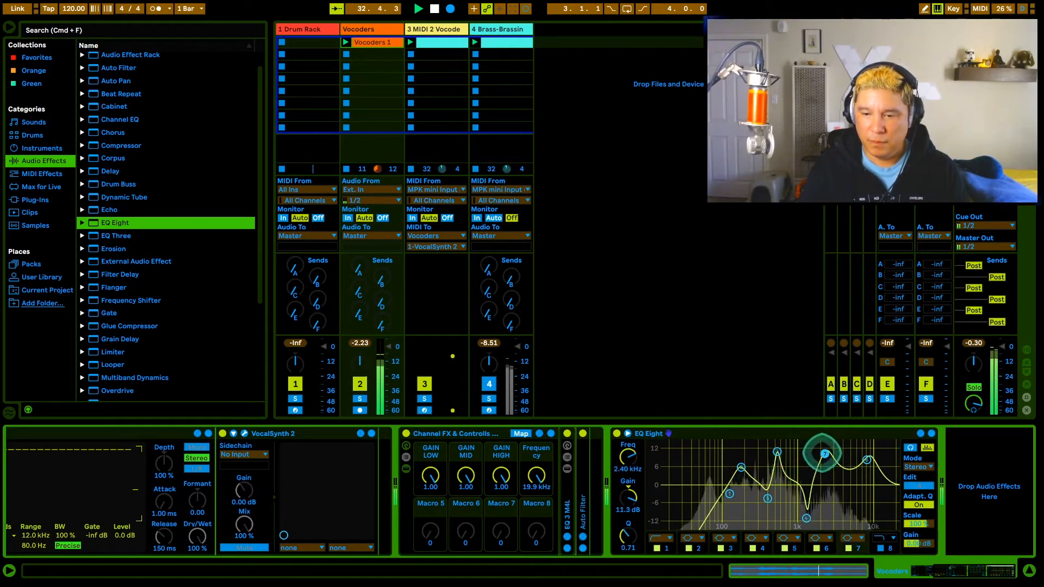
left_click_drag(625, 536, 625, 534)
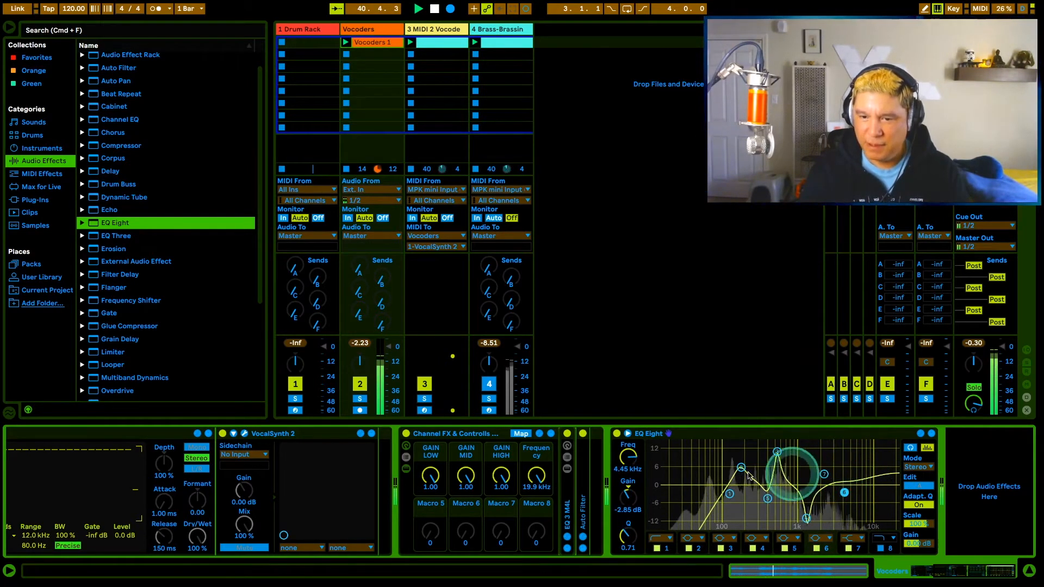
key("space")
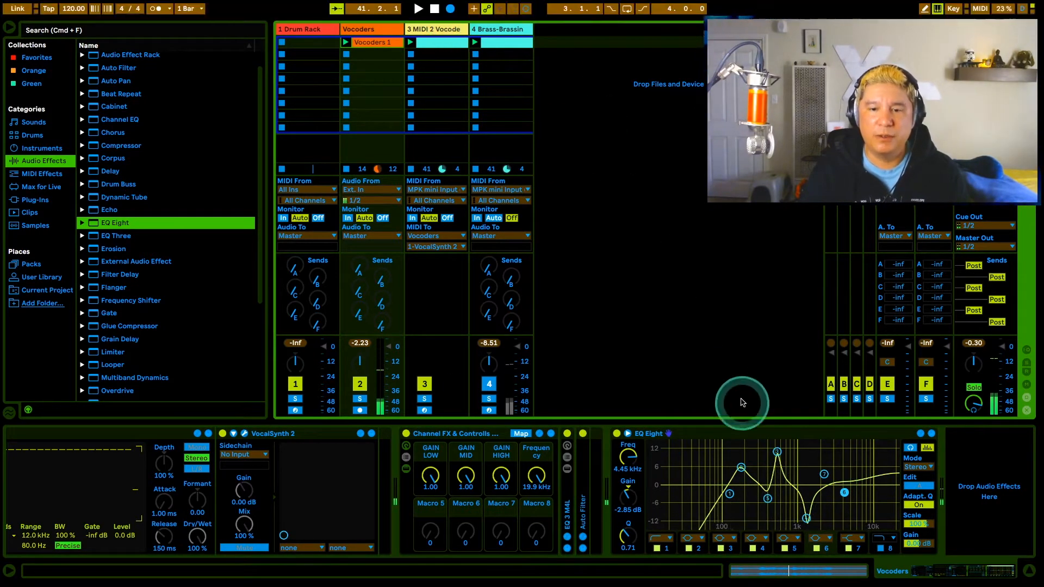
- Add the Reverb audio effect after EQ Eight on the Vocoders track and reduce its Size to about 0.41
left_click(725, 435)
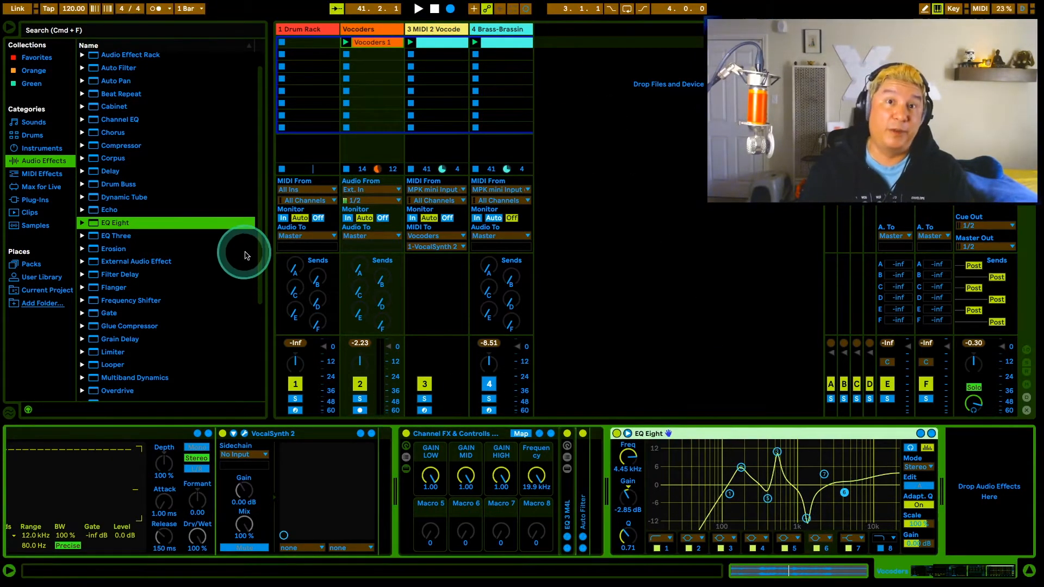
left_click(46, 200)
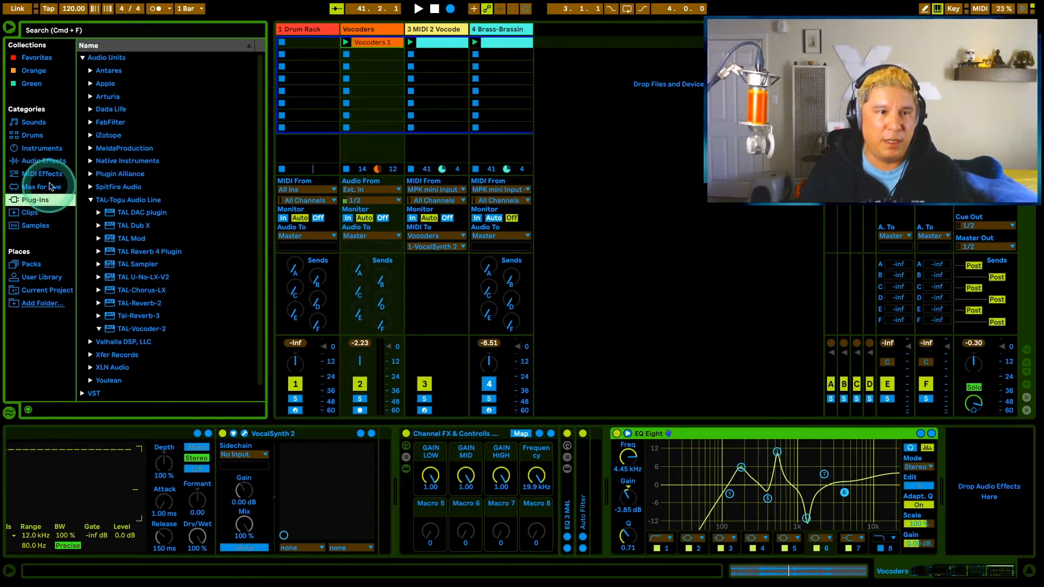
left_click(45, 161)
scroll(111, 251, "down", 5)
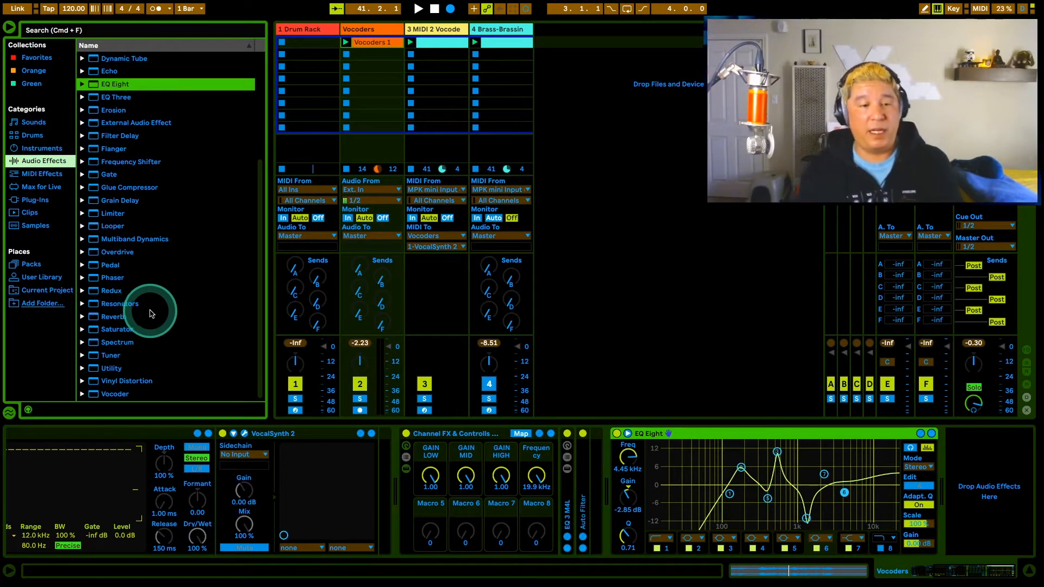
left_click(98, 319)
left_click_drag(99, 321, 974, 479)
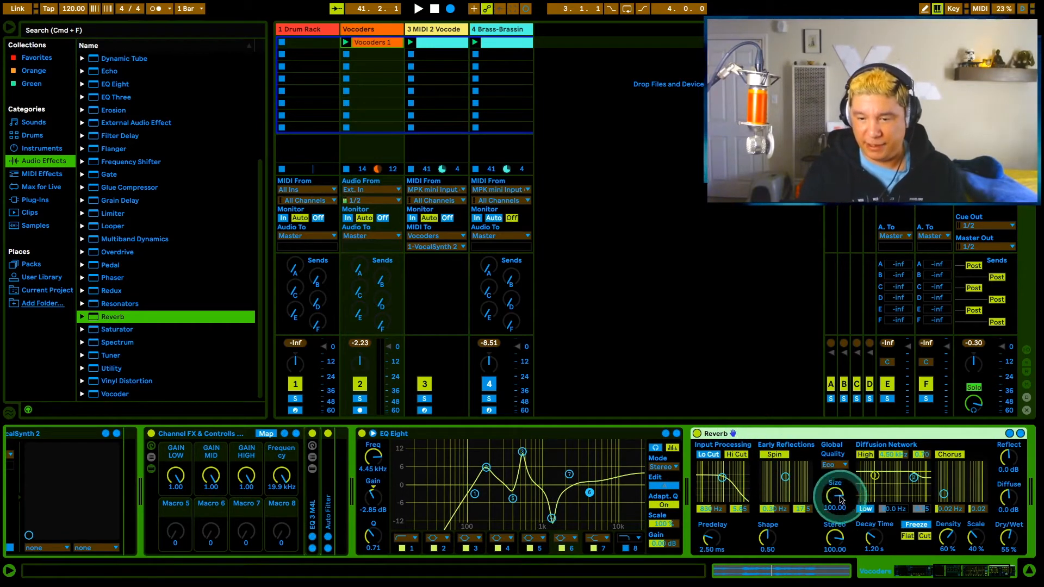
left_click_drag(840, 499, 840, 544)
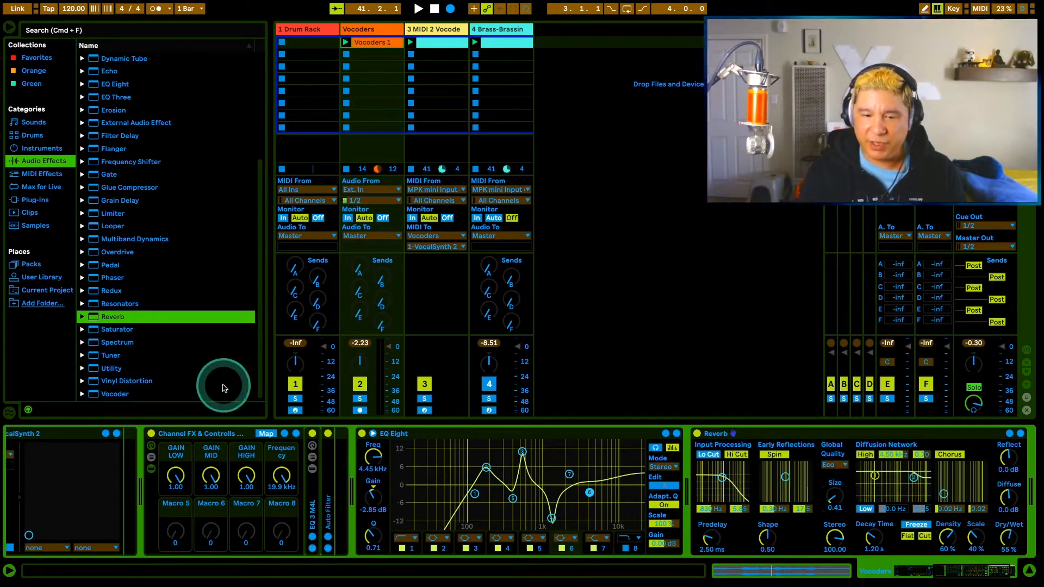
- Deactivate EQ Eight and, during playback, set the Reverb's Size to about 0.22 and its Dry/Wet to 22%
left_click(362, 434)
left_click(642, 208)
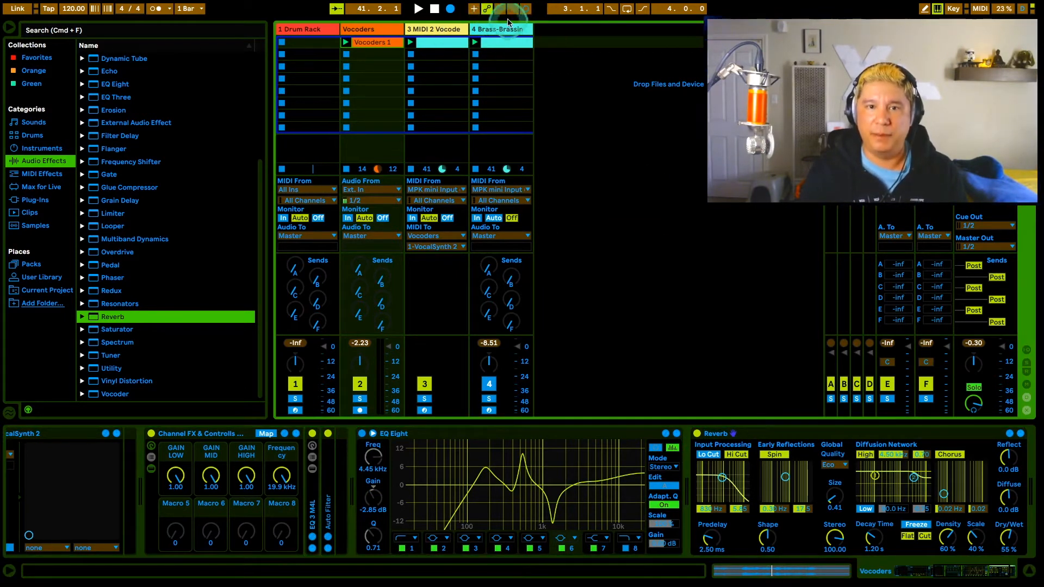
key("space")
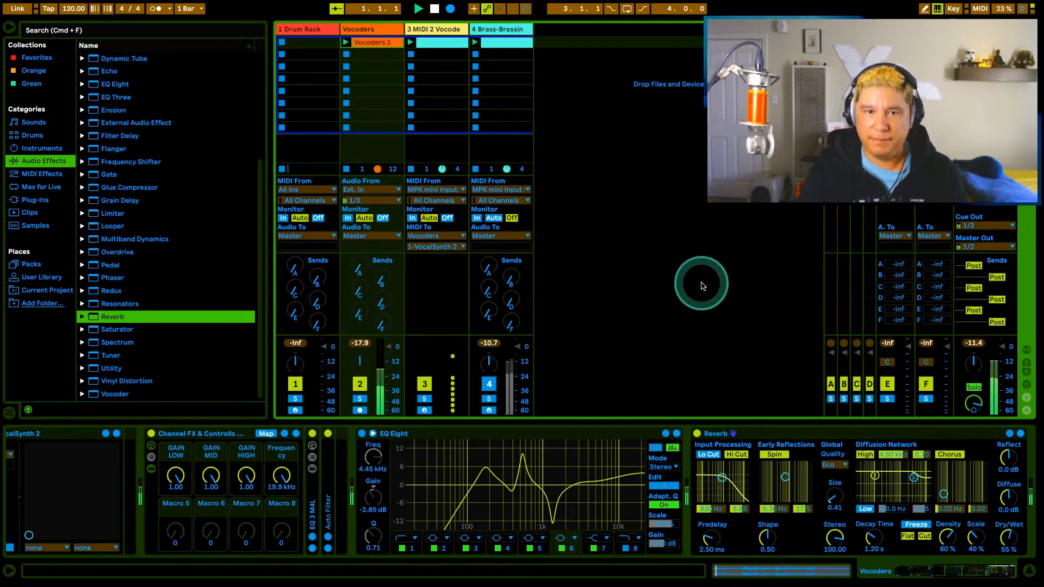
left_click_drag(833, 495, 834, 503)
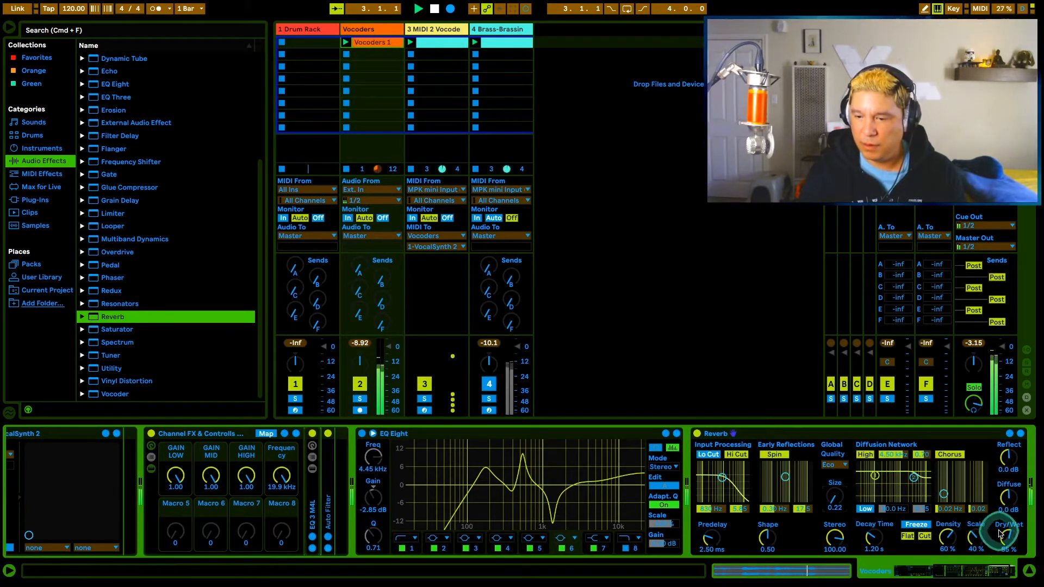
left_click_drag(1009, 535, 1009, 541)
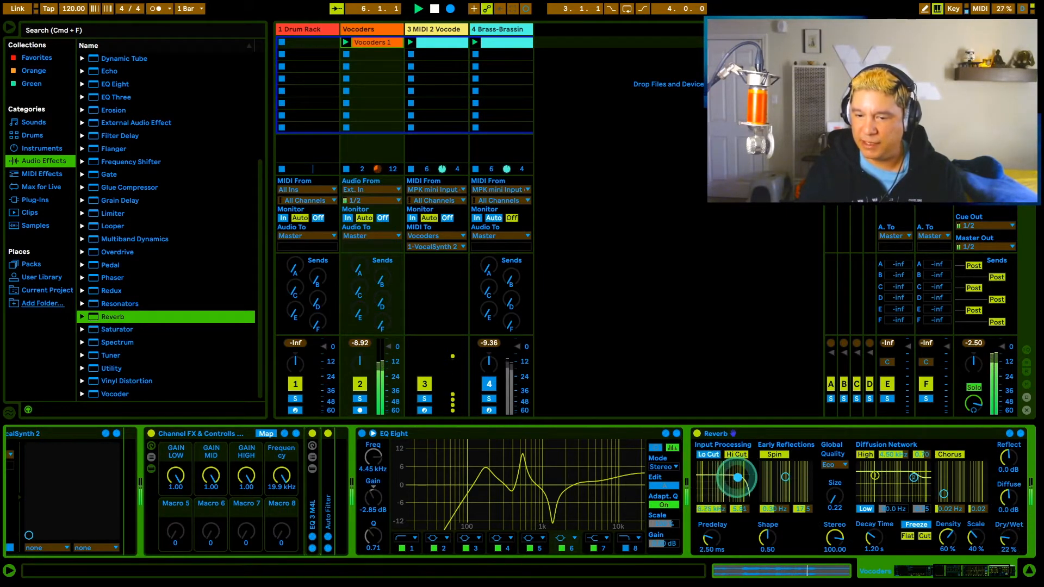
- Enable the Reverb's Lo Cut, reshape its input filter, and reactivate EQ Eight
left_click_drag(725, 482, 725, 466)
left_click(707, 452)
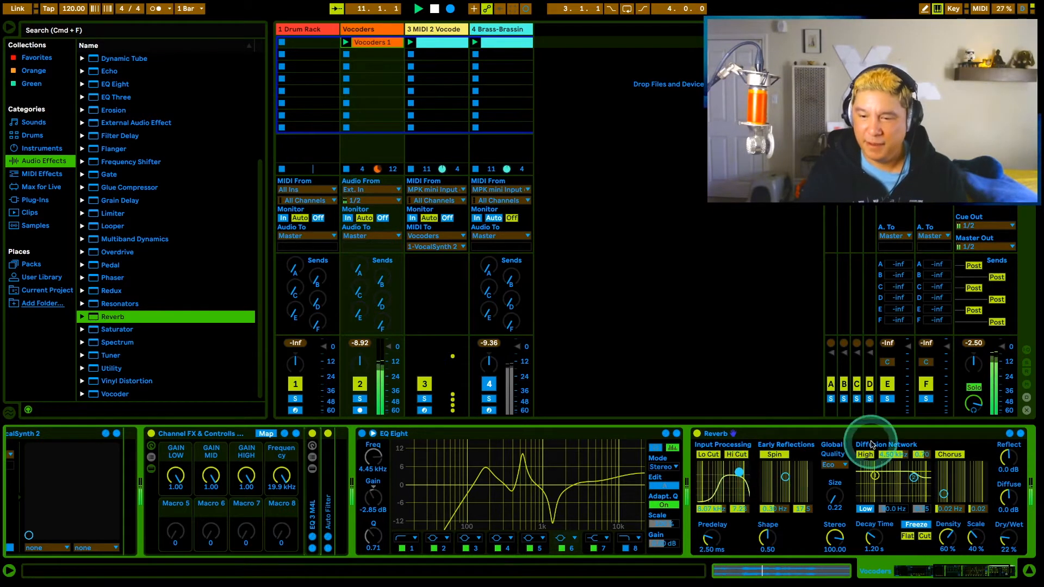
scroll(862, 477, "right", 3)
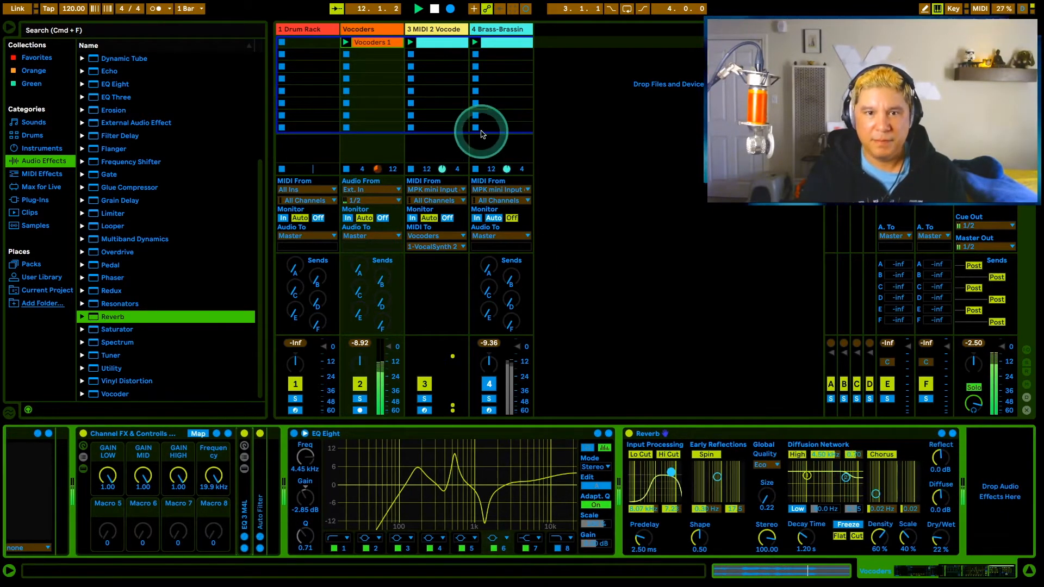
left_click(644, 434)
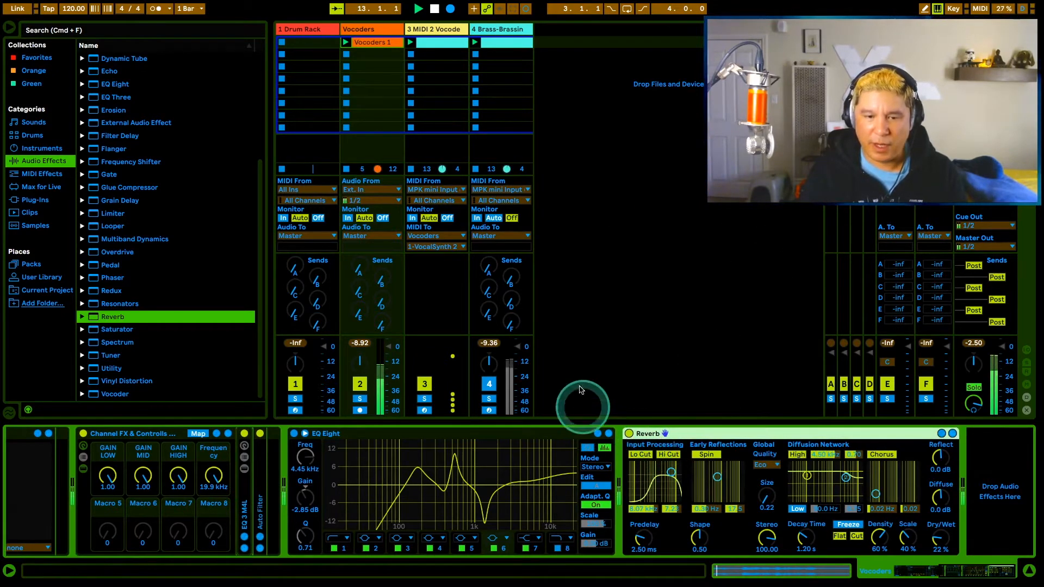
left_click(294, 433)
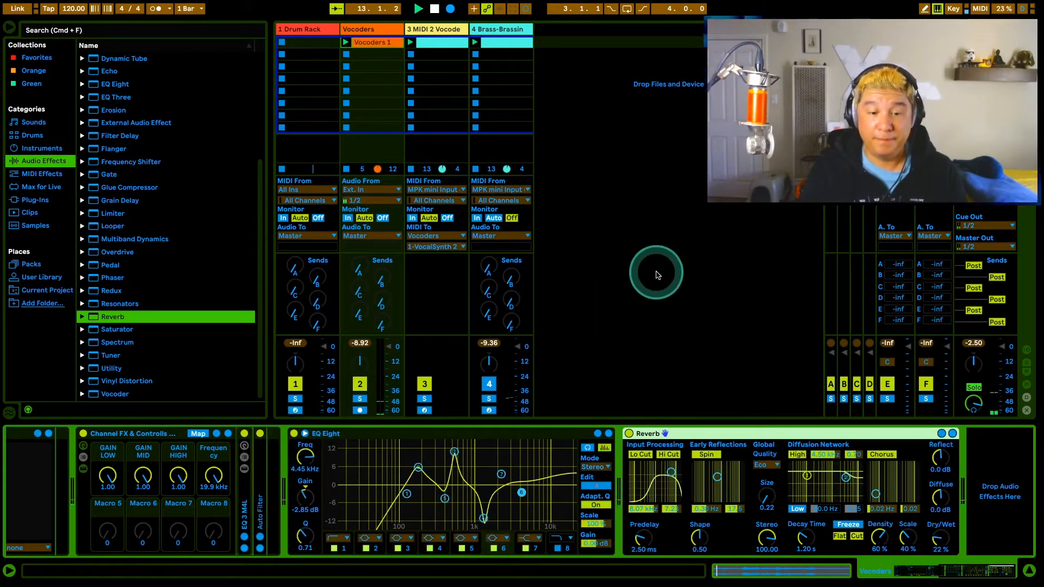
- Start playback and group EQ Eight and Reverb into one Audio Effect Rack
key("space")
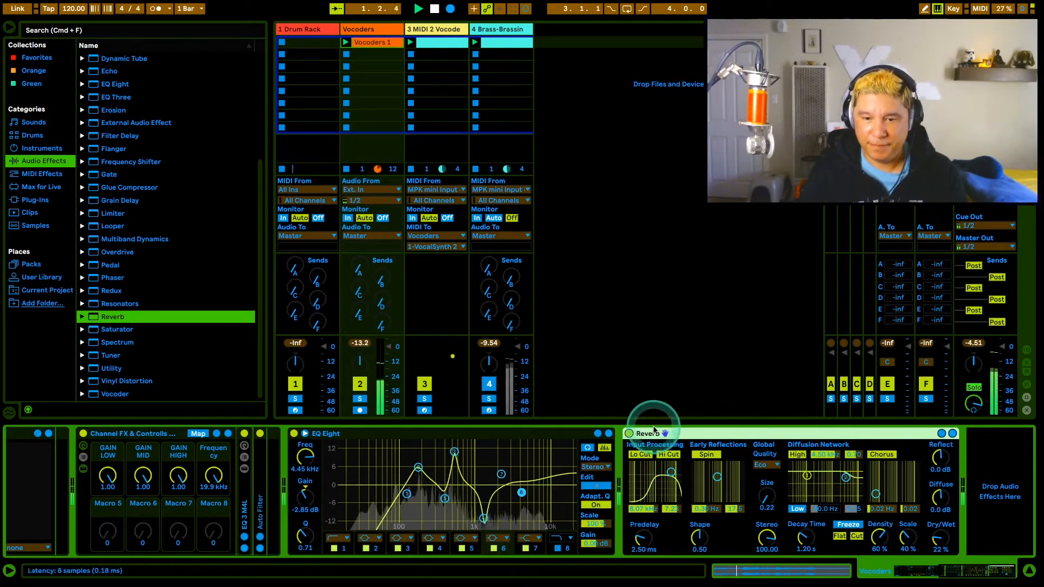
left_click(432, 434)
left_click(744, 435, "shift")
key("super+g")
- Compare the sound with the EQ Eight and Reverb rack bypassed and active, and stop playback
left_click(297, 435)
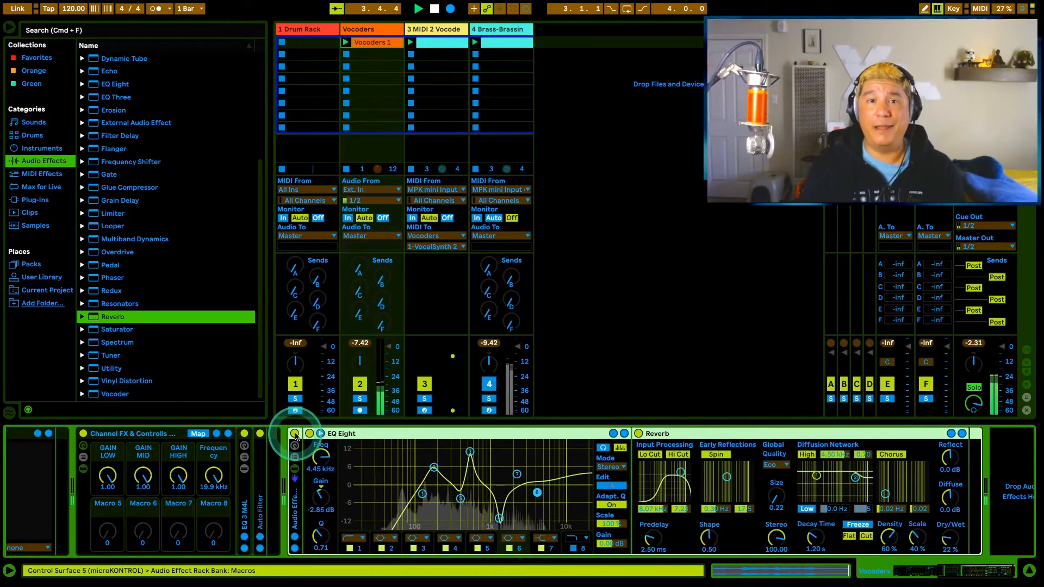
left_click(294, 434)
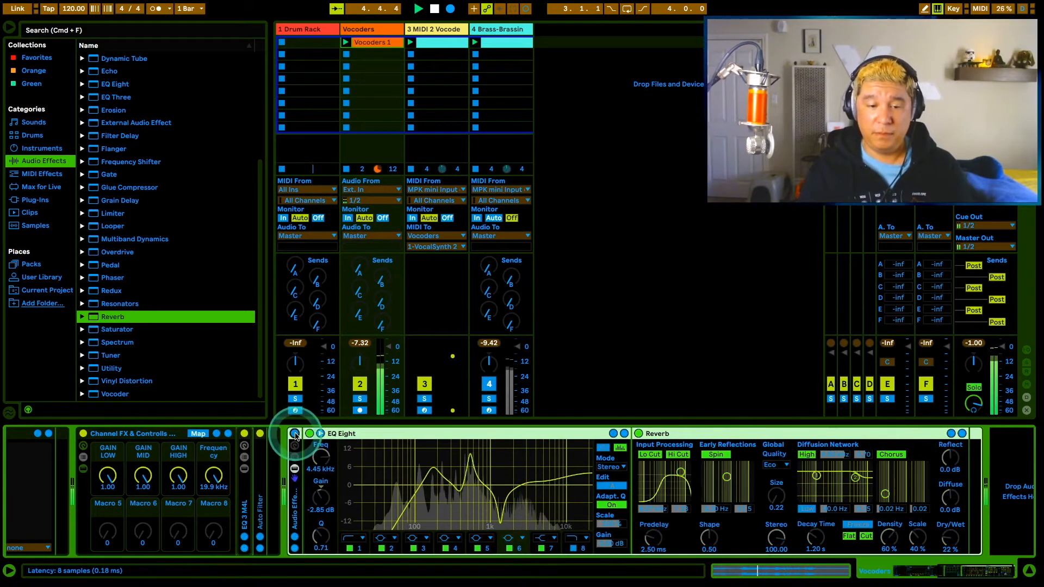
left_click(294, 433)
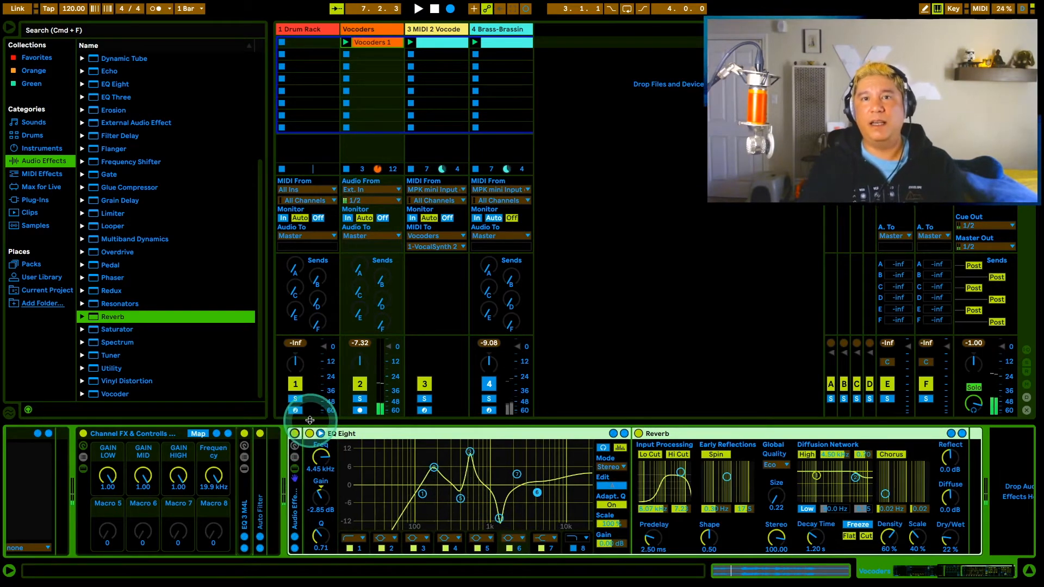
left_click(307, 424)
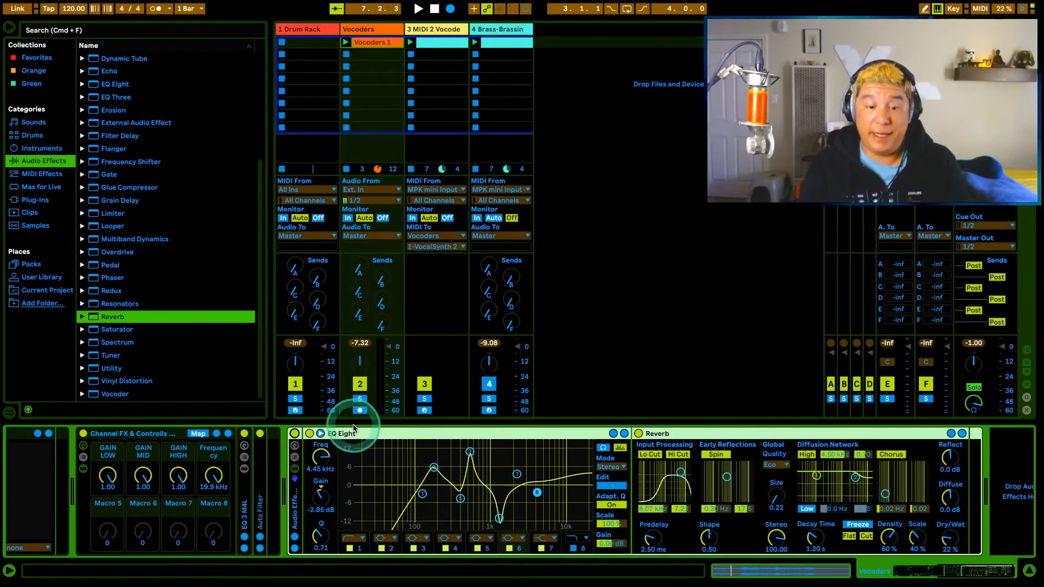
- With EQ Eight deactivated, set the Reverb's Dry/Wet to 43% during playback
left_click(750, 435)
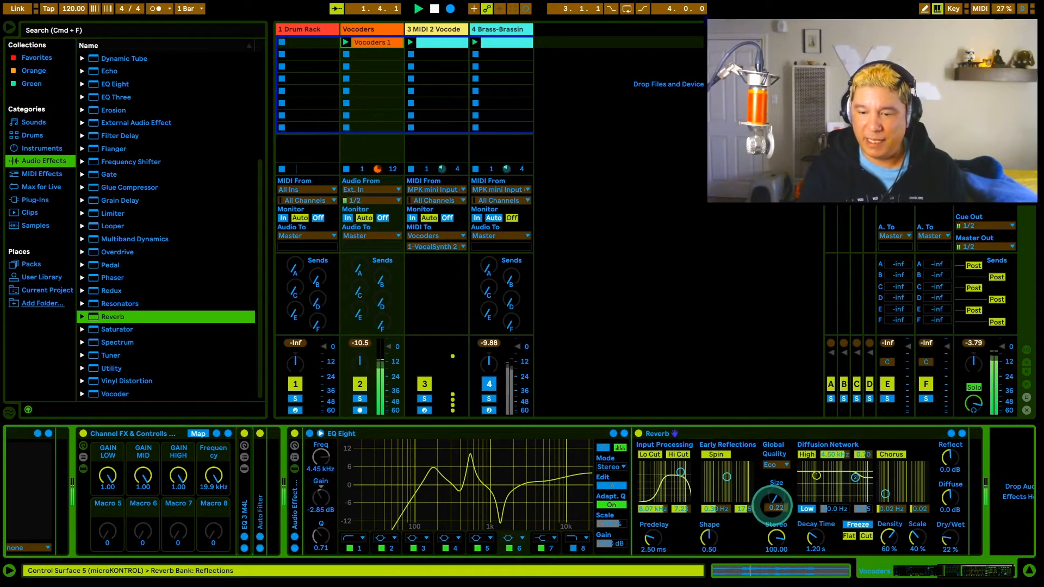
left_click_drag(940, 543, 943, 536)
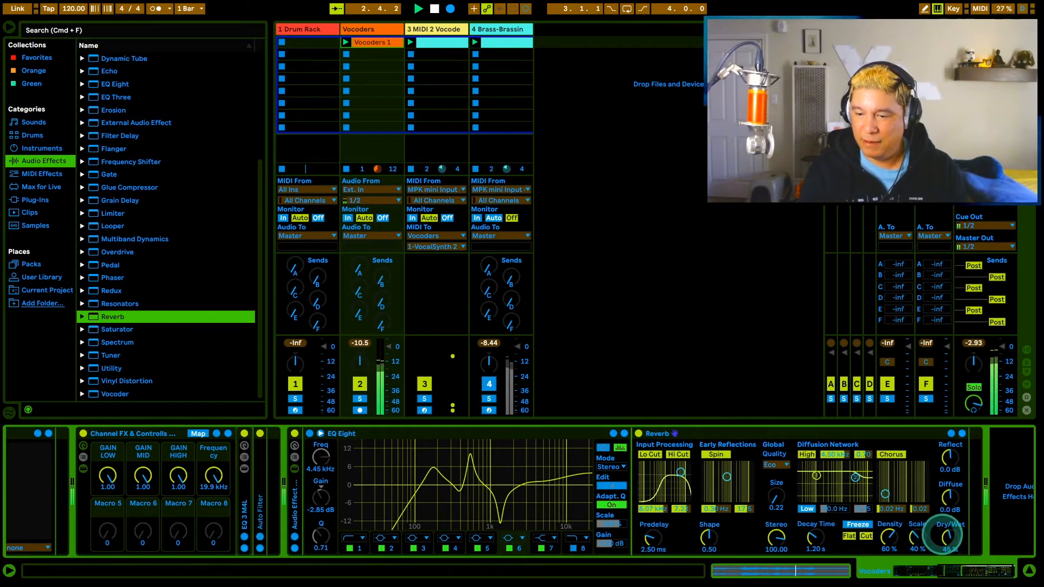
left_click_drag(943, 536, 946, 538)
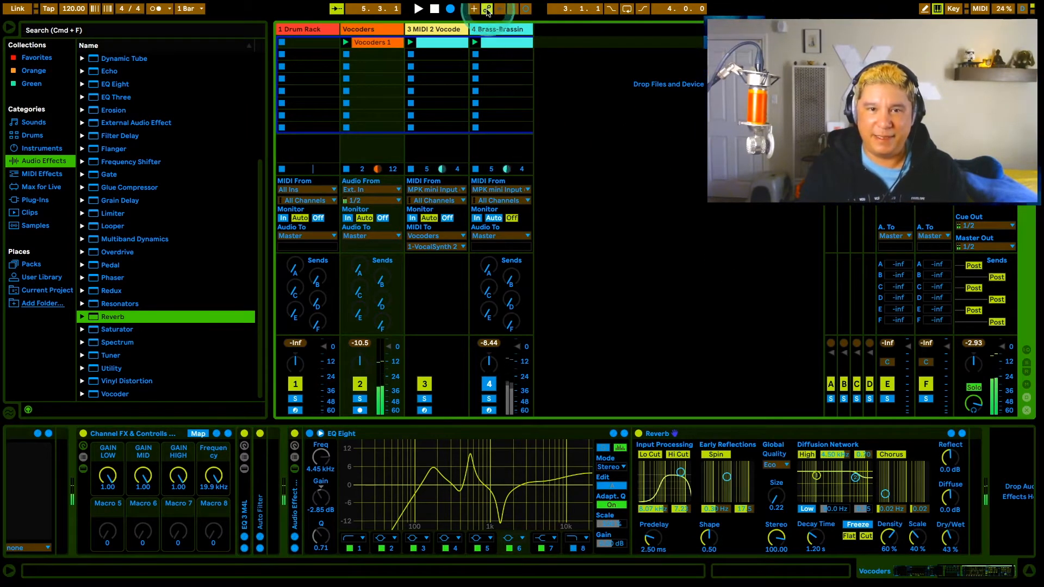
- Look over the MIDI 2 Vocode and Brass tracks and return to the Vocoders track's device chain
left_click(492, 28)
left_click(435, 29)
left_click(490, 28)
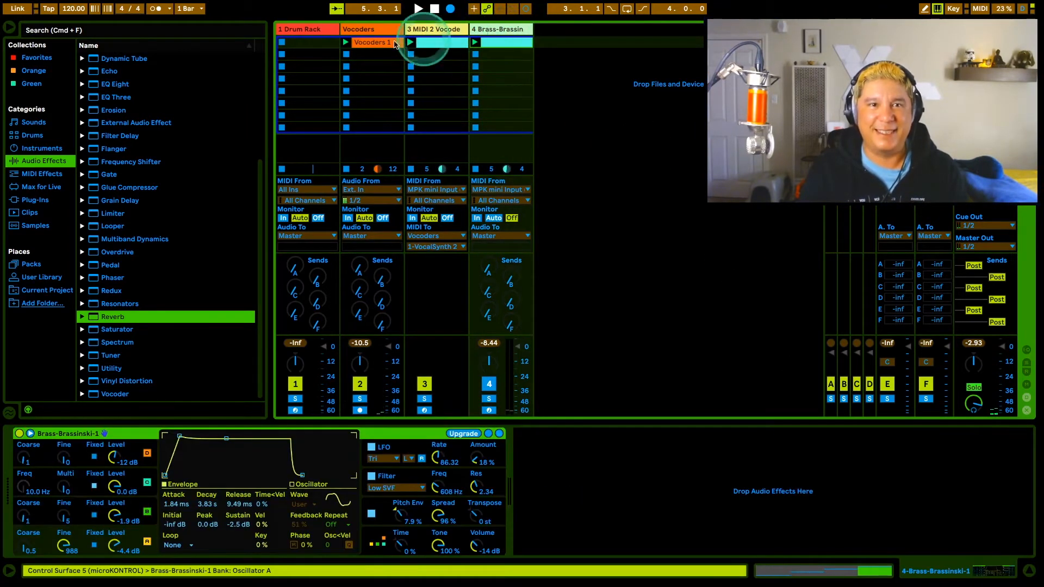
left_click(361, 28)
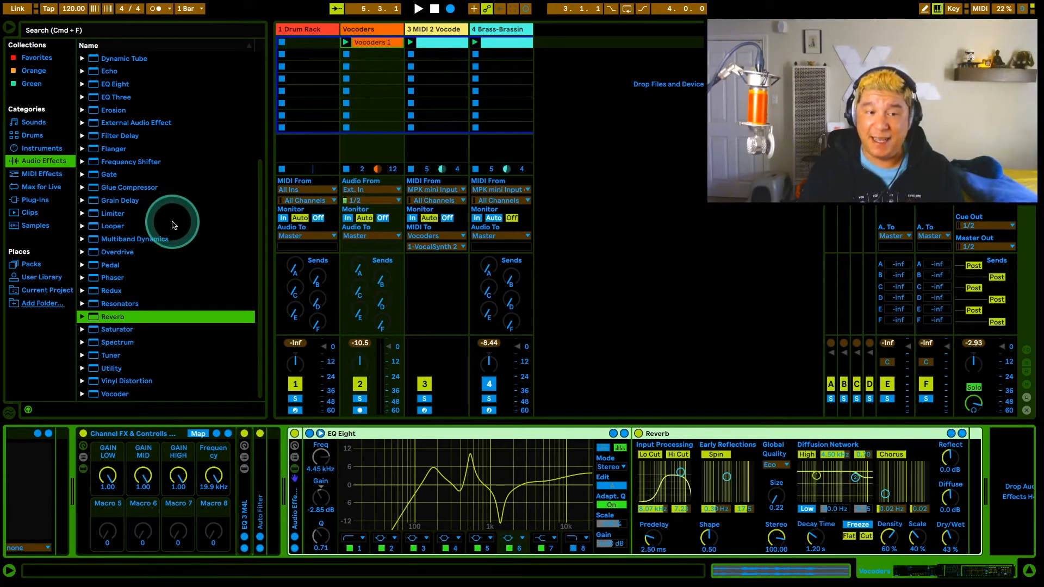
- Add the Resonators audio effect after Reverb inside the rack and reactivate EQ Eight
left_click(93, 306)
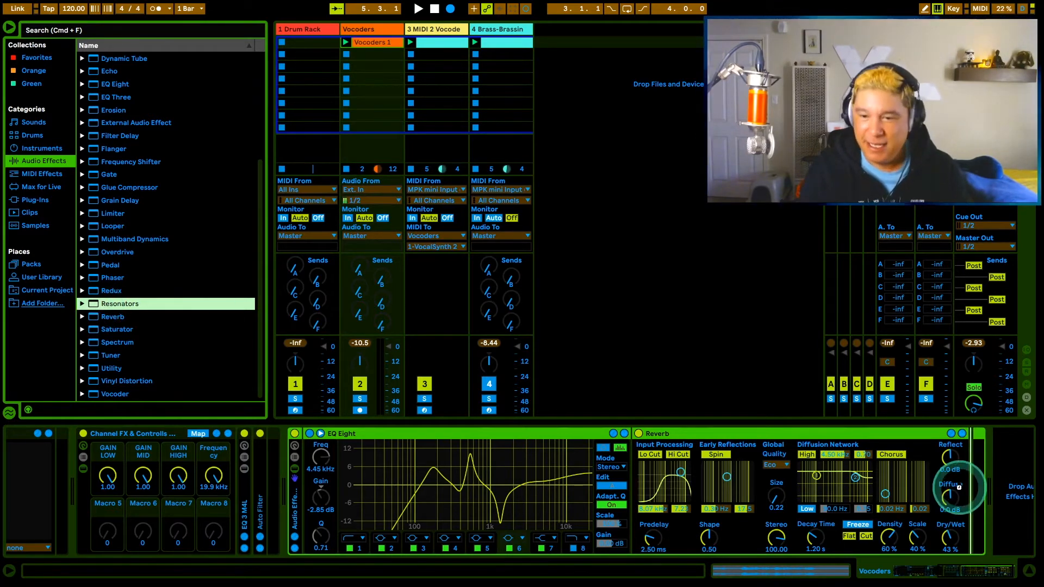
left_click_drag(959, 487, 959, 487)
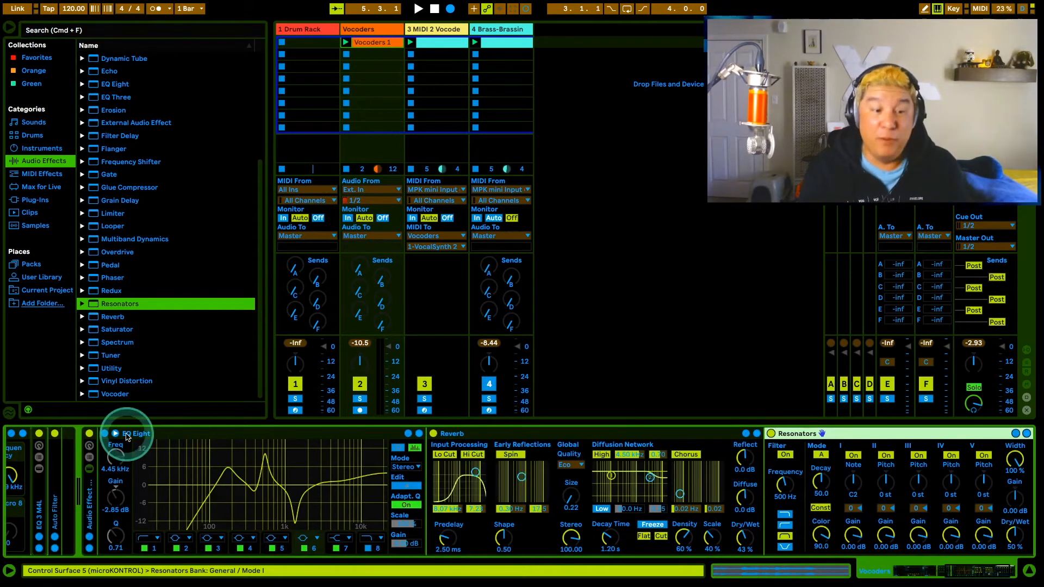
scroll(108, 433, "right", 1)
left_click(89, 433)
left_click(816, 314)
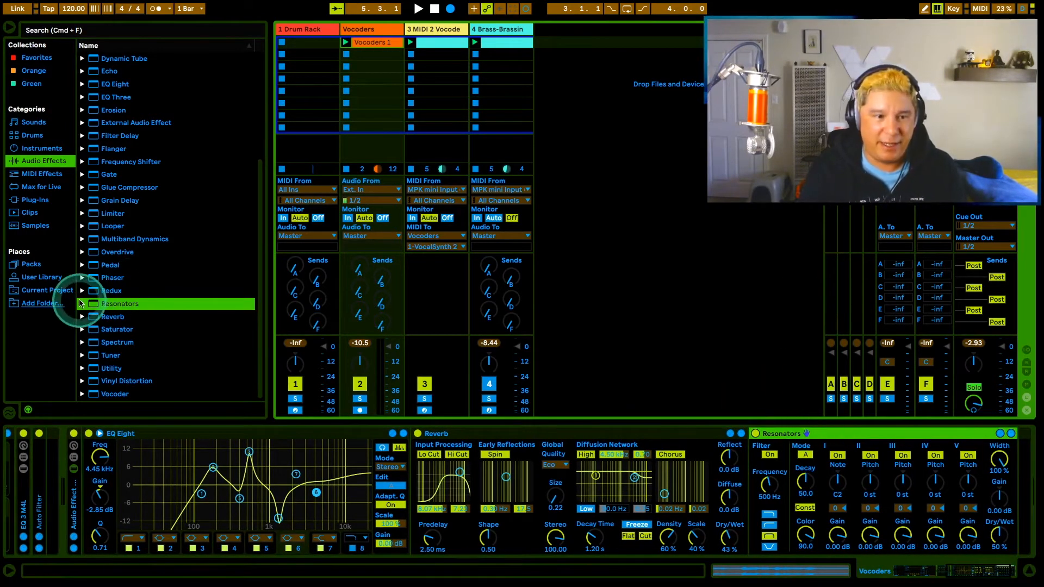
- Load the Paris preset into Resonators and start playback
left_click(117, 304)
scroll(156, 294, "down", 2)
scroll(156, 294, "down", 2)
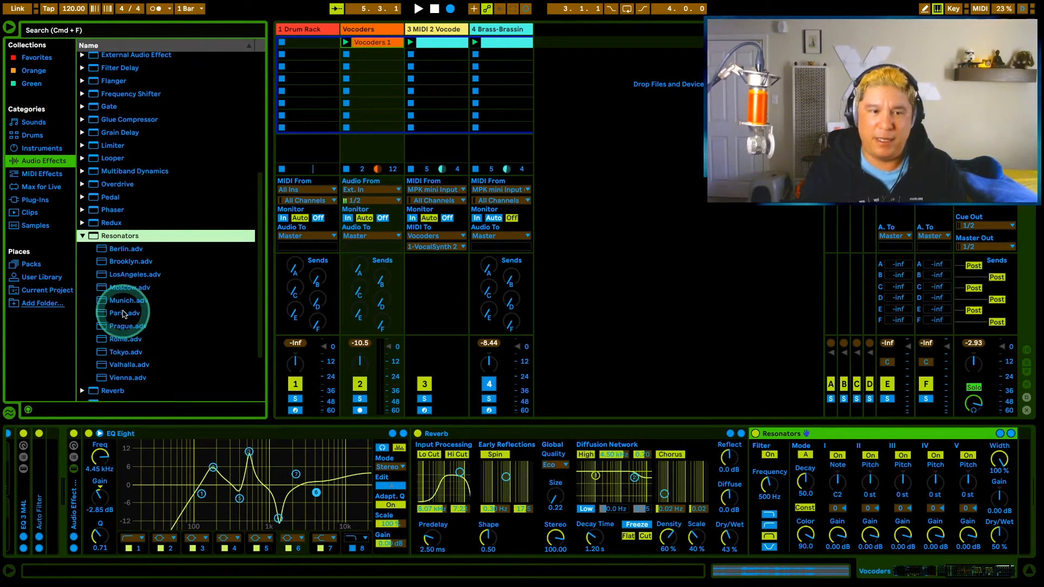
double_click(123, 313)
key("space")
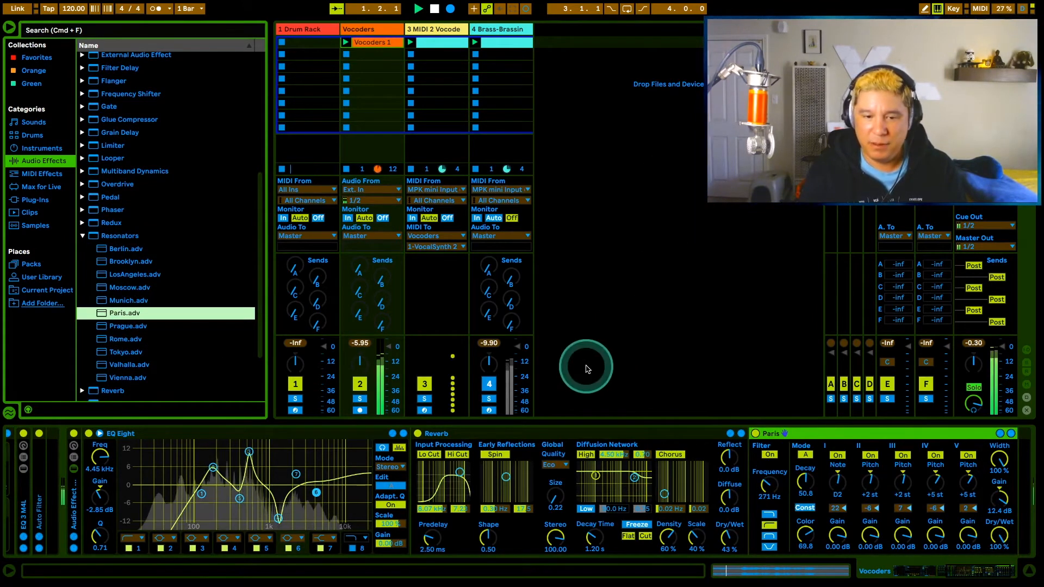
- Place Reverb after the Resonators device, and deactivate both EQ Eight and Reverb
left_click_drag(443, 434, 984, 438)
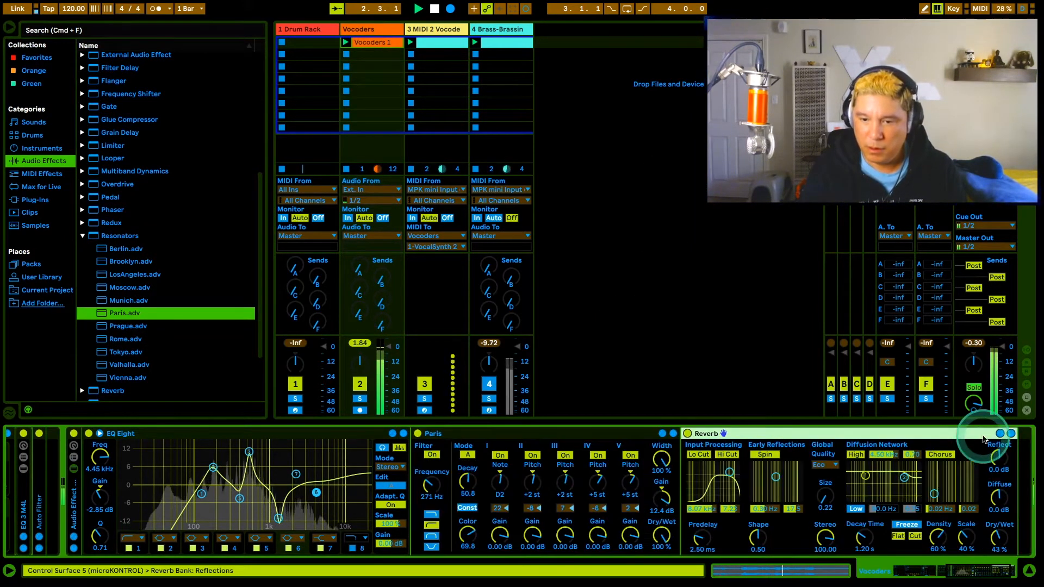
left_click(89, 434)
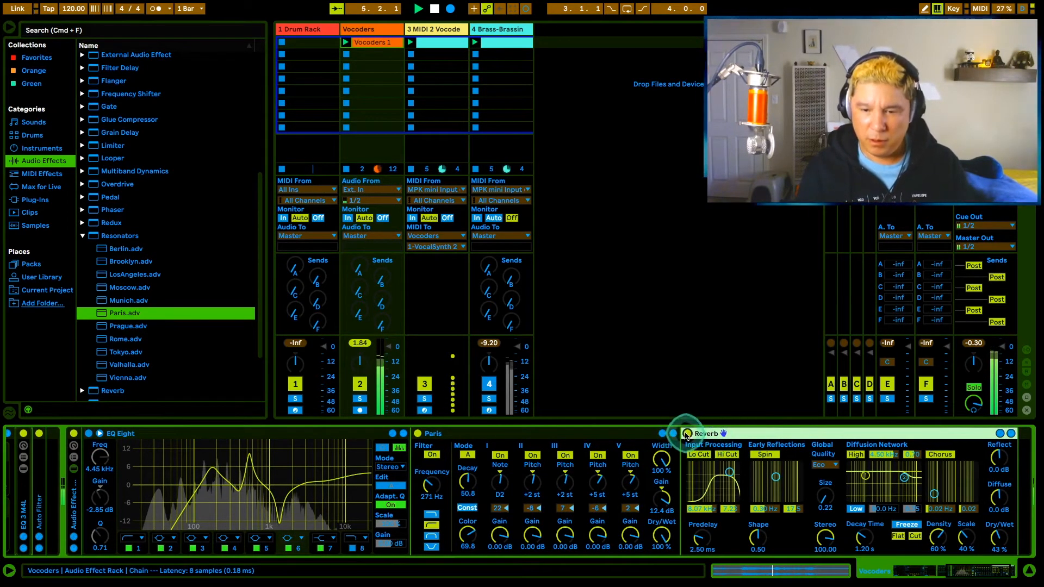
left_click(688, 434)
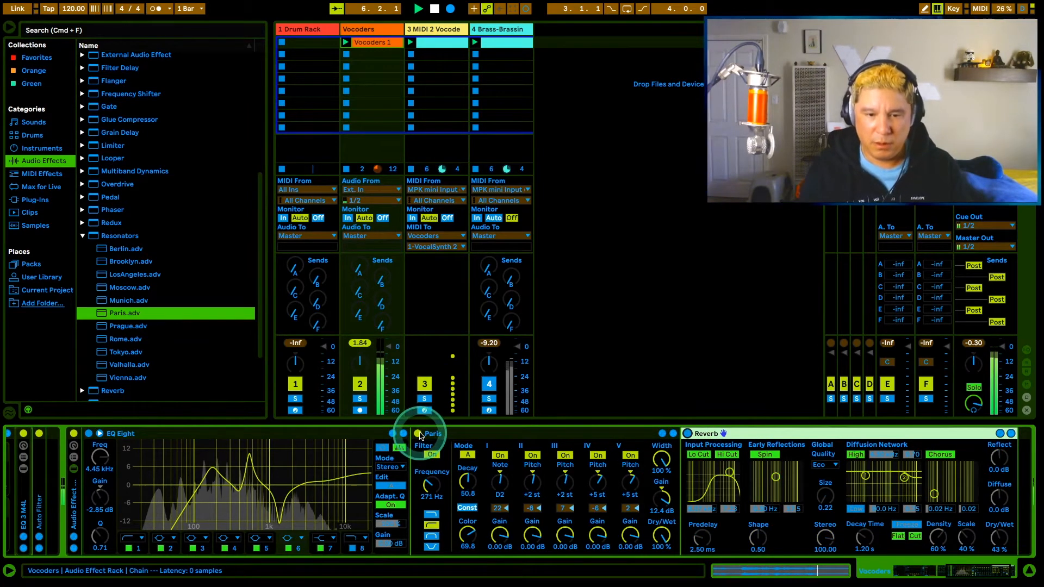
- Load the Moscow preset into Resonators and reactivate EQ Eight and Reverb
double_click(126, 287)
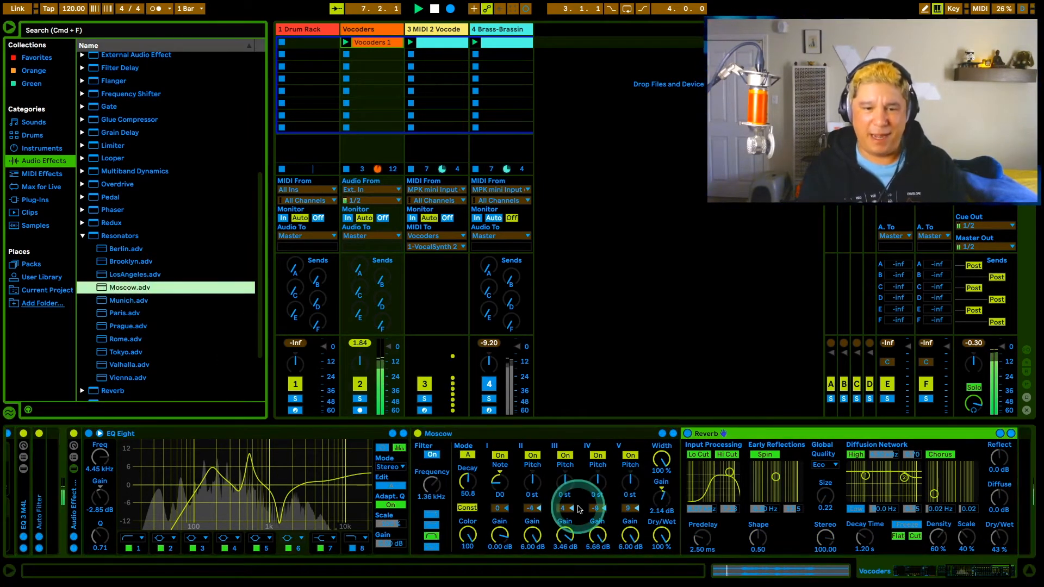
left_click(89, 435)
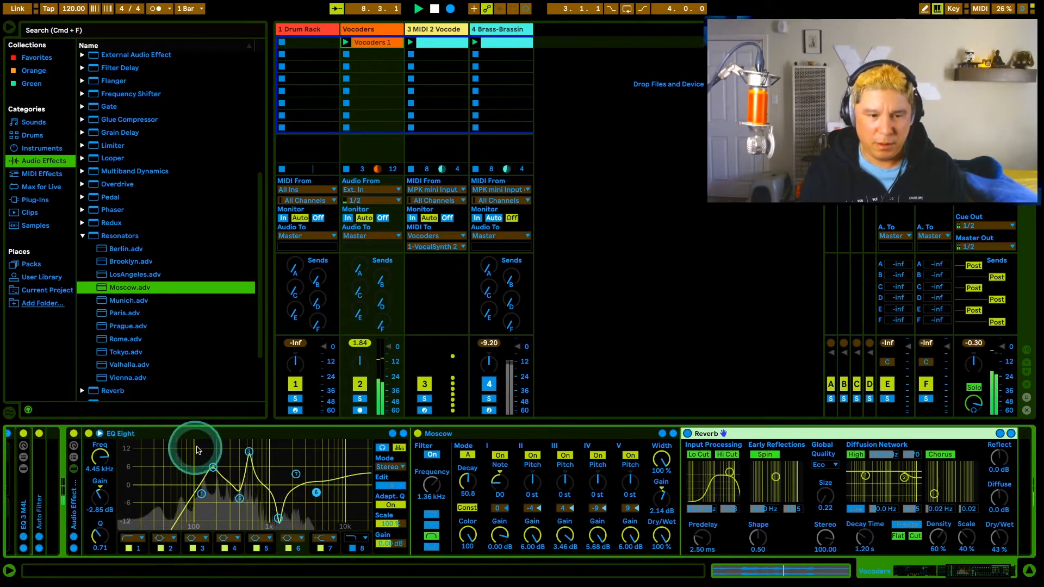
left_click(687, 434)
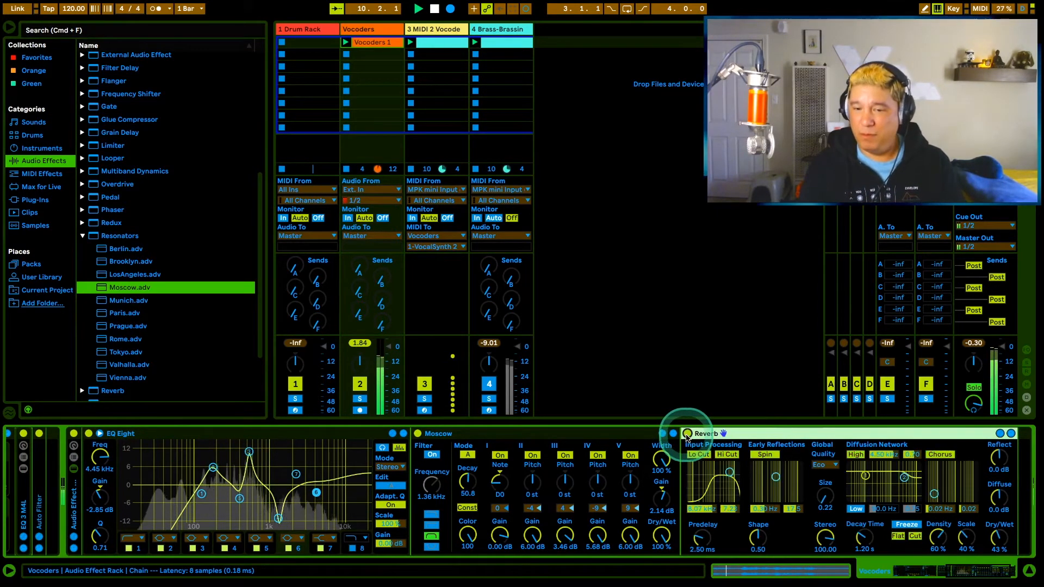
- Inspect the MIDI 2 Vocode track and the Brass track's instrument and clip, and return to the Vocoders track
left_click(418, 33)
left_click(498, 31)
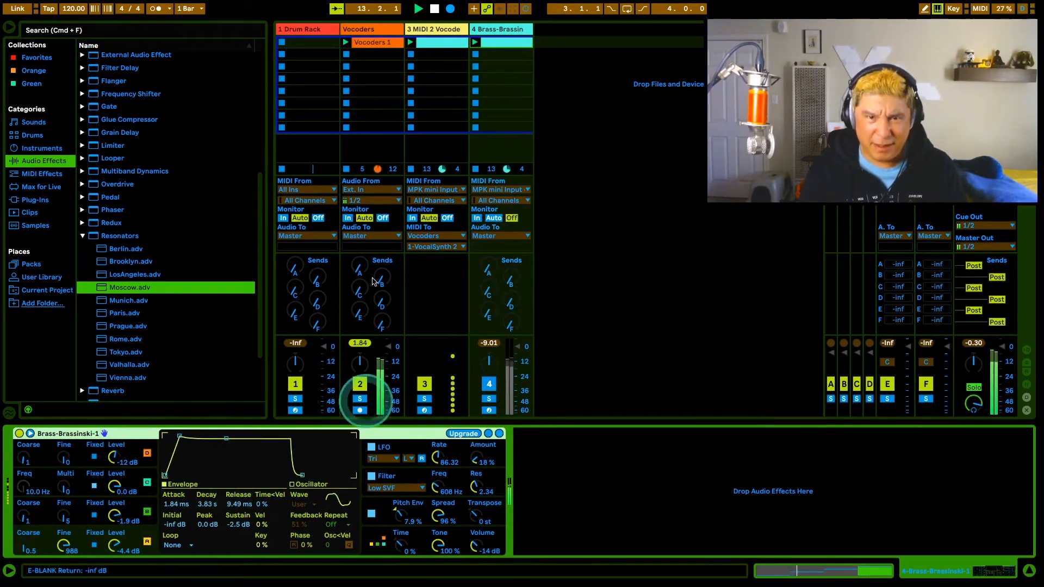
left_click(500, 43)
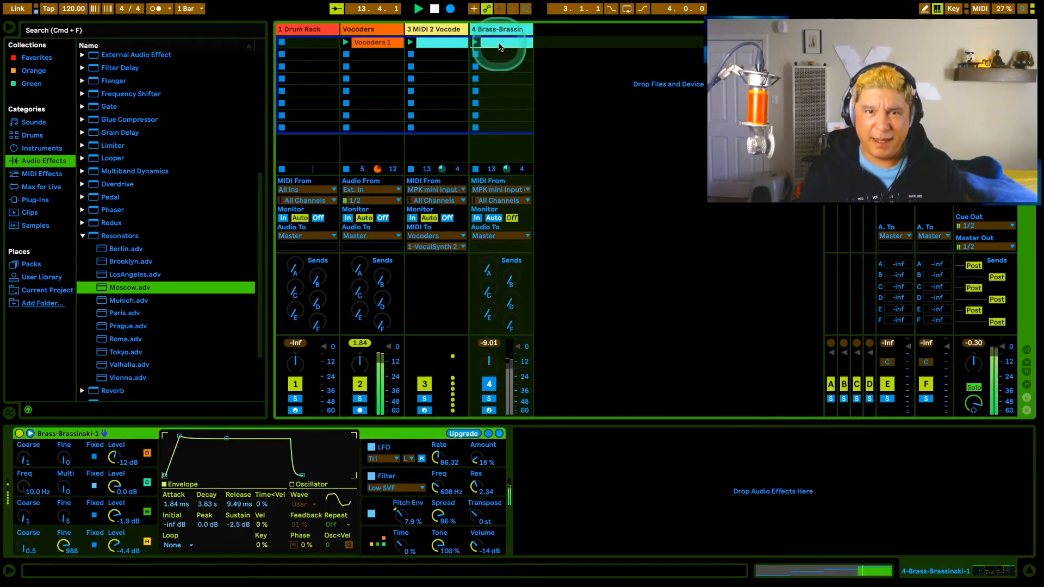
left_click(372, 31)
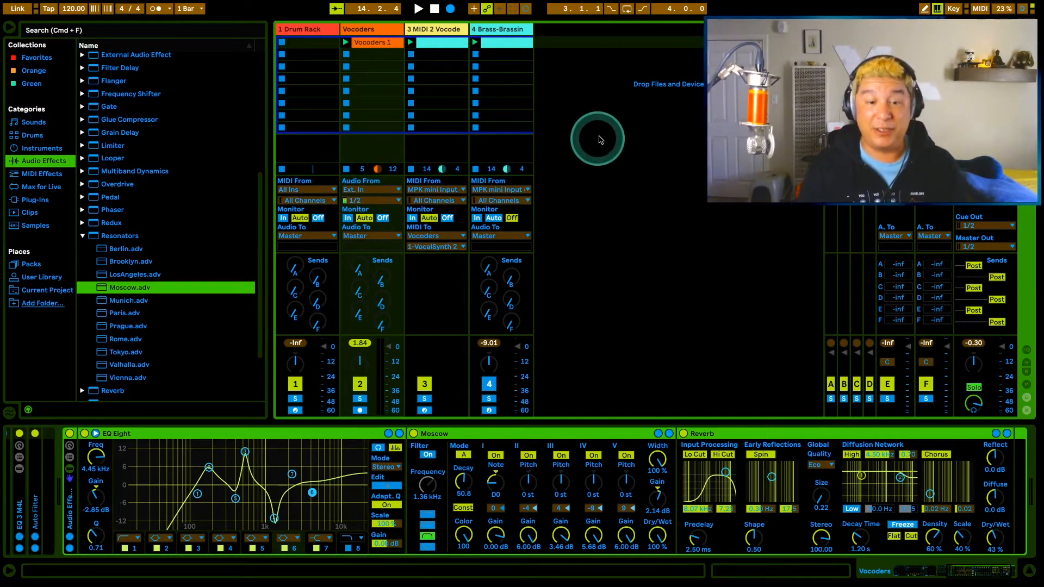
- Audition the Moscow effect chain, stop playback, and route the MIDI 2 Vocode track's MIDI output to 1-TAL-Vocoder-2
key("space")
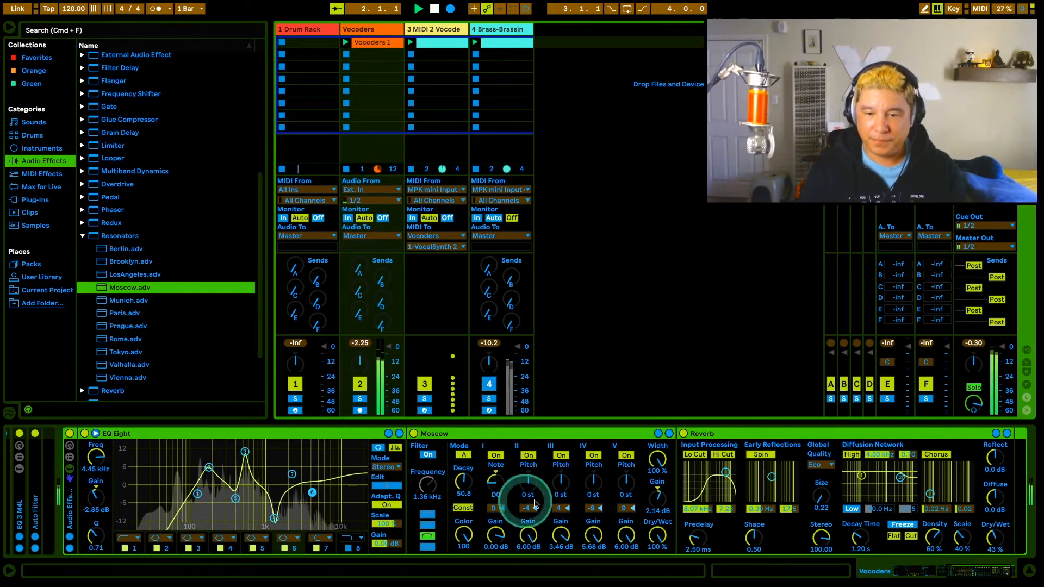
scroll(522, 497, "left", 10)
scroll(539, 503, "left", 5)
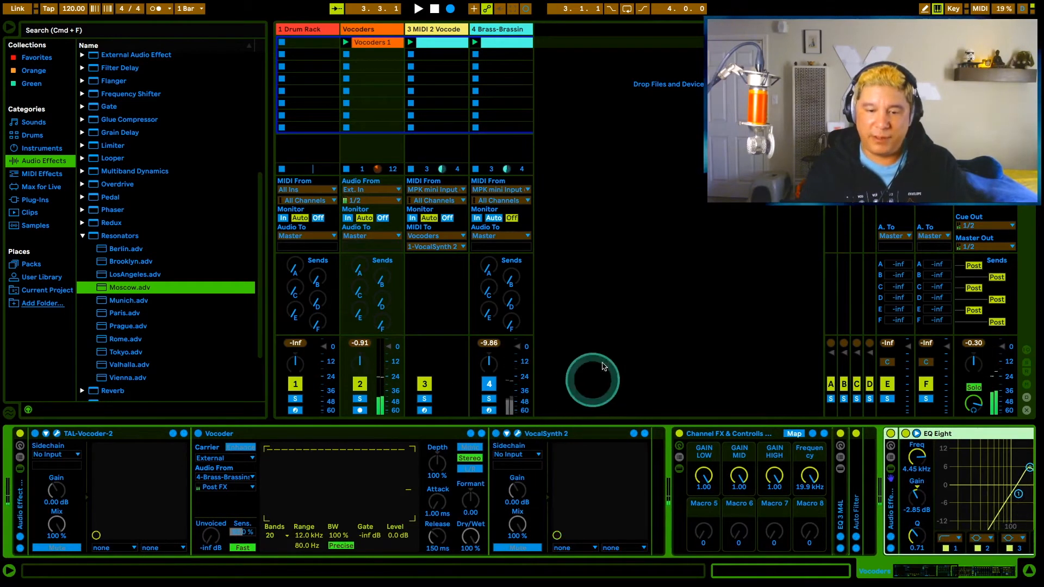
left_click(438, 247)
left_click(538, 257)
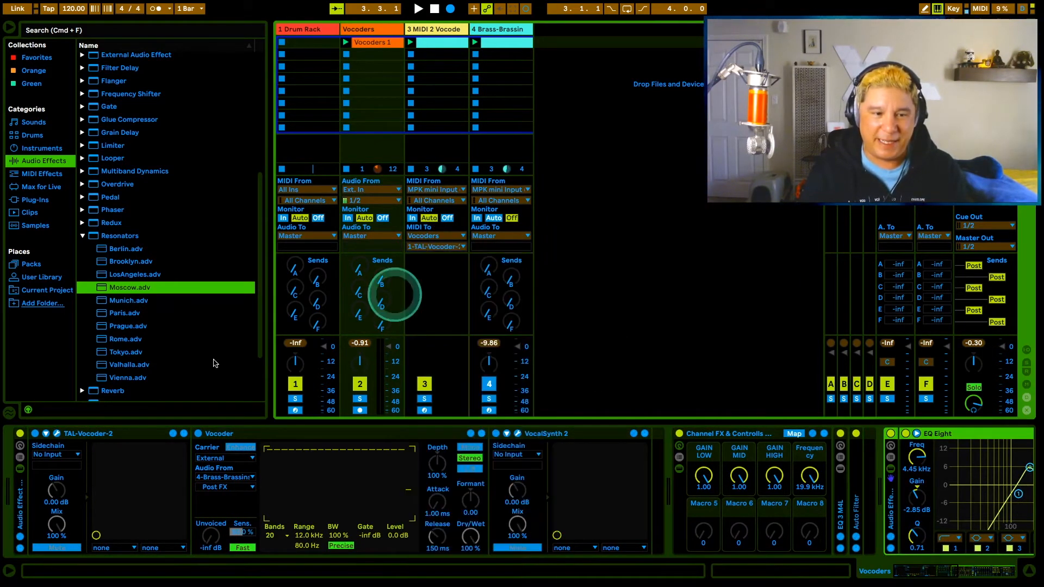
left_click(58, 435)
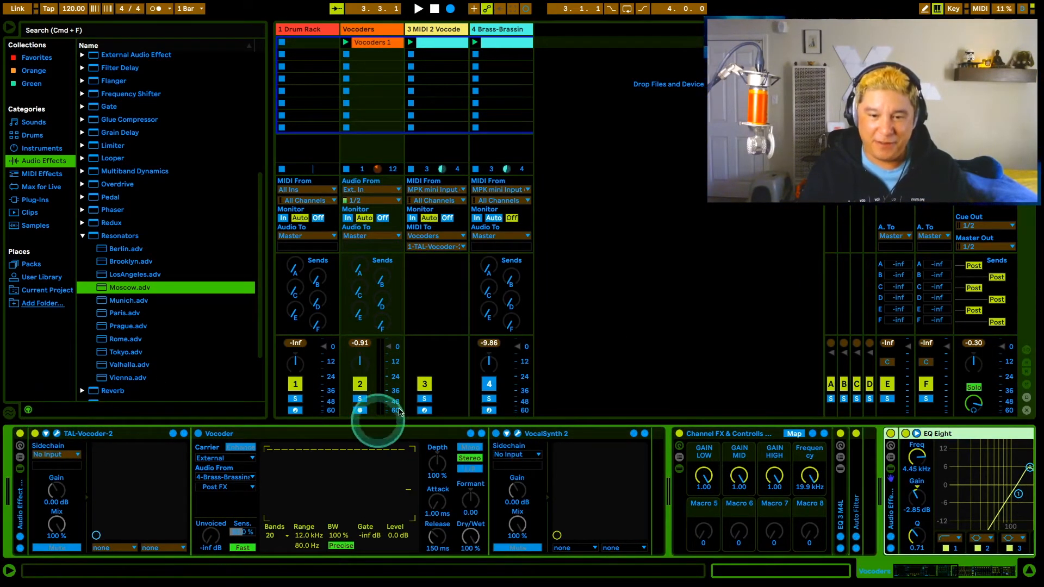
- During playback, lower the frequency of EQ Eight's low cut and set band 2 to about 135 Hz and -3.84 dB
key("space")
scroll(800, 513, "right", 14)
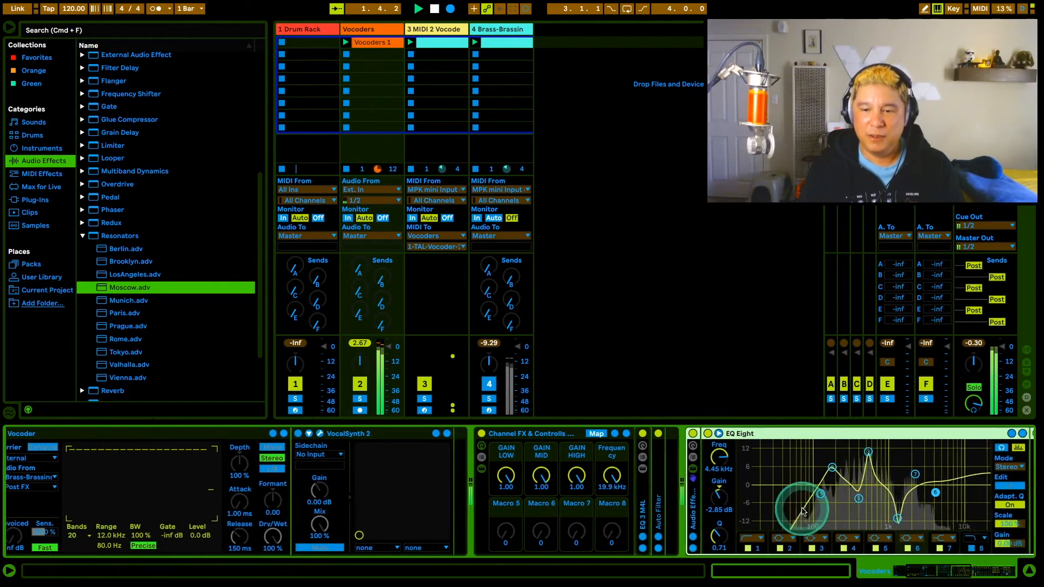
scroll(646, 508, "right", 2)
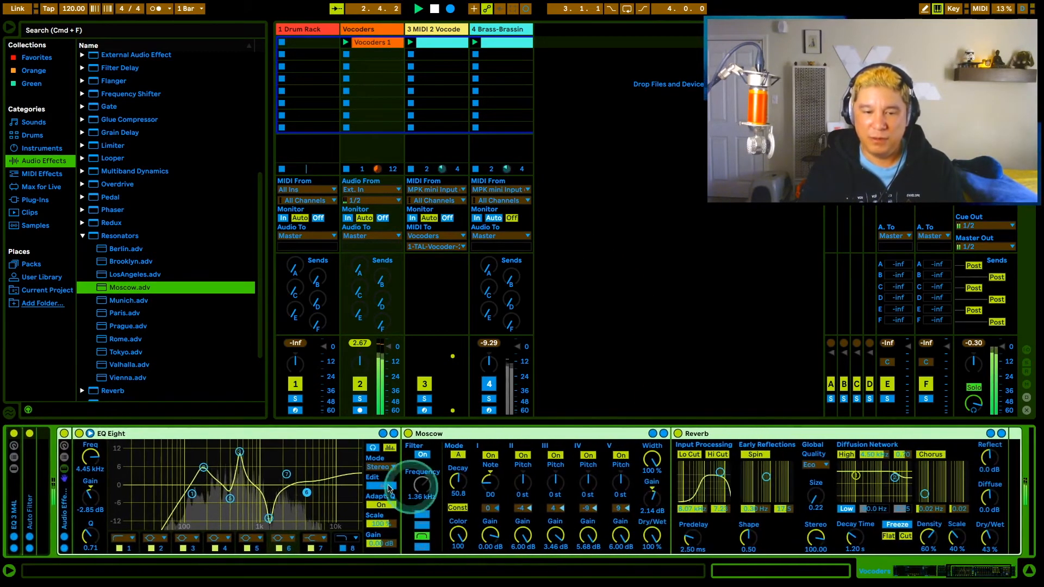
left_click_drag(197, 494, 183, 493)
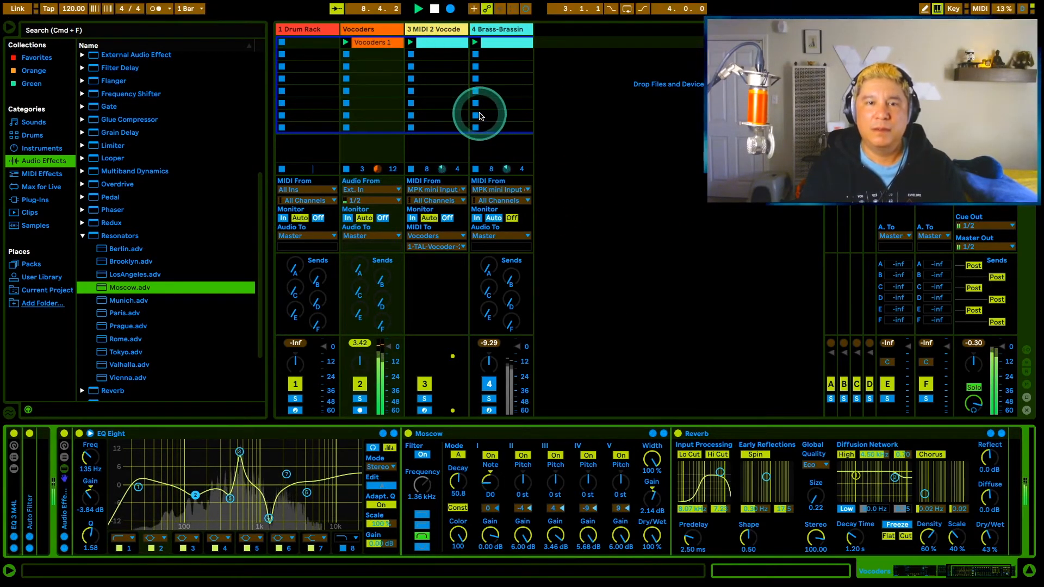
- Stop the playback of the vocoder and brass clips
left_click(434, 9)
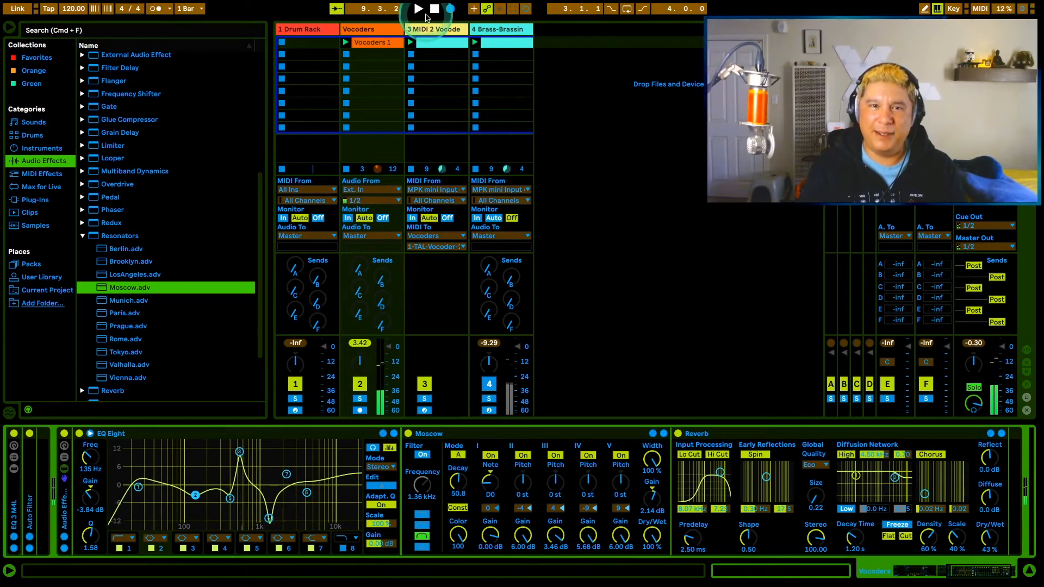
left_click(690, 312)
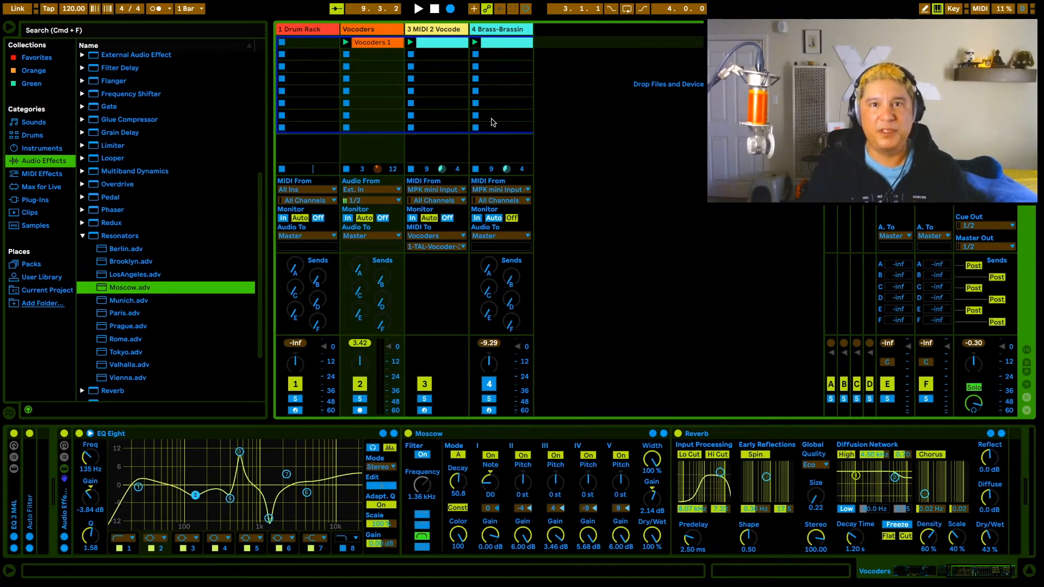
left_click(381, 42)
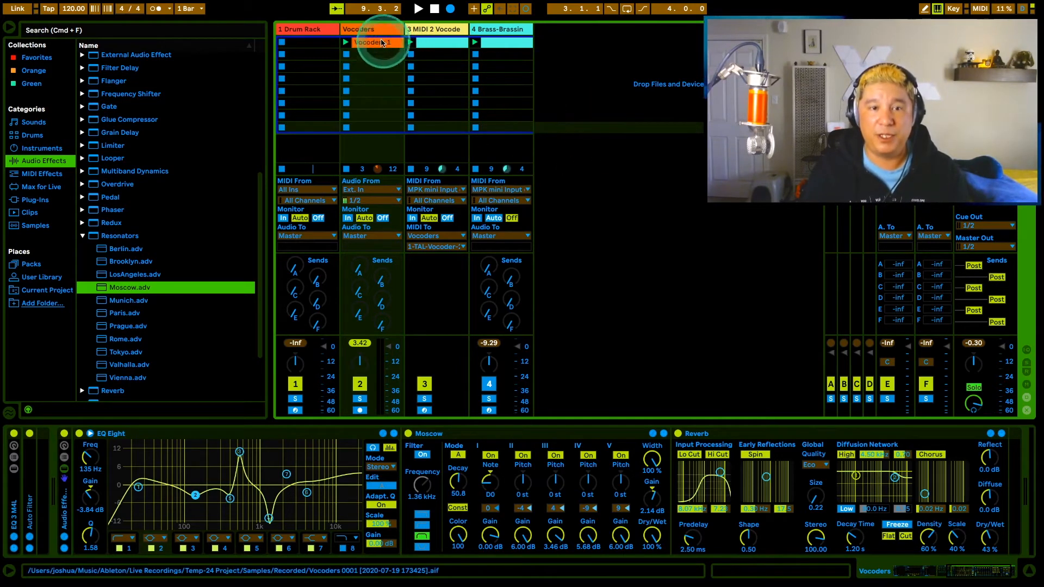
left_click(429, 53)
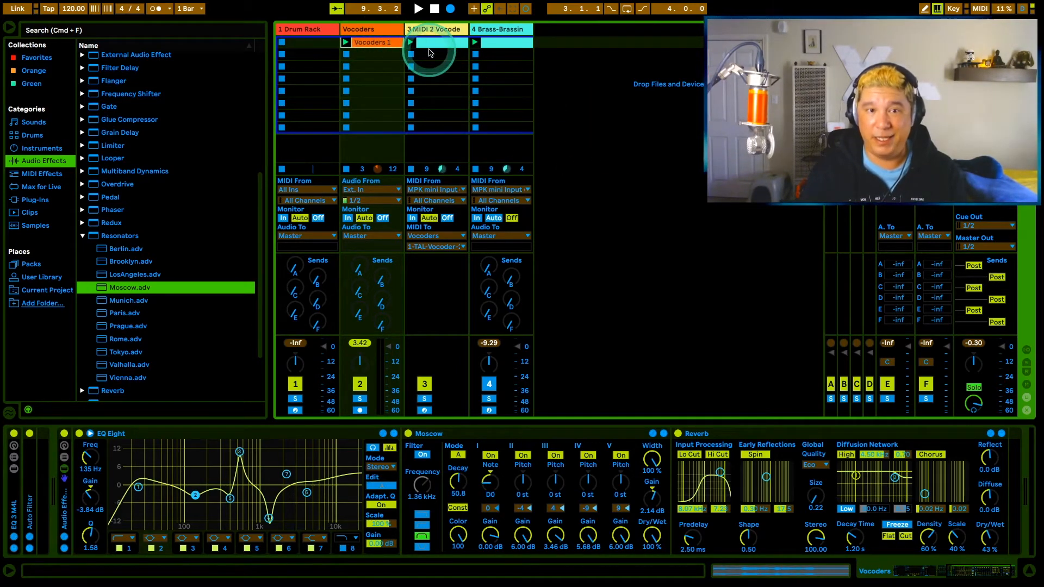
left_click(607, 77)
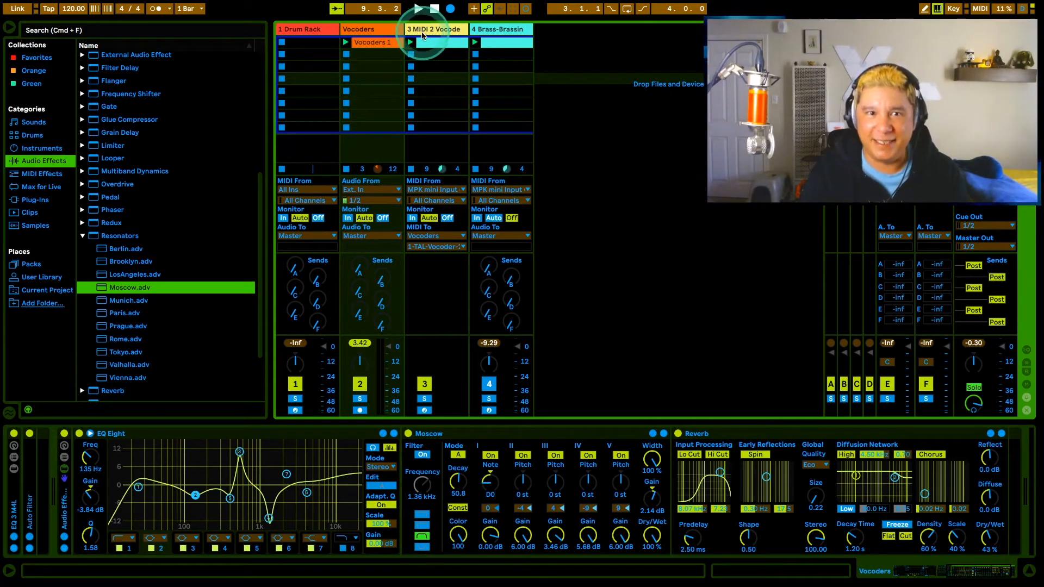
left_click(594, 115)
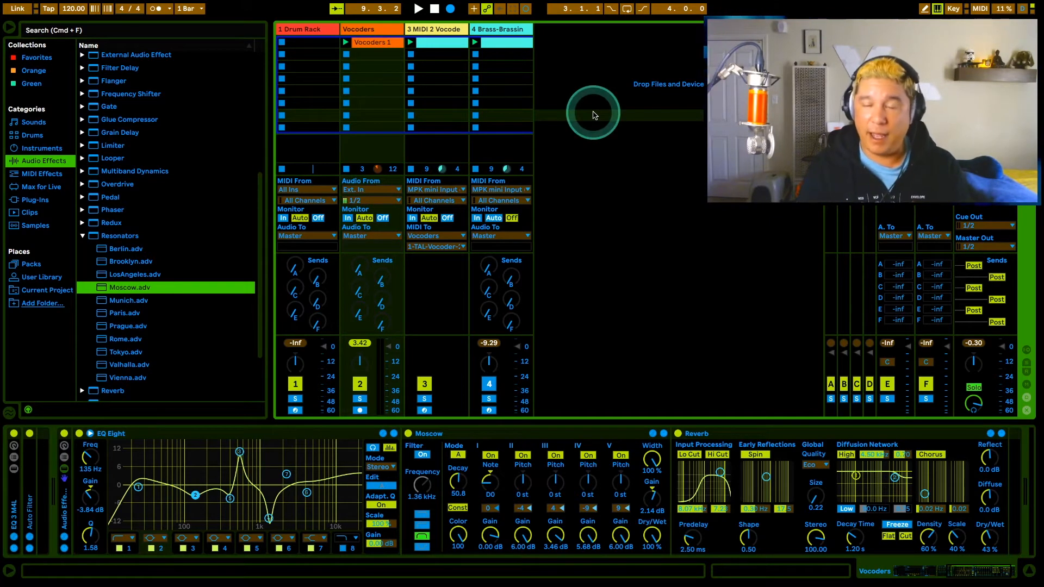
- Switch to TextEdit, bringing forward the untitled document with the spoken sample text
key("super+Tab")
key("super+Tab")
key("super+Tab")
key("super+Tab")
key("super+Tab")
key("super+Tab")
key("super+Tab")
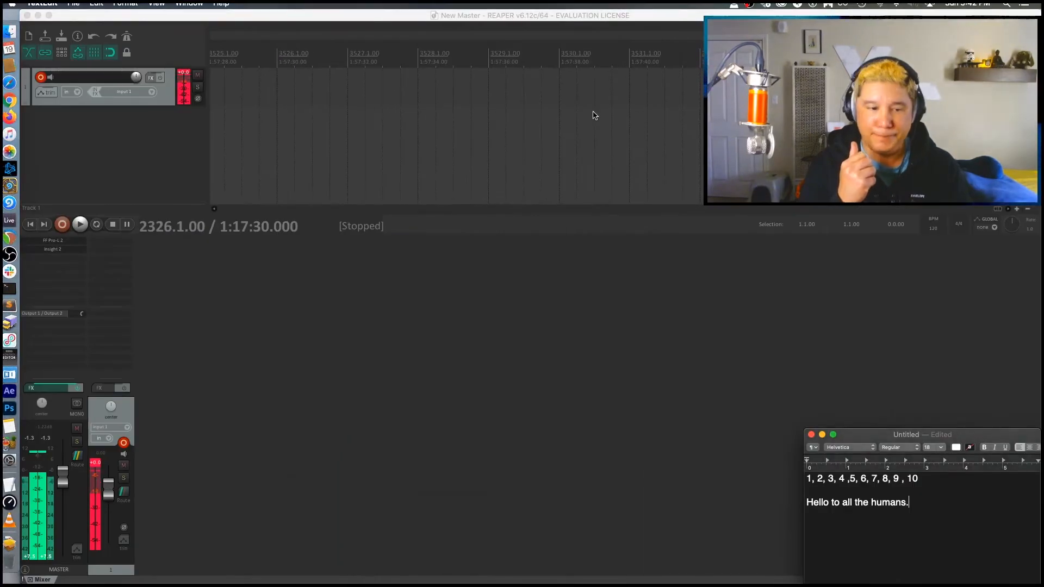
- Switch to System Preferences and bring up the Accessibility Speech settings
key("super+Tab")
key("super+Tab")
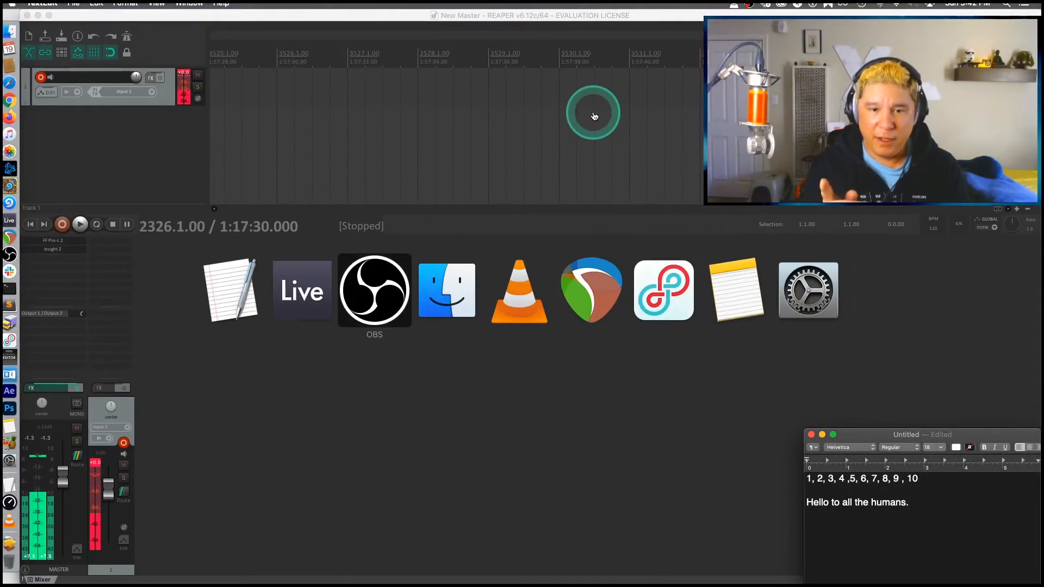
key("super+Tab")
key("super+Tab")
key("super+Tab")
key("super+Tab")
key("super+Tab")
key("super+Tab")
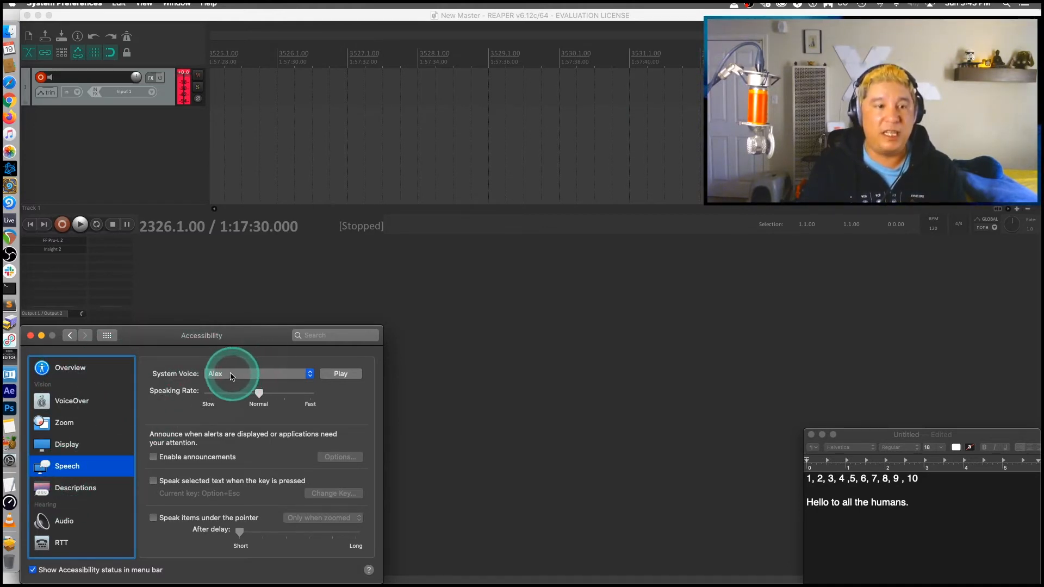
- Replace all the text in the TextEdit document with "Hello Youtube" and have it spoken aloud
left_click(892, 525)
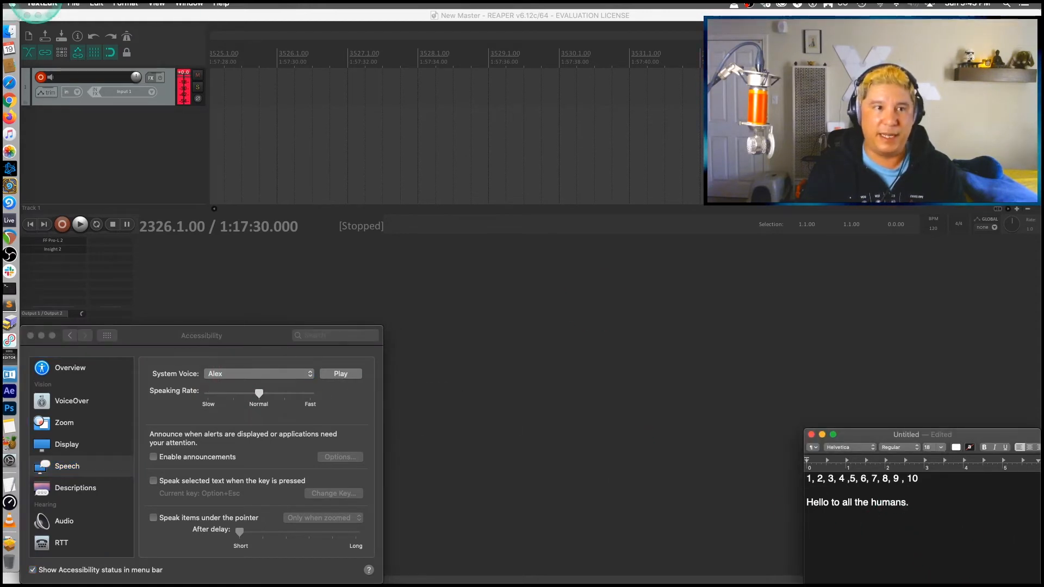
key("super+a")
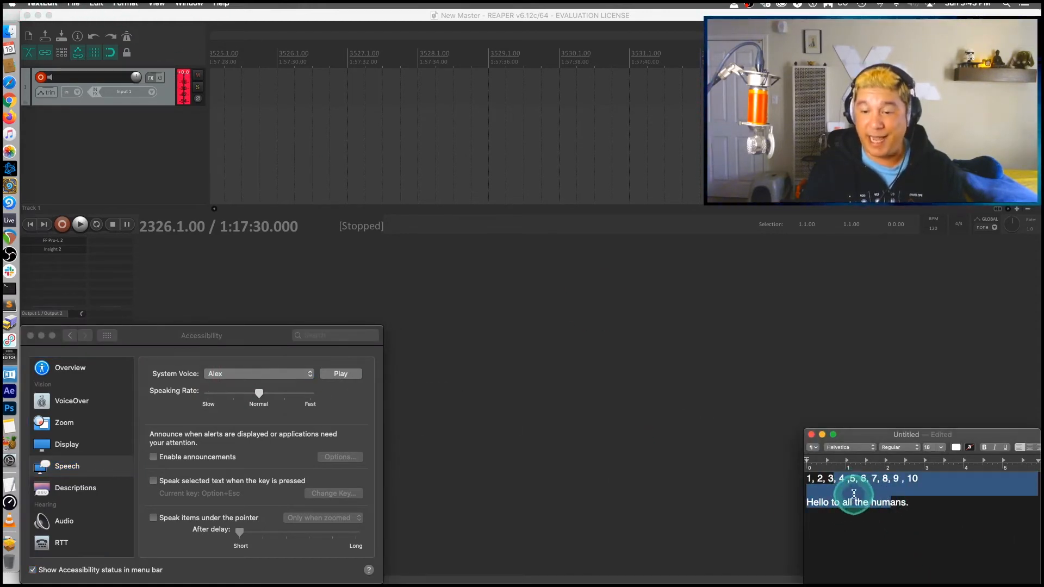
key("BackSpace")
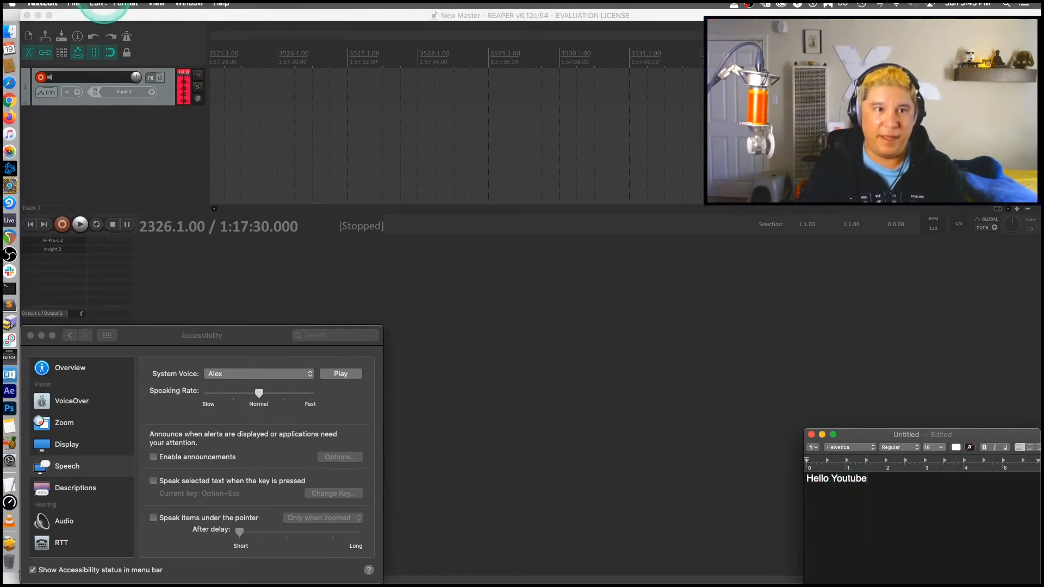
left_click(97, 4)
mouse_move(188, 200)
left_click(258, 201)
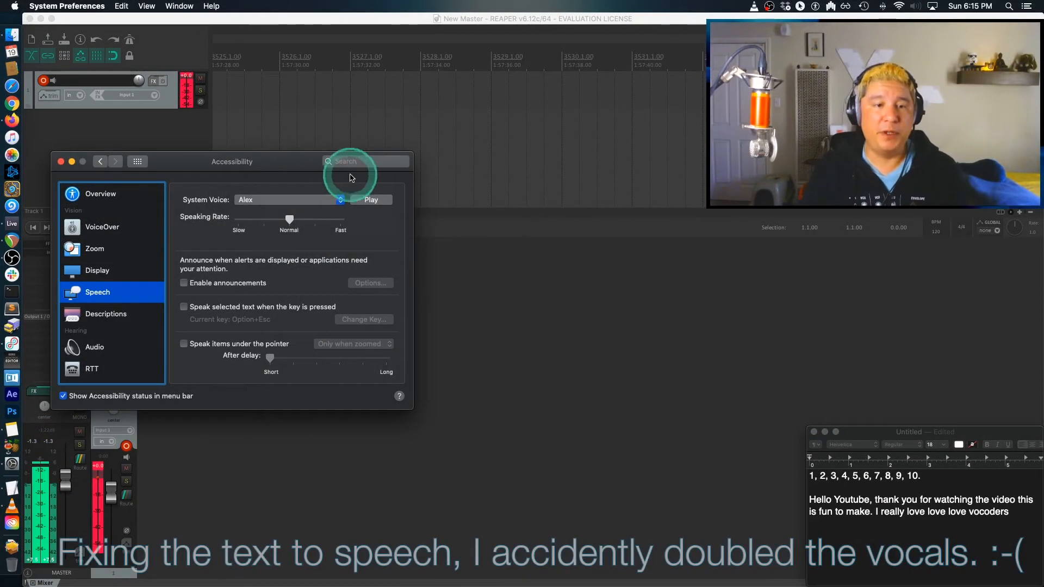
- Preview the Alex system voice, and add and download the French (Canada) female voice Amelie from the list of customizable voices
left_click(375, 201)
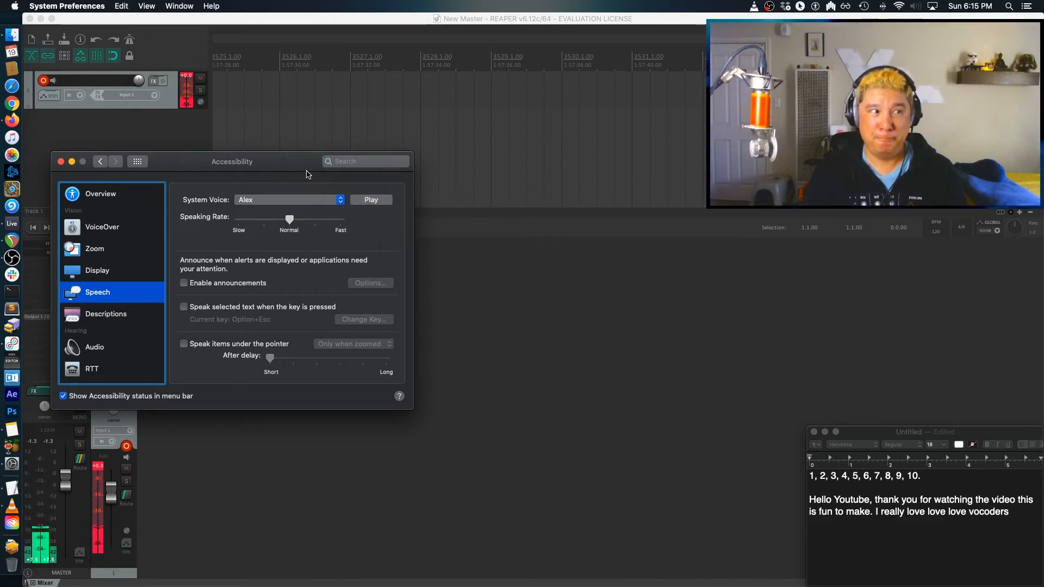
left_click(280, 199)
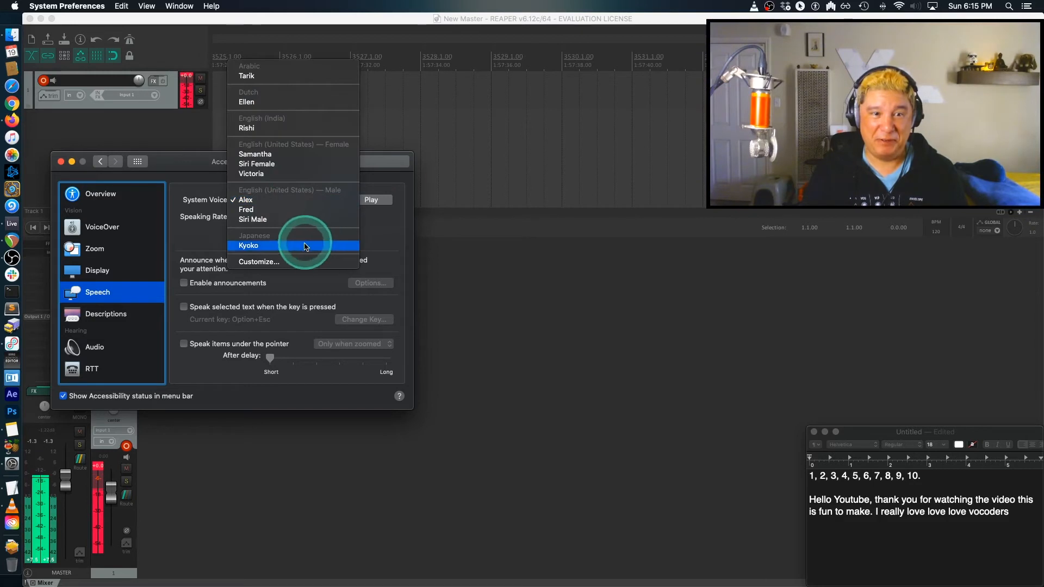
left_click(292, 263)
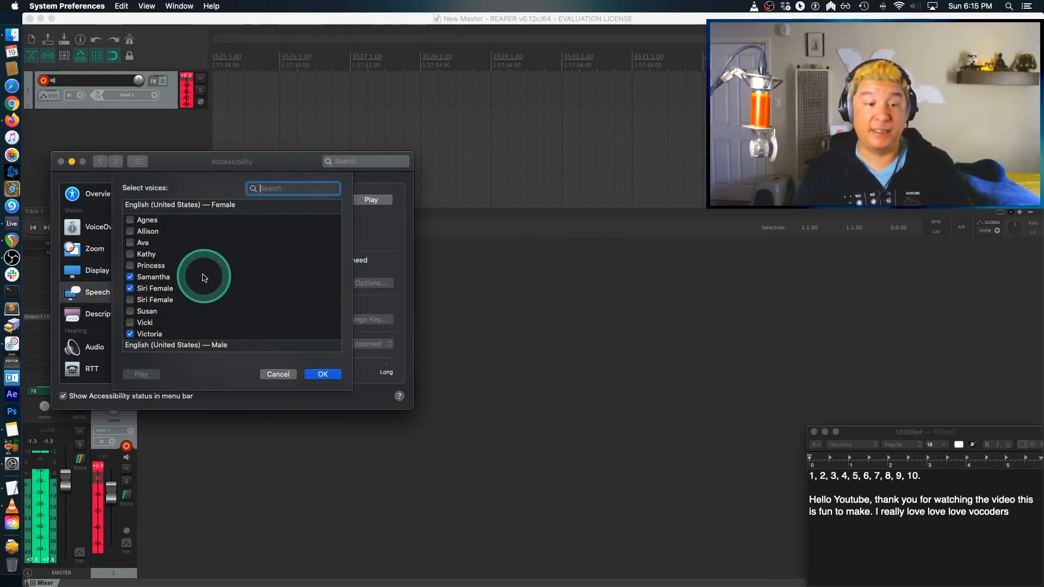
scroll(158, 233, "down", 10)
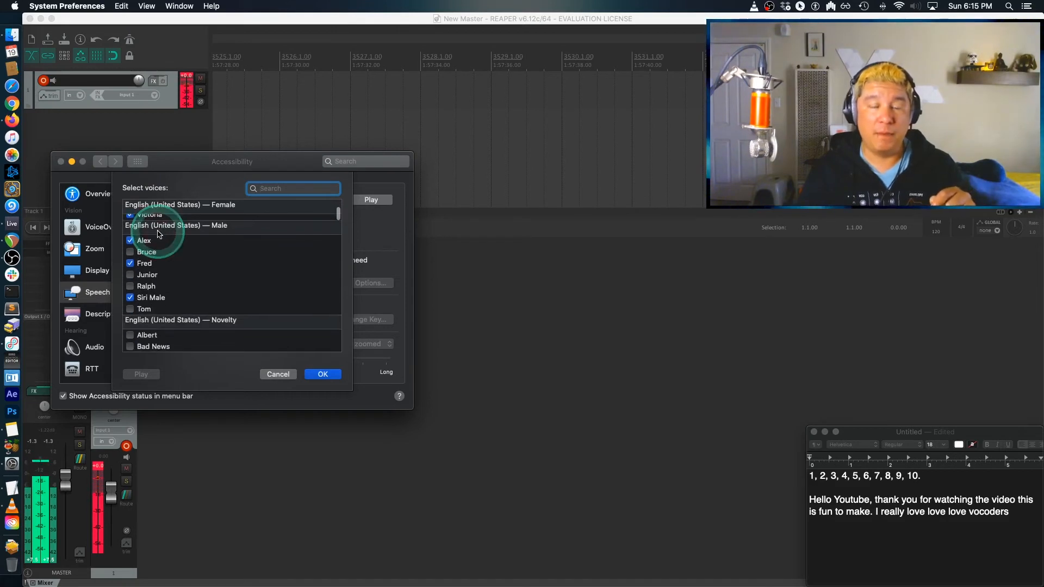
scroll(157, 234, "down", 15)
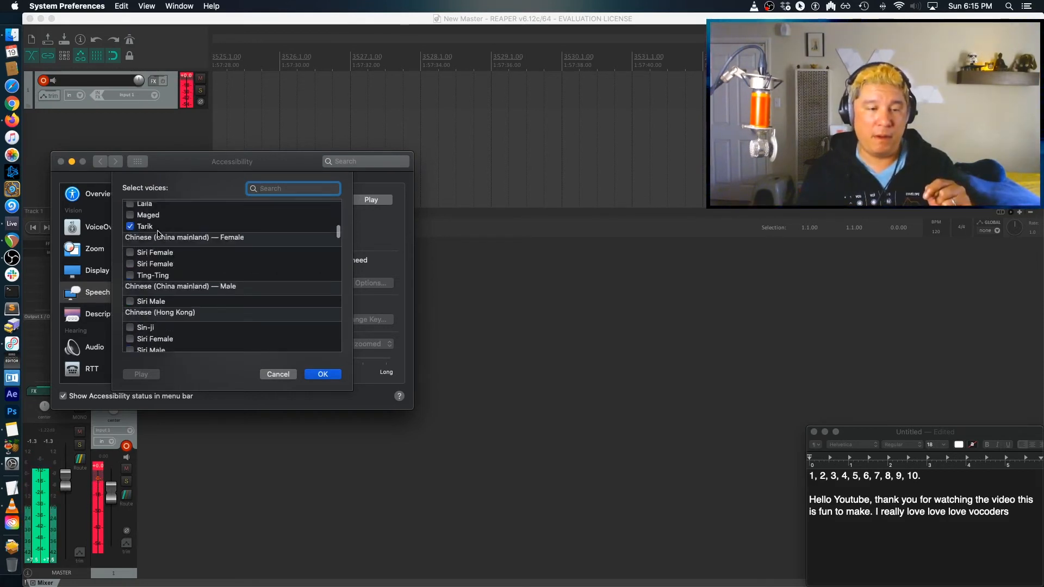
scroll(157, 233, "up", 3)
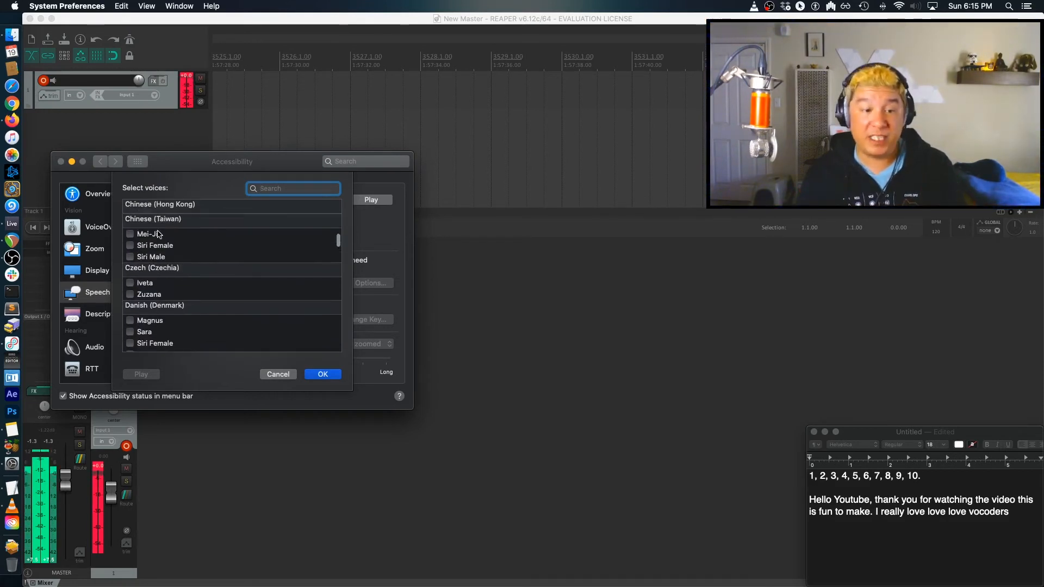
scroll(157, 234, "down", 5)
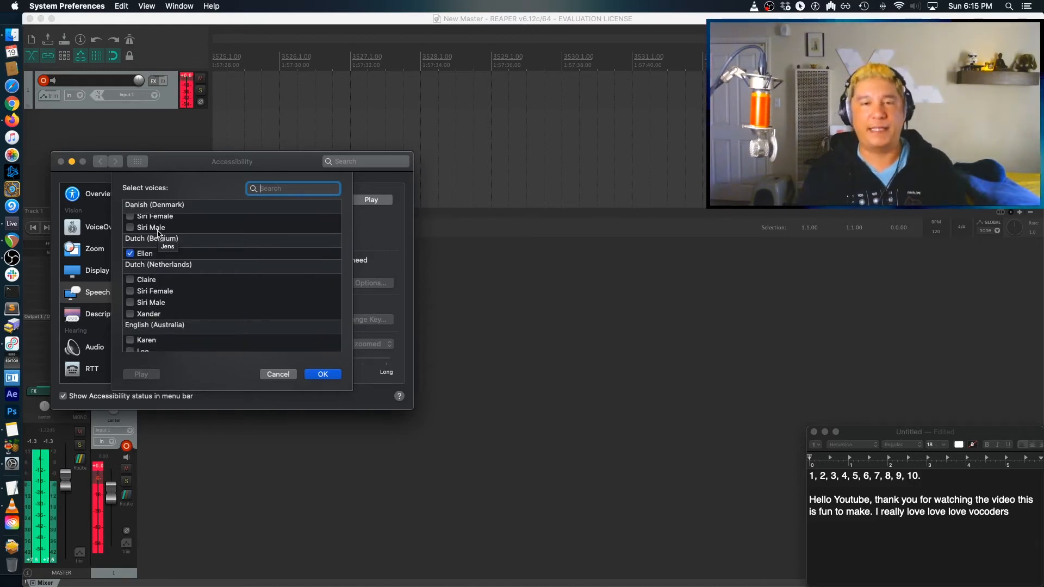
scroll(159, 233, "down", 5)
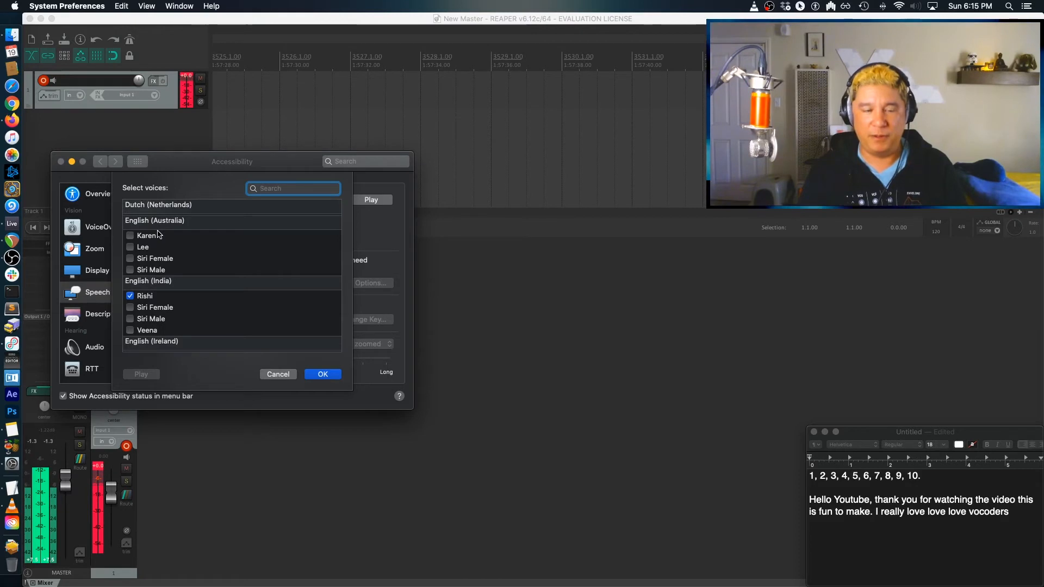
scroll(158, 234, "down", 5)
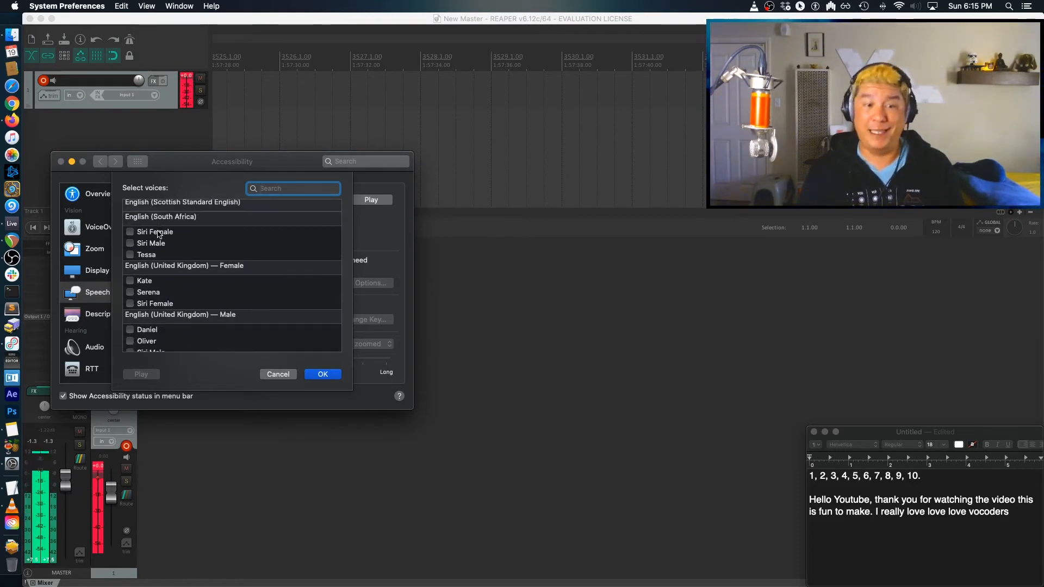
scroll(158, 234, "down", 5)
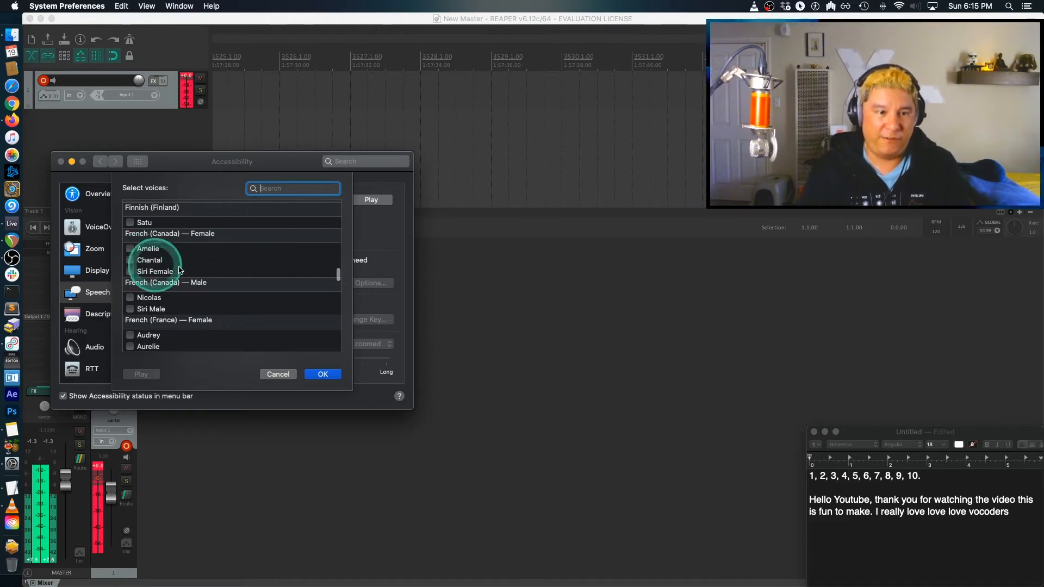
left_click(130, 248)
left_click(138, 375)
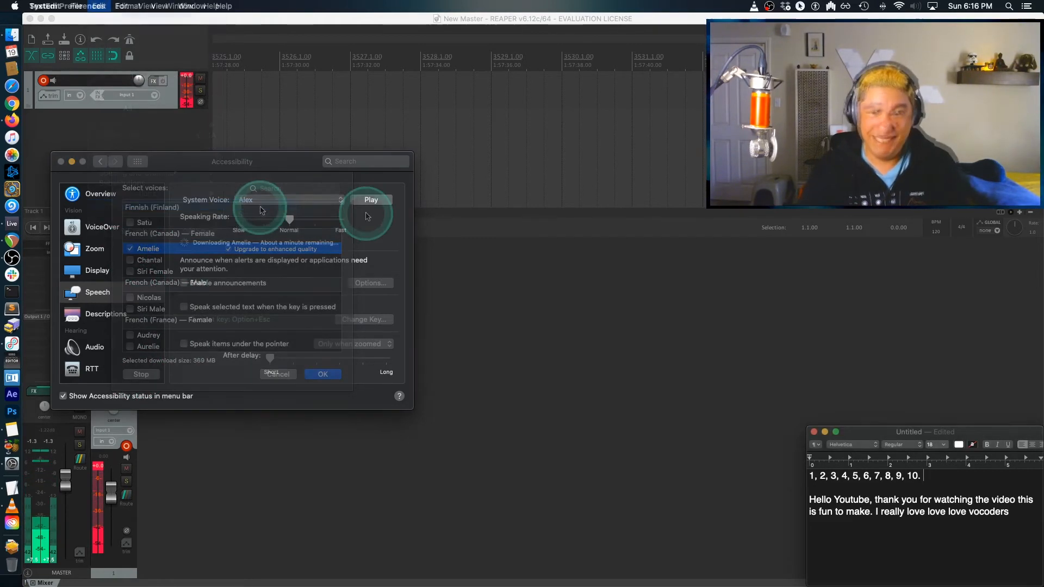
- Return to the TextEdit document and have its text read aloud with the Alex voice
left_click(237, 161)
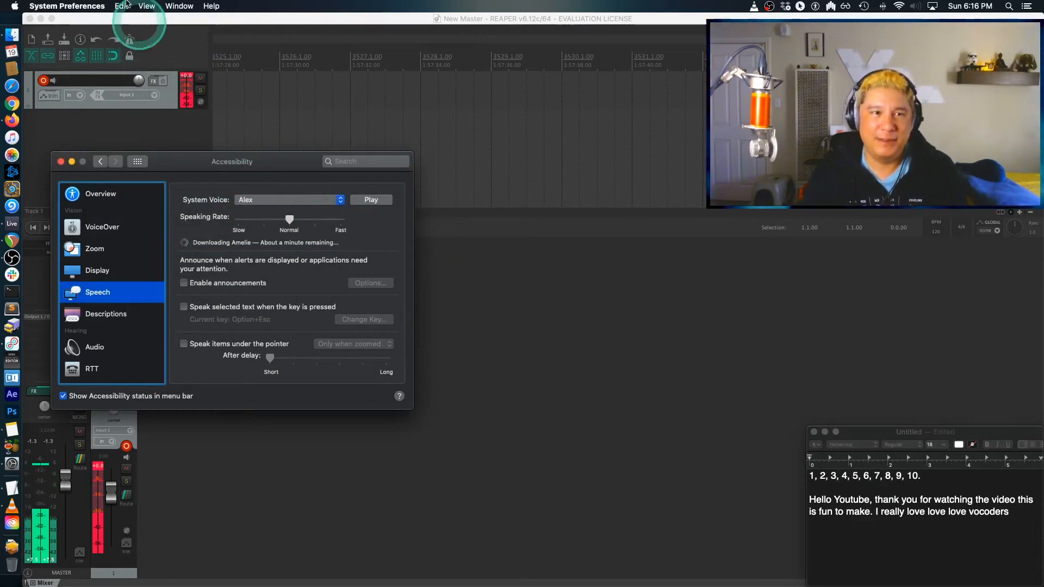
left_click(147, 6)
left_click(921, 571)
left_click(909, 566)
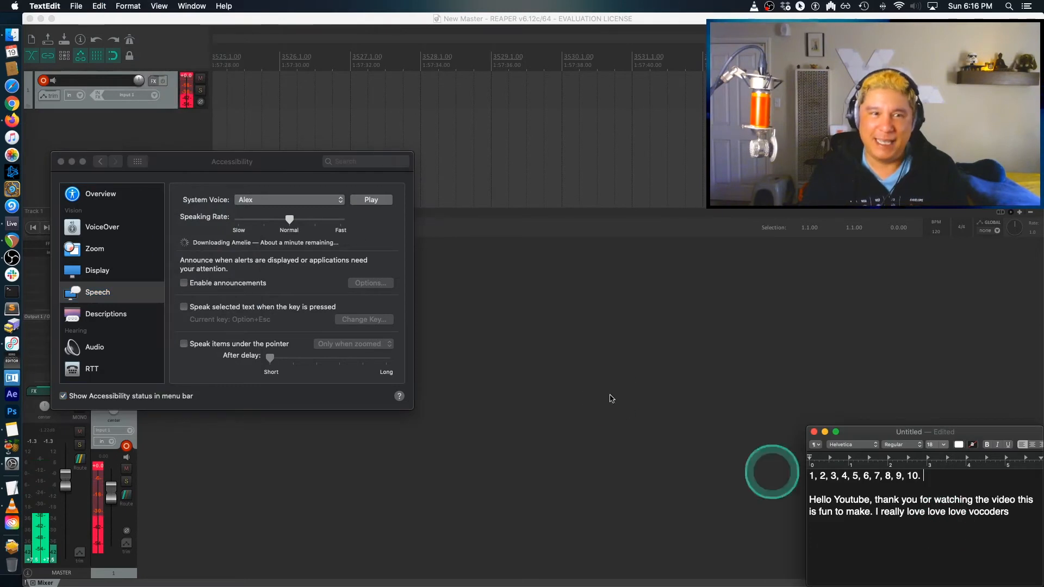
left_click(99, 6)
mouse_move(168, 204)
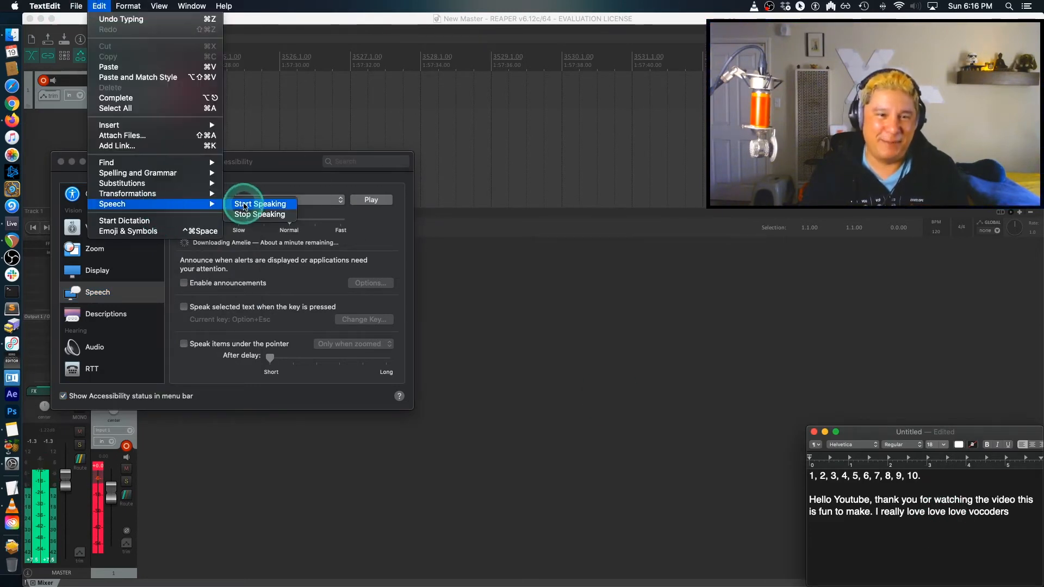
left_click(256, 201)
- Set the system voice to Amelie in the Accessibility Speech settings and preview it
left_click(263, 166)
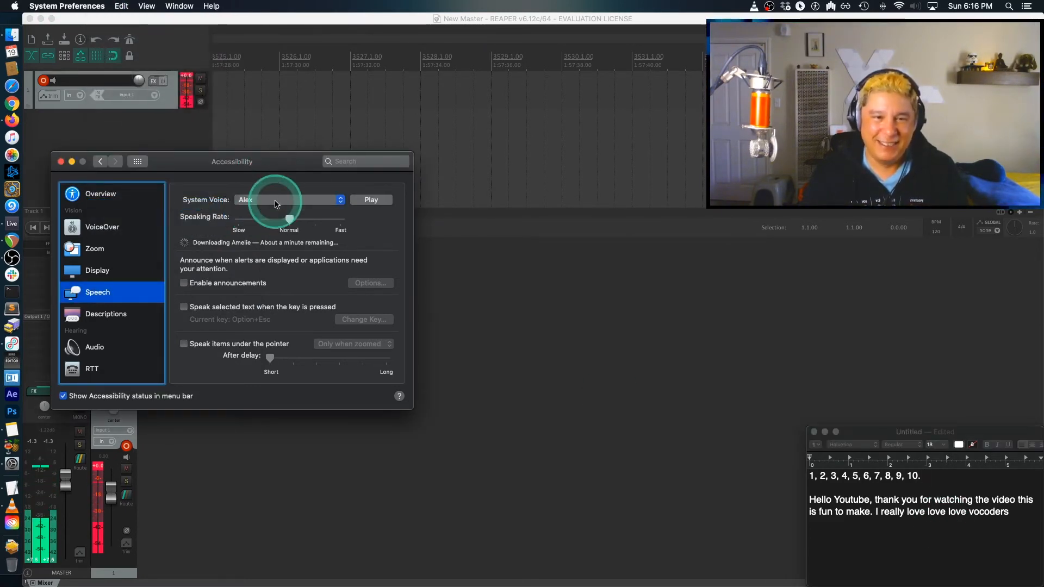
left_click(274, 201)
left_click(294, 245)
left_click(372, 199)
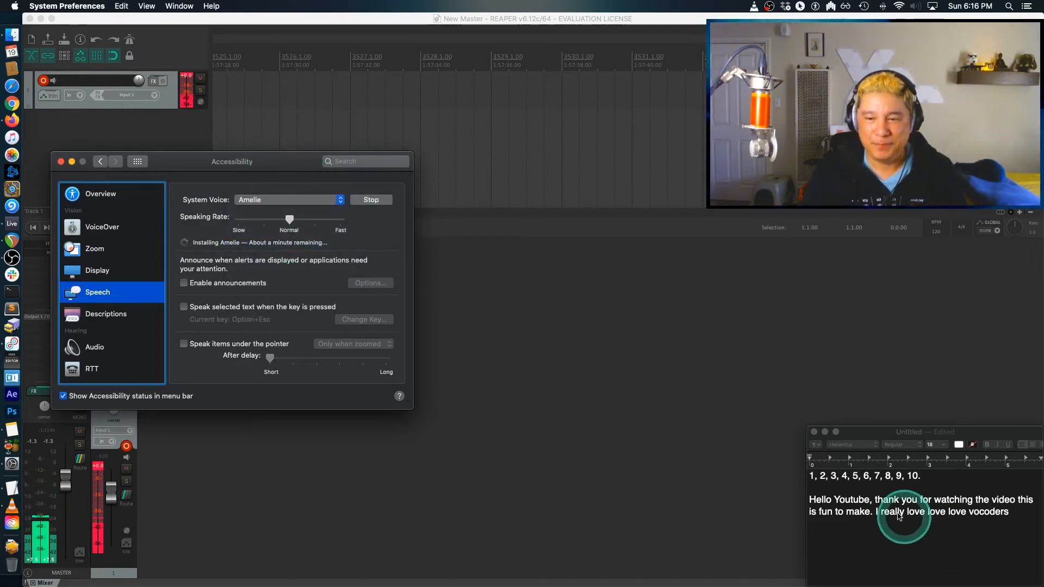
- Have the counting and greeting text in TextEdit spoken aloud with the Amelie voice
left_click(876, 516)
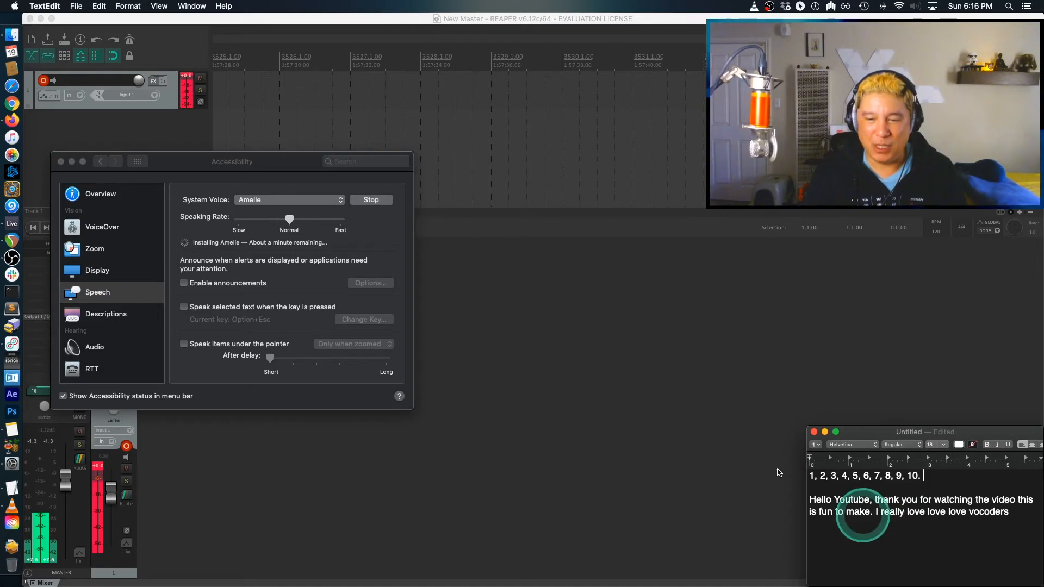
left_click(103, 5)
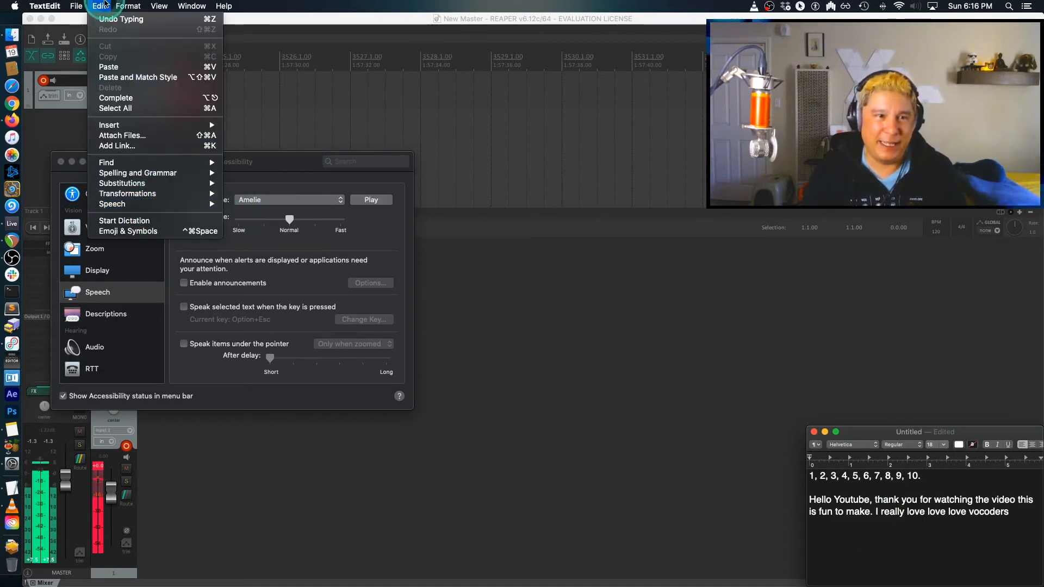
mouse_move(210, 203)
left_click(242, 205)
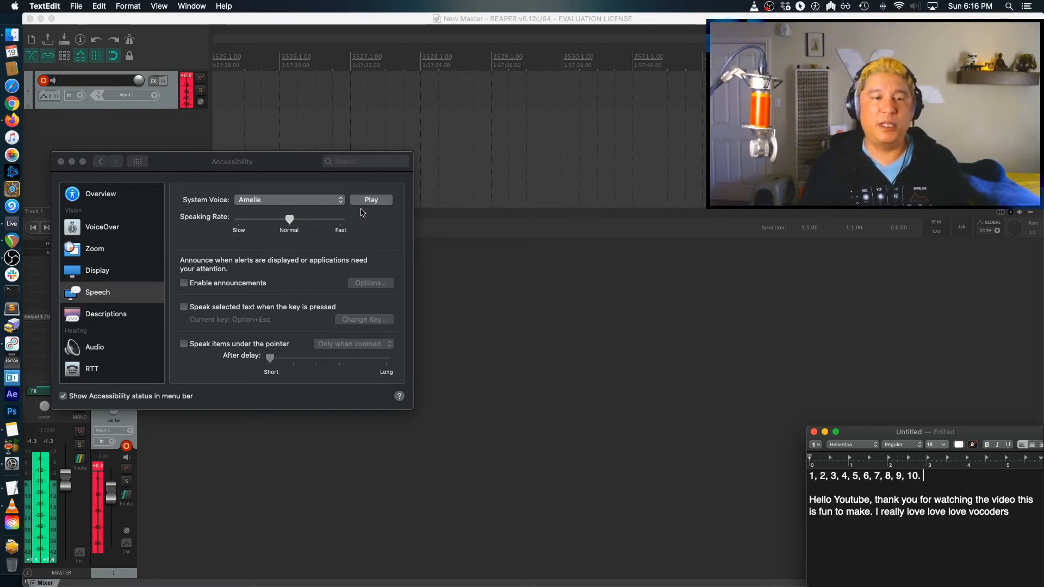
- Examine the customizable system voices by language, from English (United States) down to Dutch and English (Australia), and close the list
left_click(318, 237)
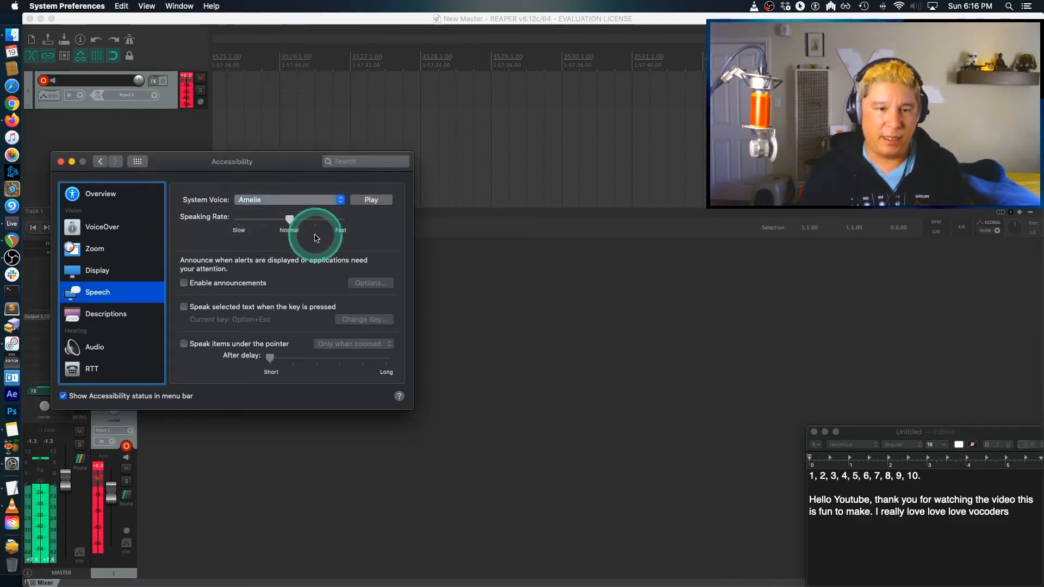
left_click(292, 200)
left_click(282, 235)
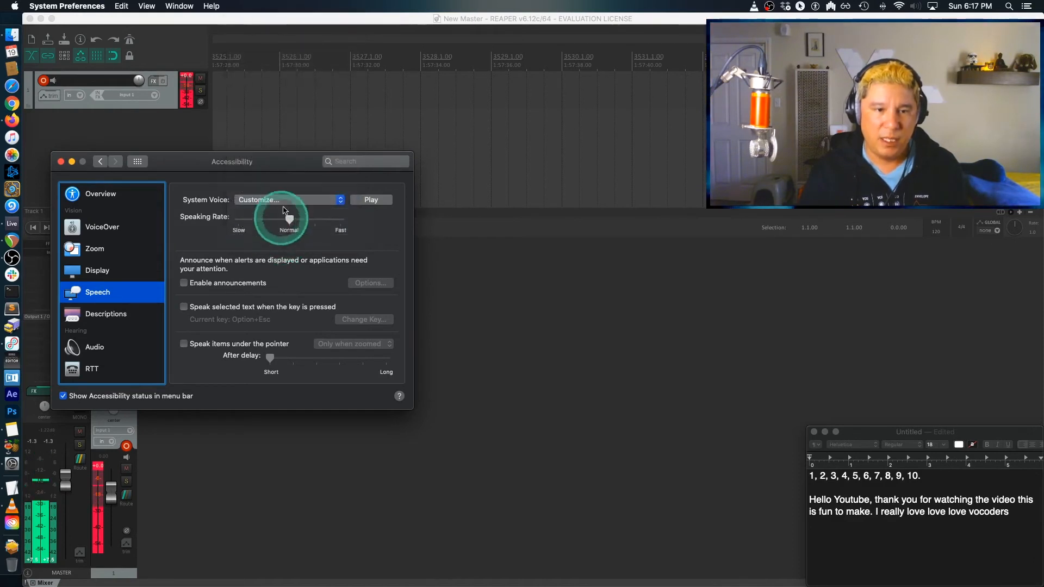
scroll(217, 250, "down", 10)
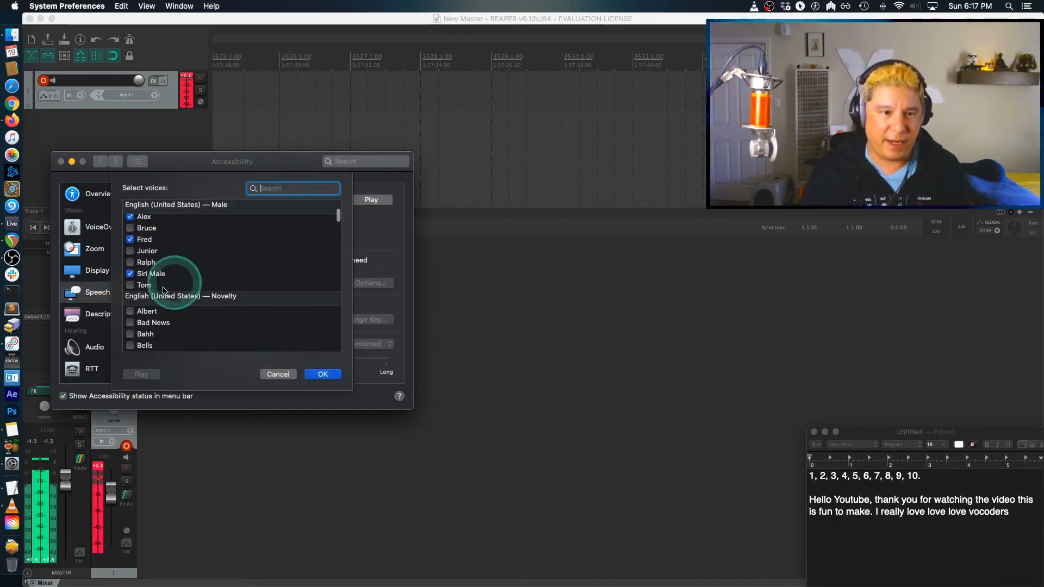
scroll(197, 278, "down", 10)
scroll(199, 267, "down", 5)
scroll(205, 275, "up", 3)
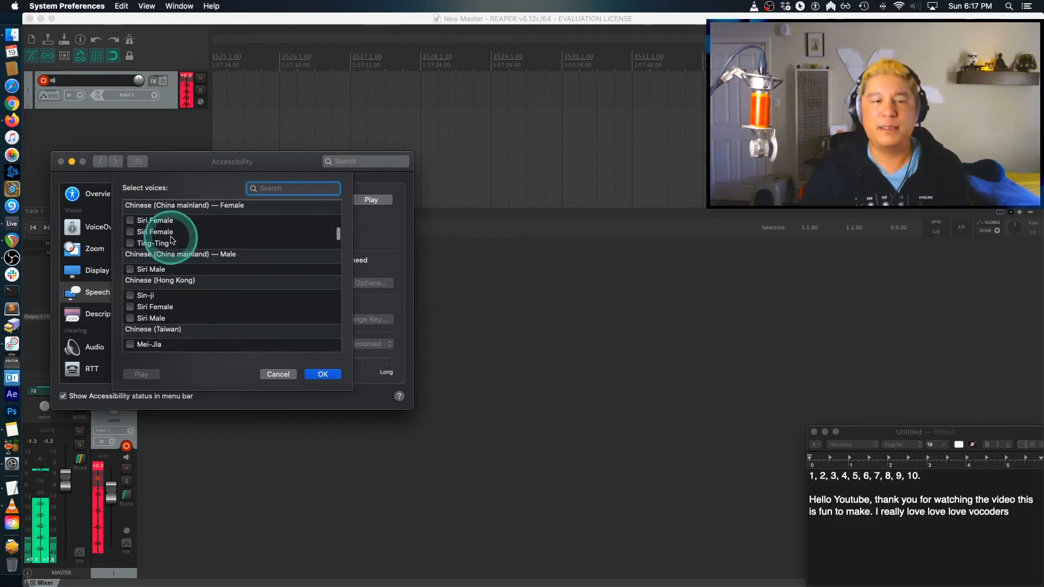
scroll(152, 248, "down", 5)
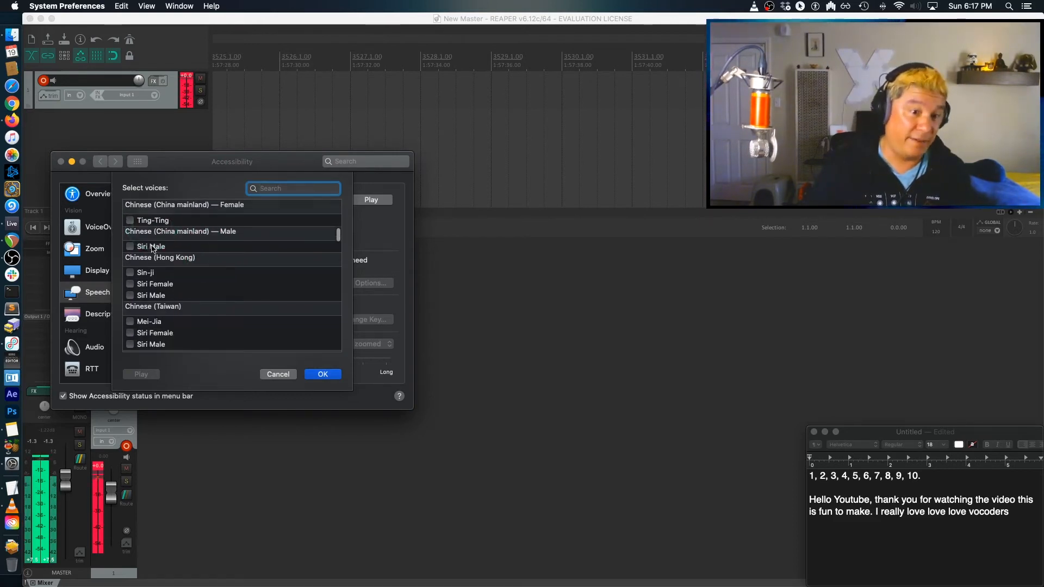
scroll(152, 248, "down", 5)
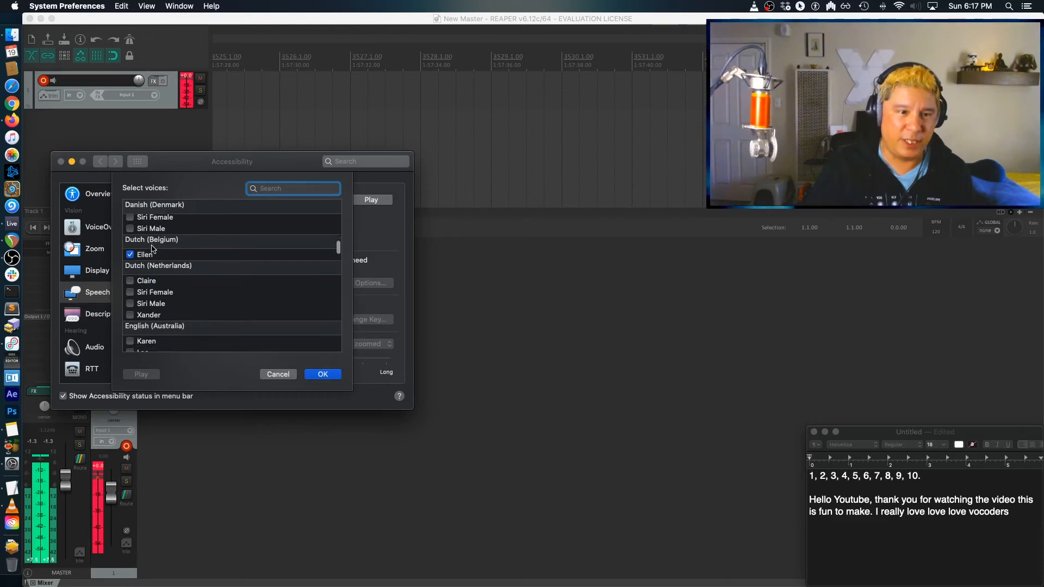
left_click(236, 253)
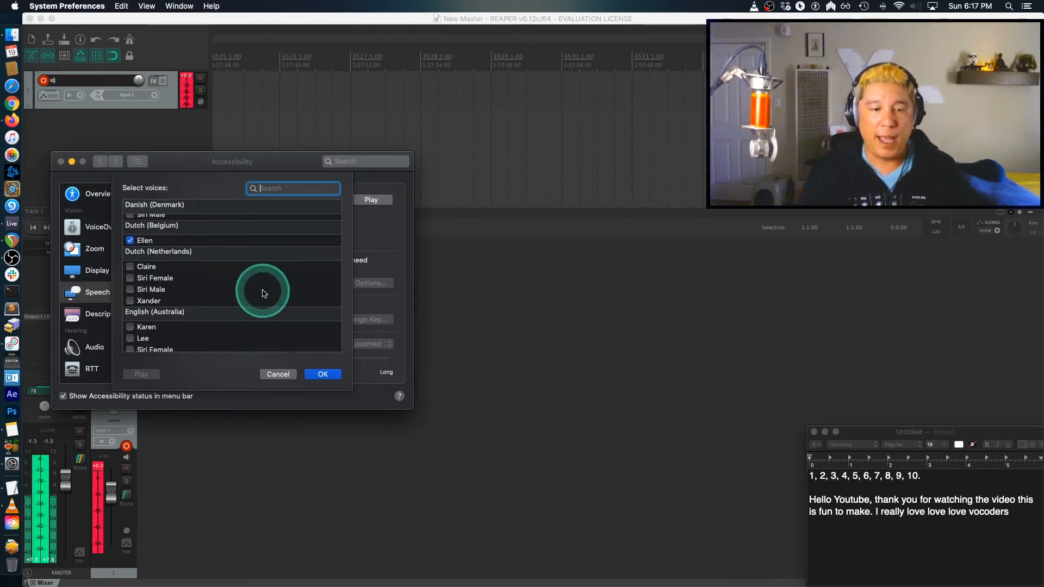
left_click(337, 377)
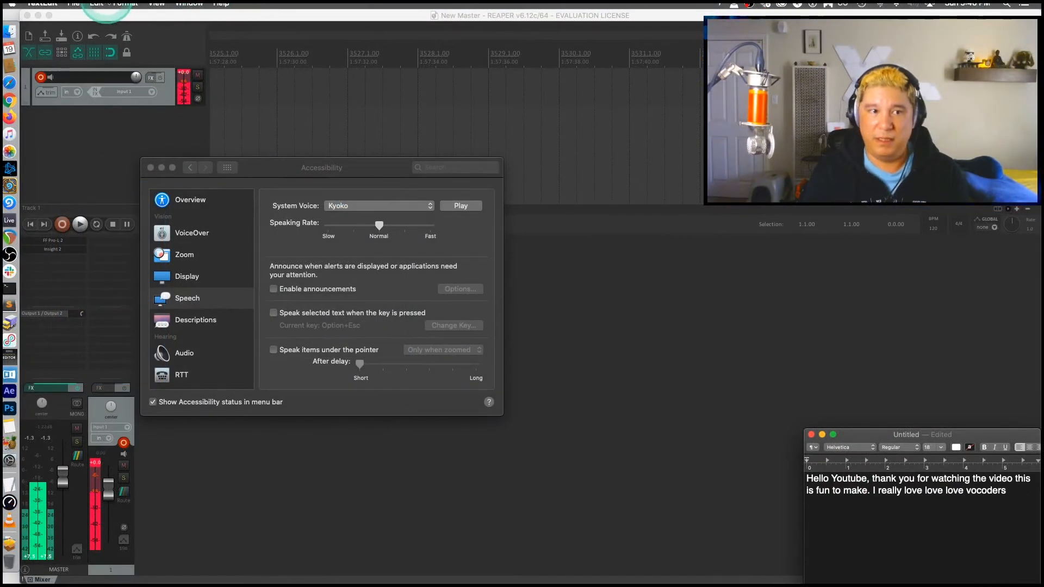
- Have the greeting text in TextEdit read aloud with the Kyoko voice
left_click(101, 3)
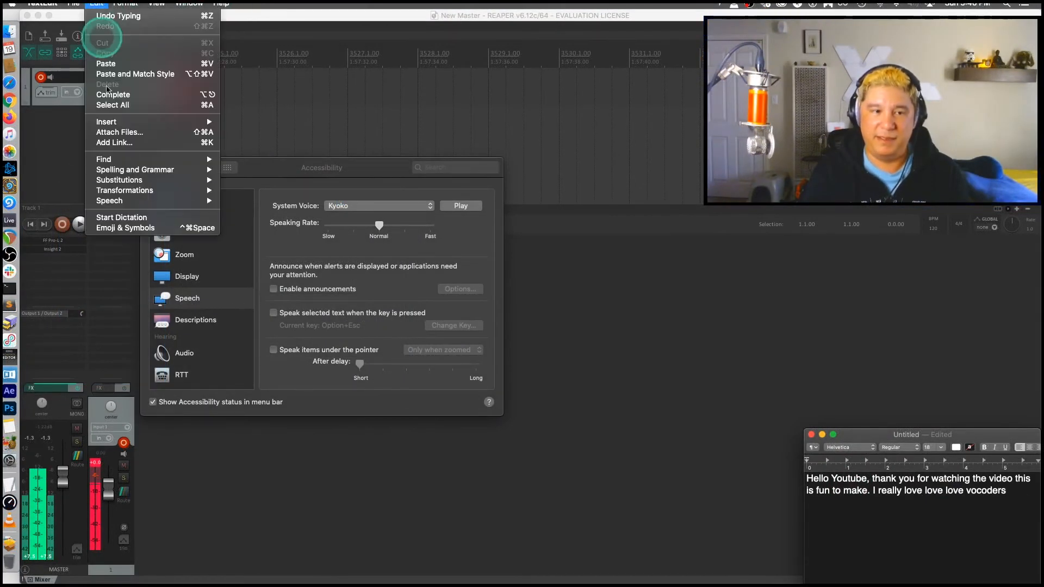
mouse_move(128, 201)
left_click(288, 206)
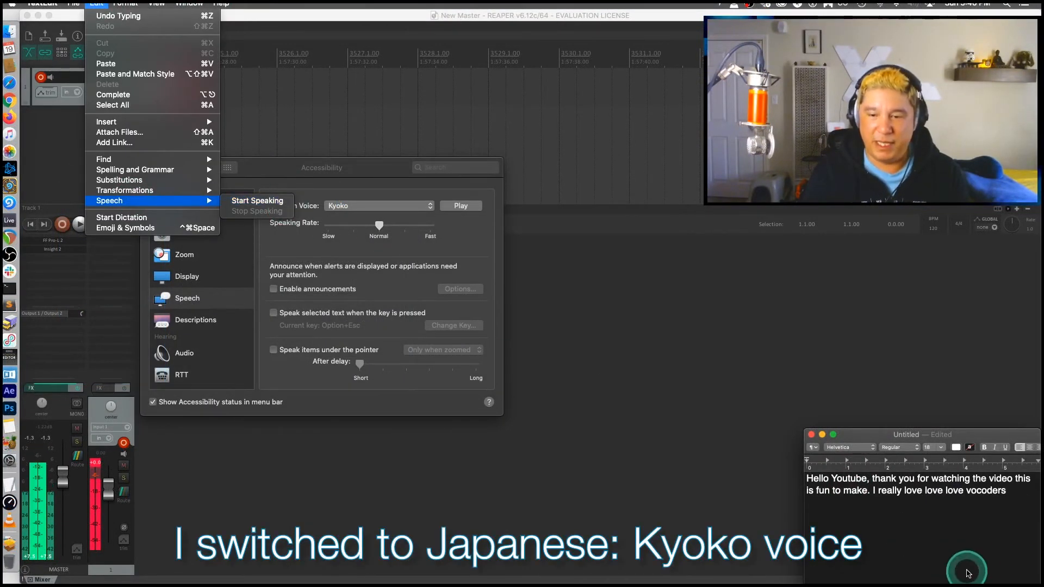
- Insert the line "1, 2, 3, 4, 5, 6, 7, 8, 9, 10." and a blank line above the greeting text
left_click(808, 479)
type("1, 2, 3, 4")
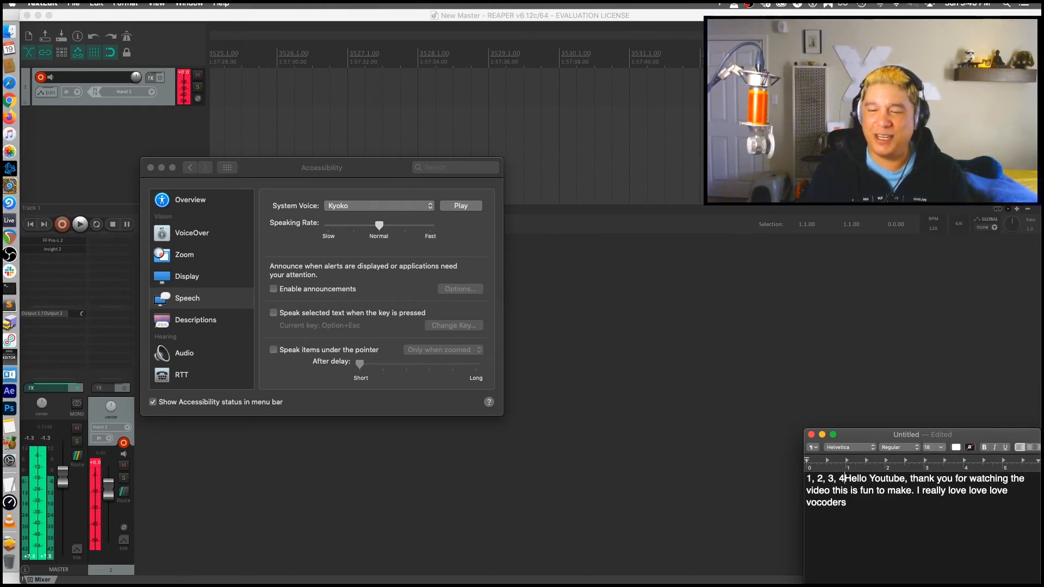
type(", 5, 6, ")
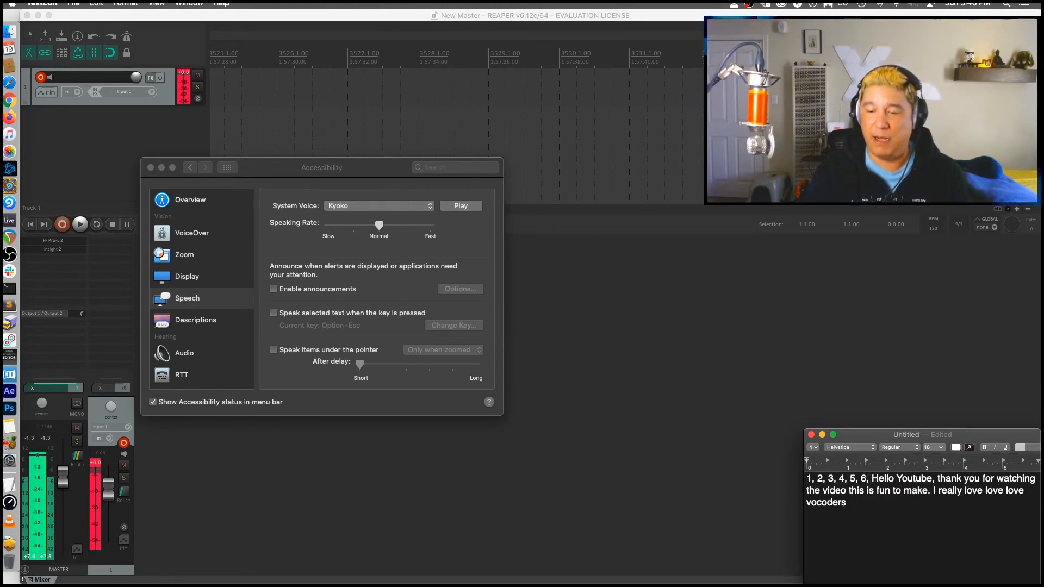
type("7, 8")
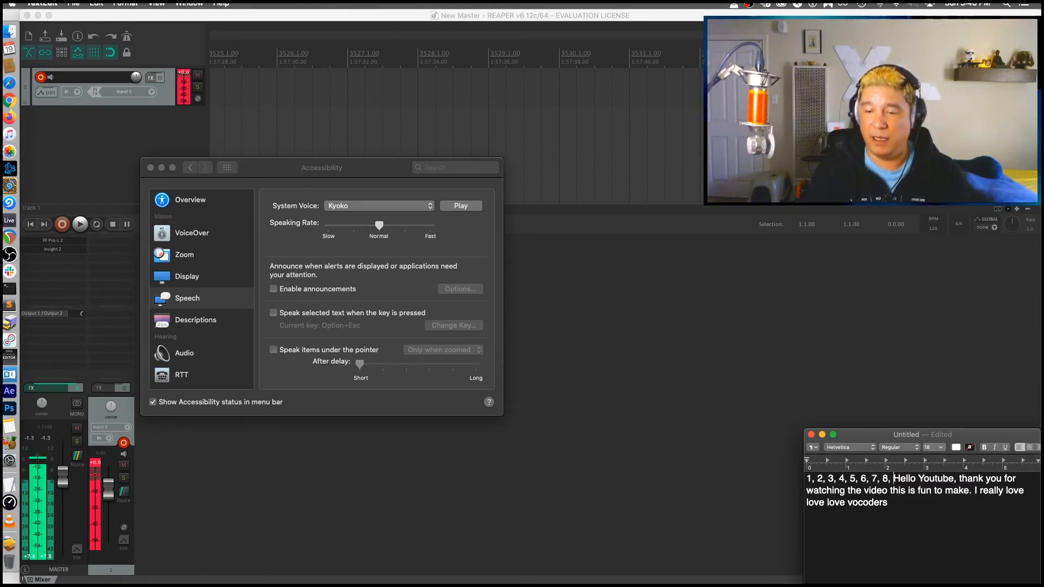
type(", 9, 10")
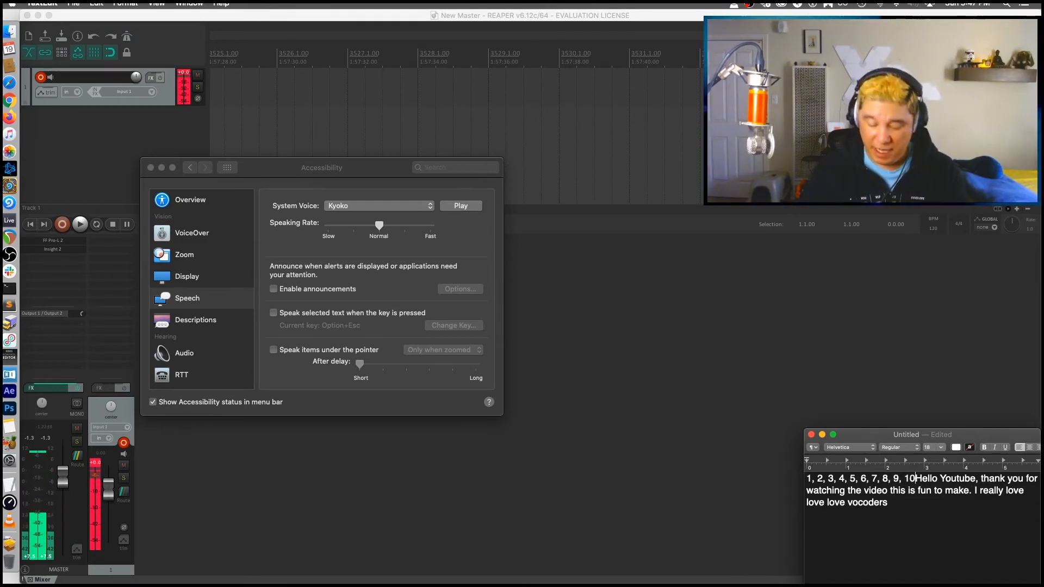
type(".")
key("Return")
key("Return")
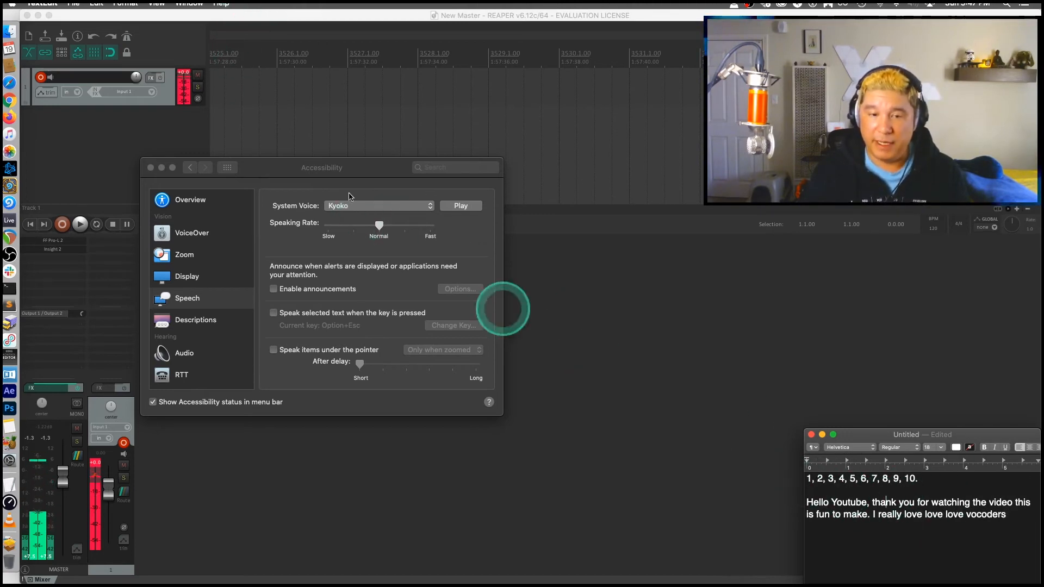
- Check the empty second Vocoders slot in Ableton Live, and return to TextEdit to have the text spoken with the Kyoko voice
left_click(297, 196)
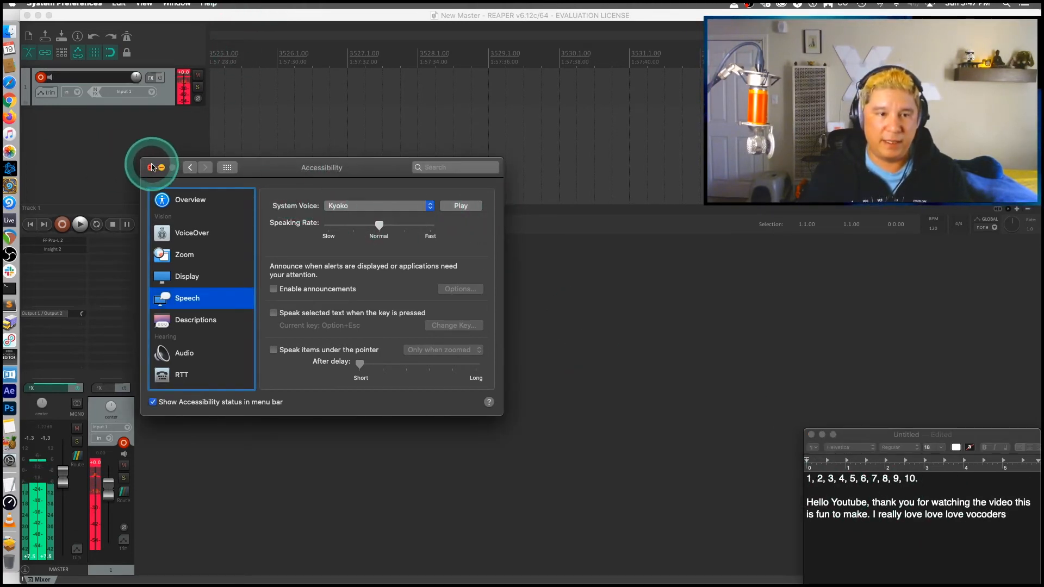
key("super+Tab")
key("super+Tab")
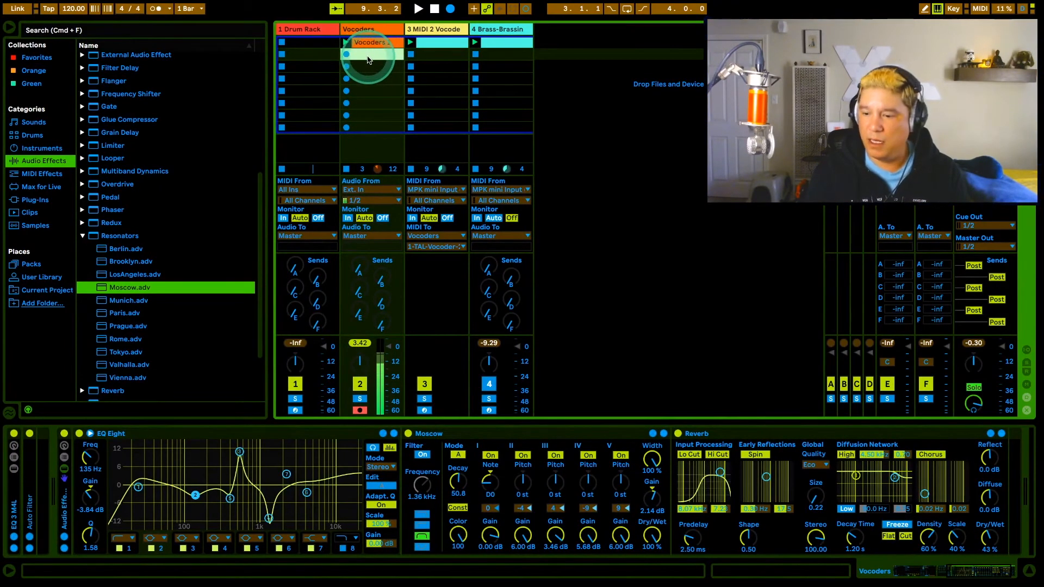
key("super+Tab")
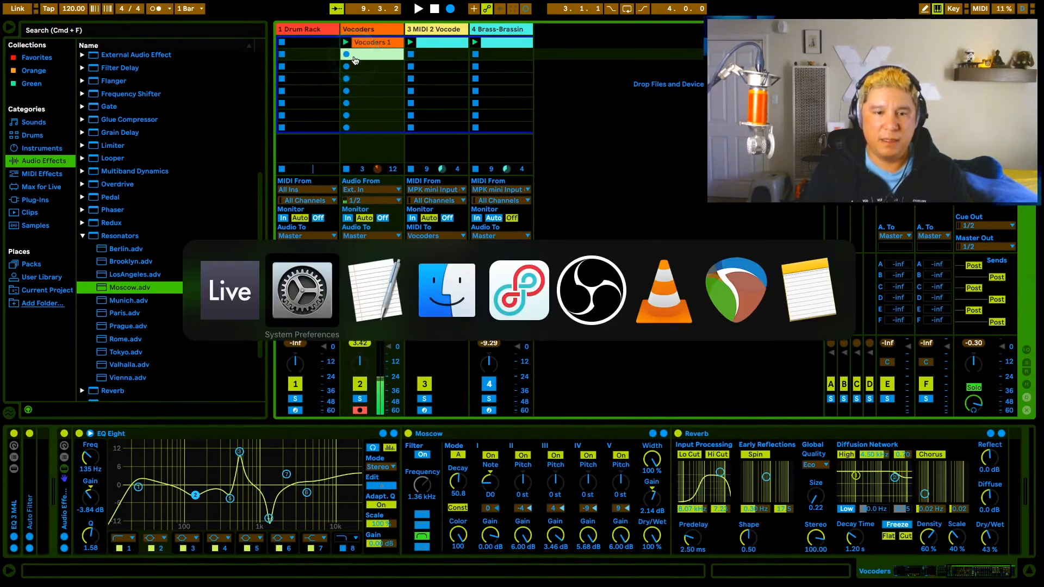
key("super+Tab")
left_click(73, 3)
mouse_move(161, 201)
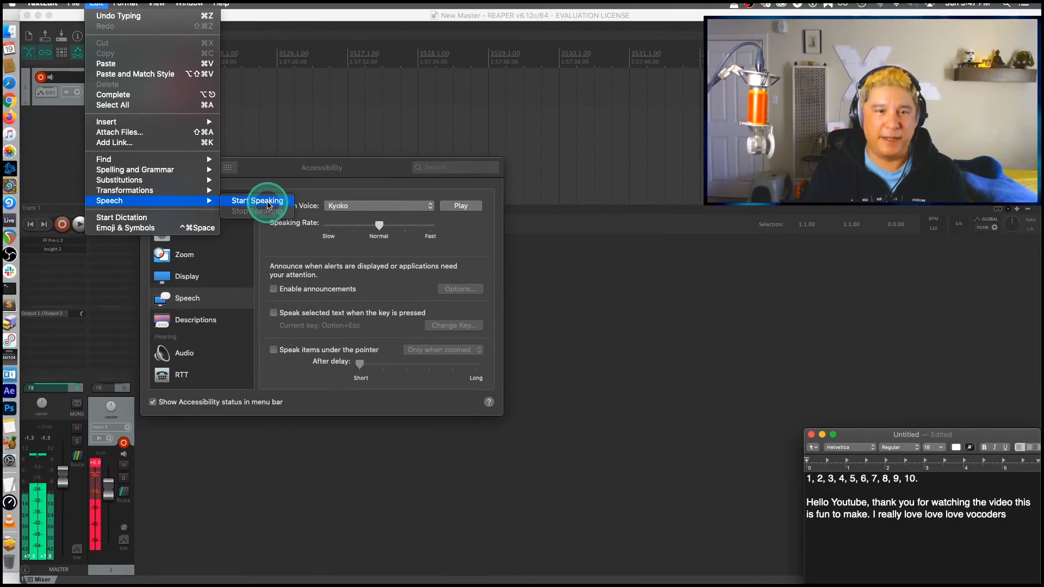
left_click(269, 206)
- Switch to Ableton Live and record the spoken text into the second clip slot of the Vocoders track
key("super+Tab")
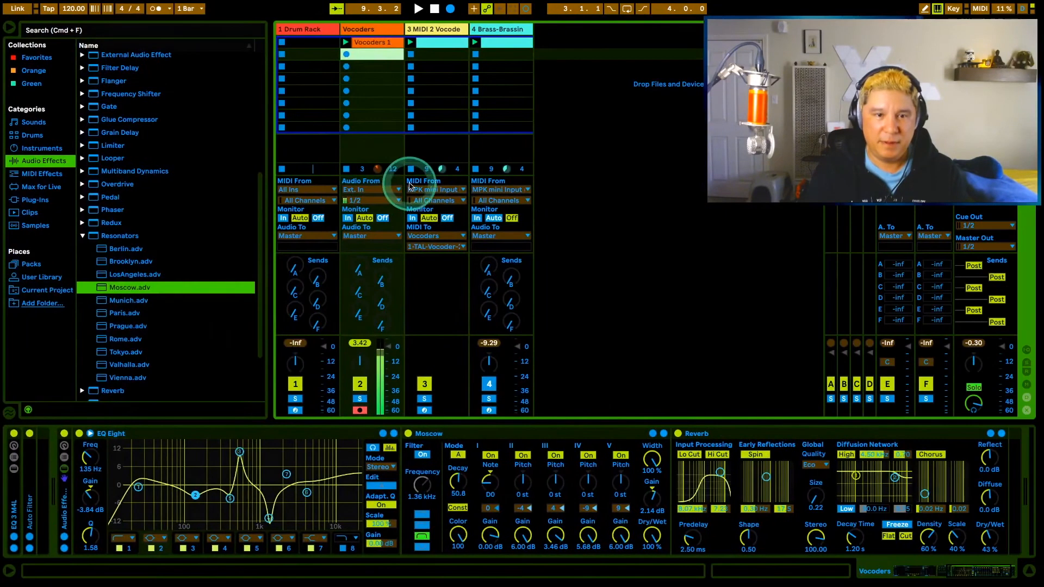
left_click(346, 54)
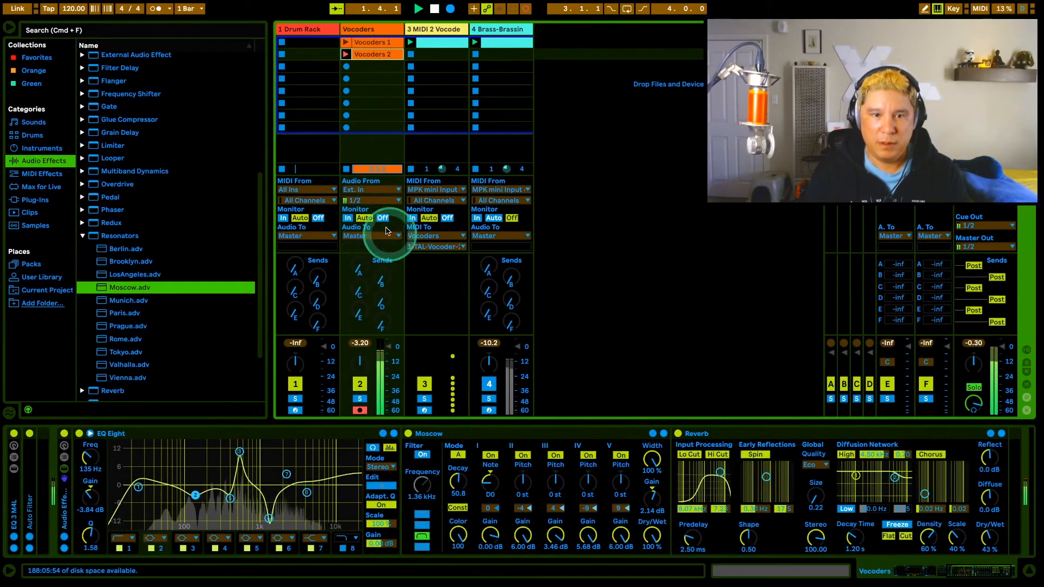
left_click(410, 54)
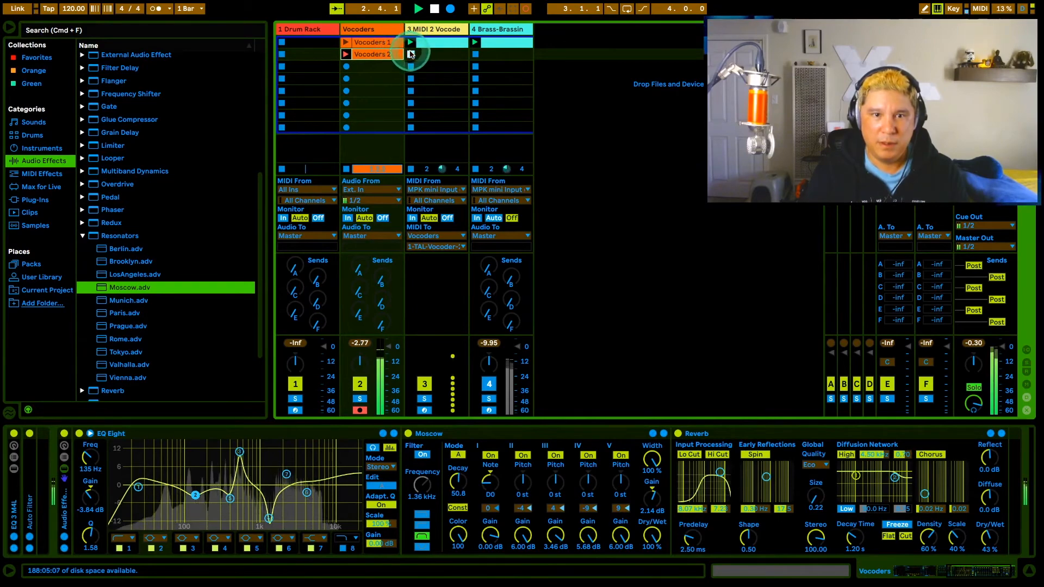
left_click(374, 60)
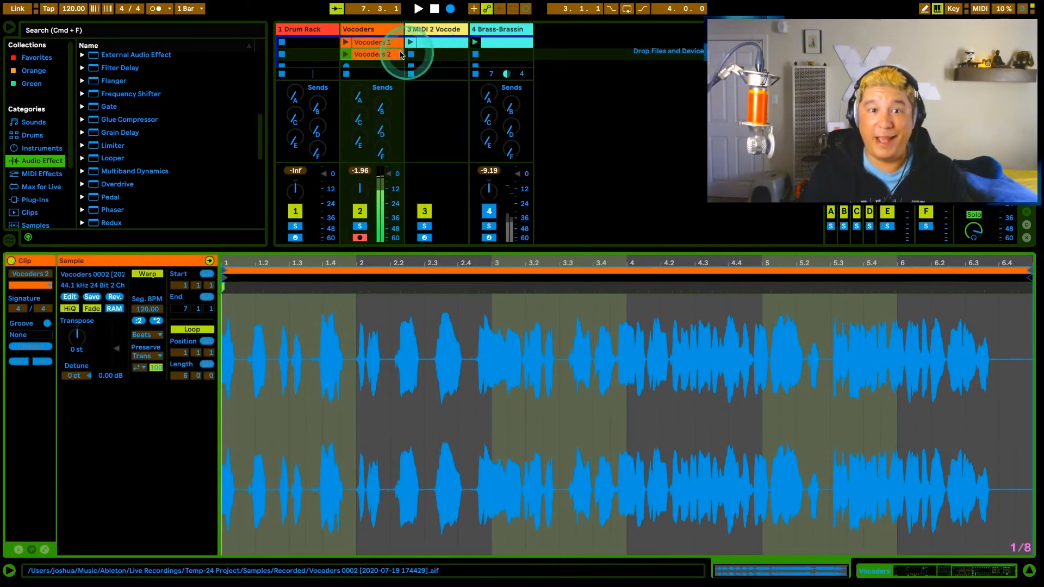
- Rename the newly recorded Vocoders clip as TTS and reduce the height of the clip detail view
left_click(376, 54)
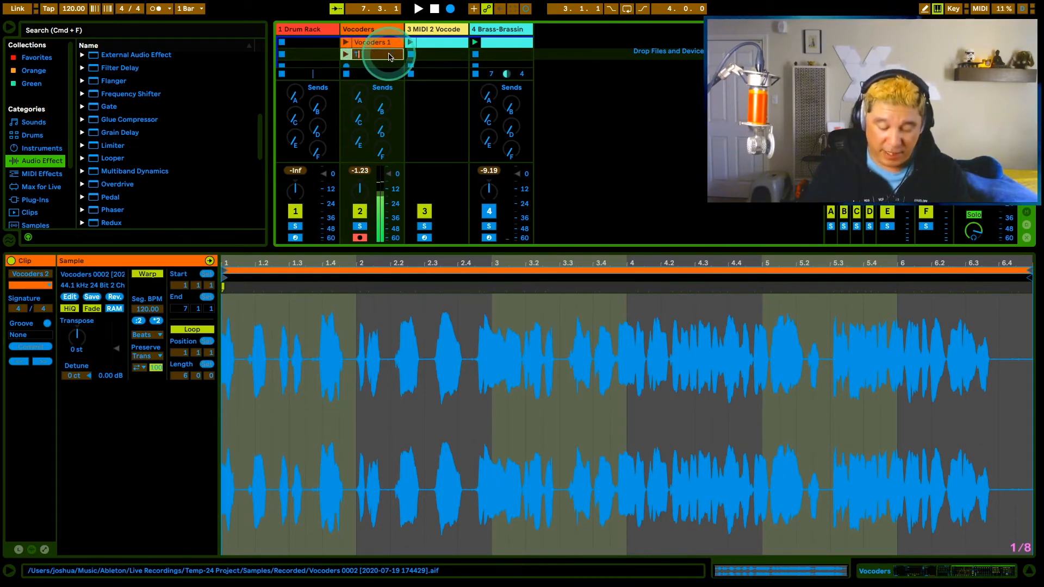
left_click(379, 66)
left_click(367, 50)
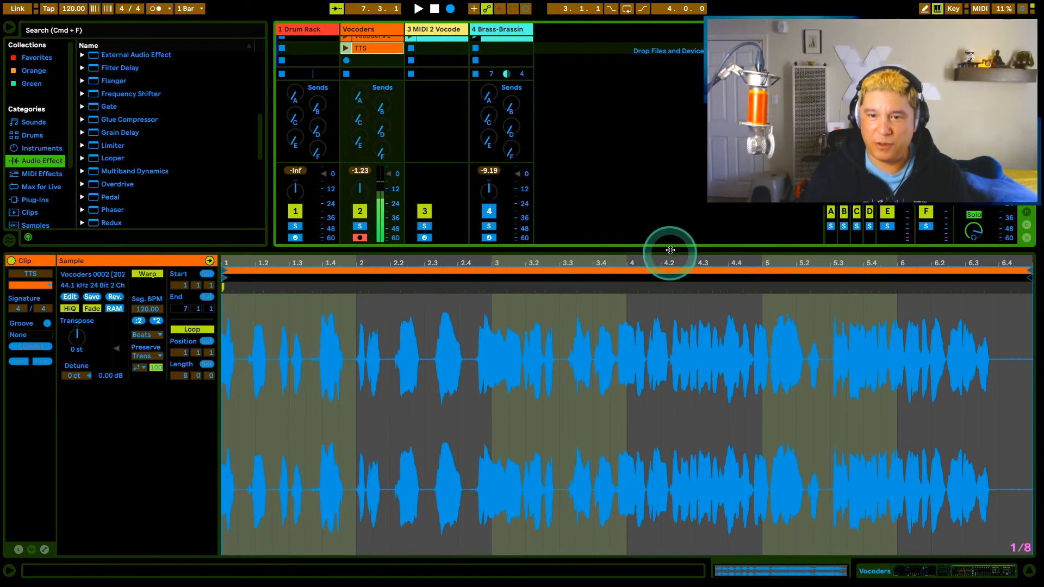
left_click_drag(670, 251, 677, 467)
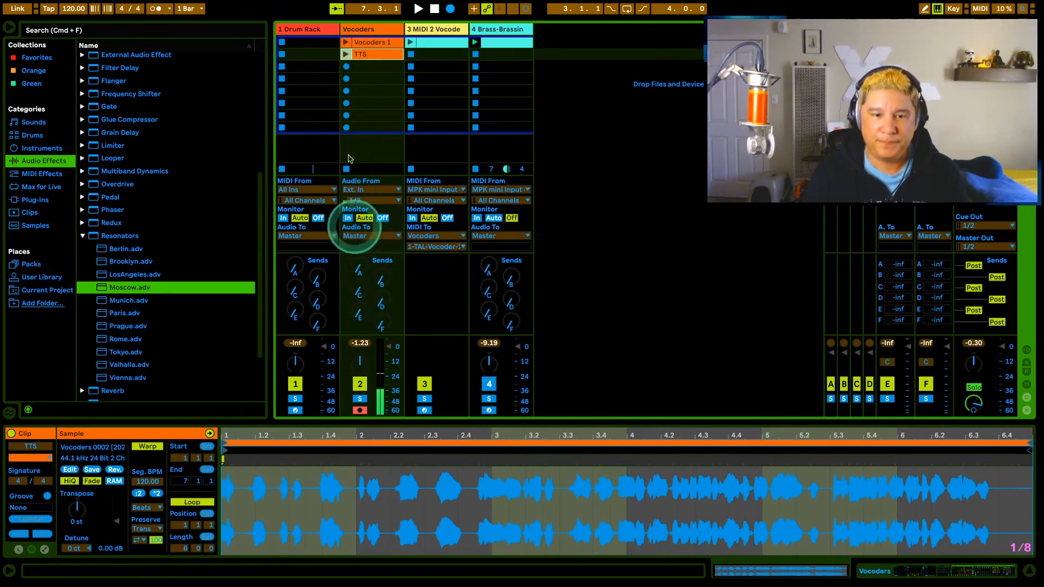
- Disarm the Vocoders track and play the TTS clip together with the first MIDI 2 Vocoders clip
left_click(360, 410)
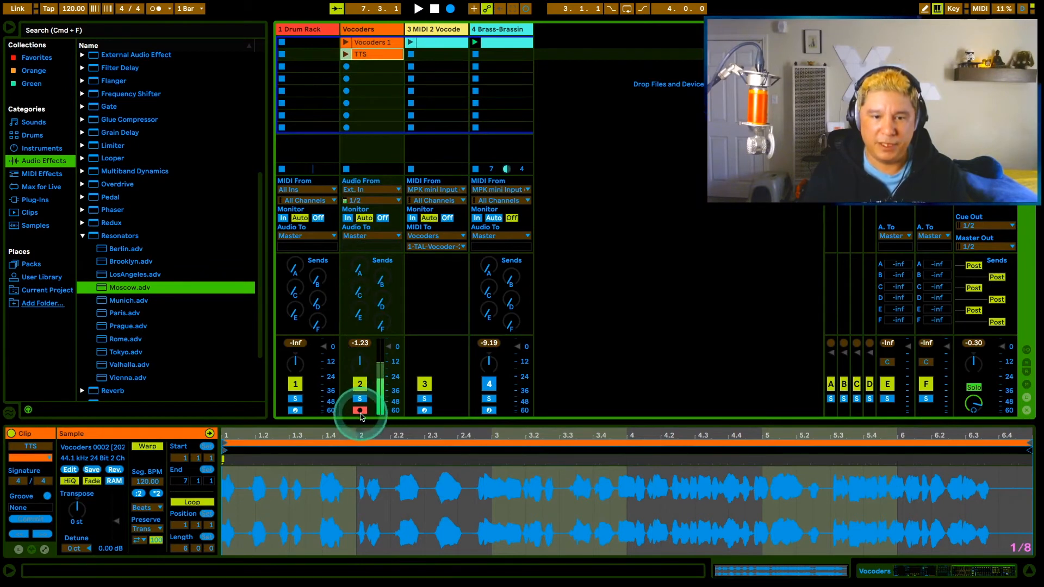
left_click(346, 54)
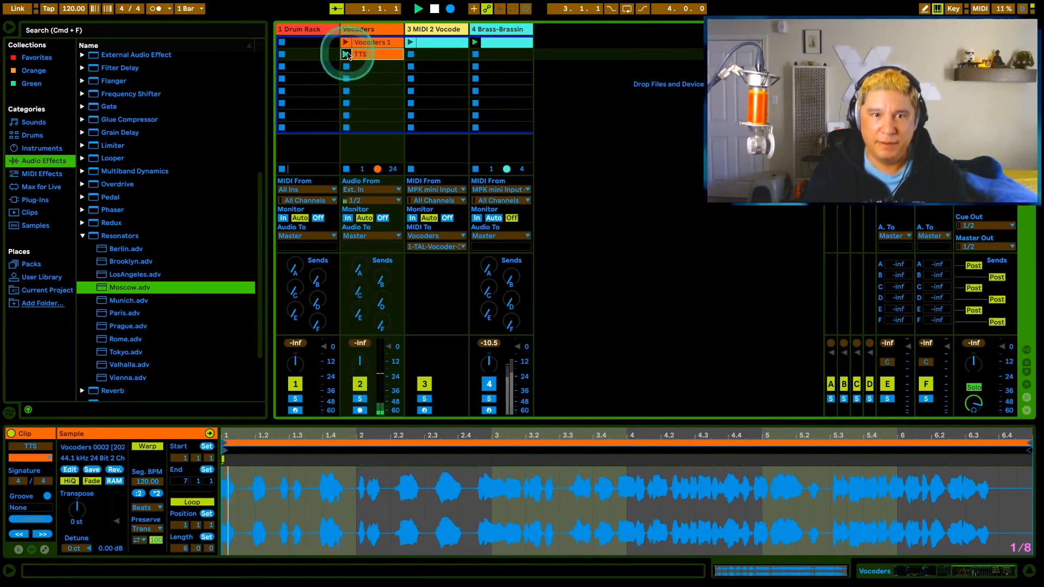
left_click(410, 45)
left_click(608, 61)
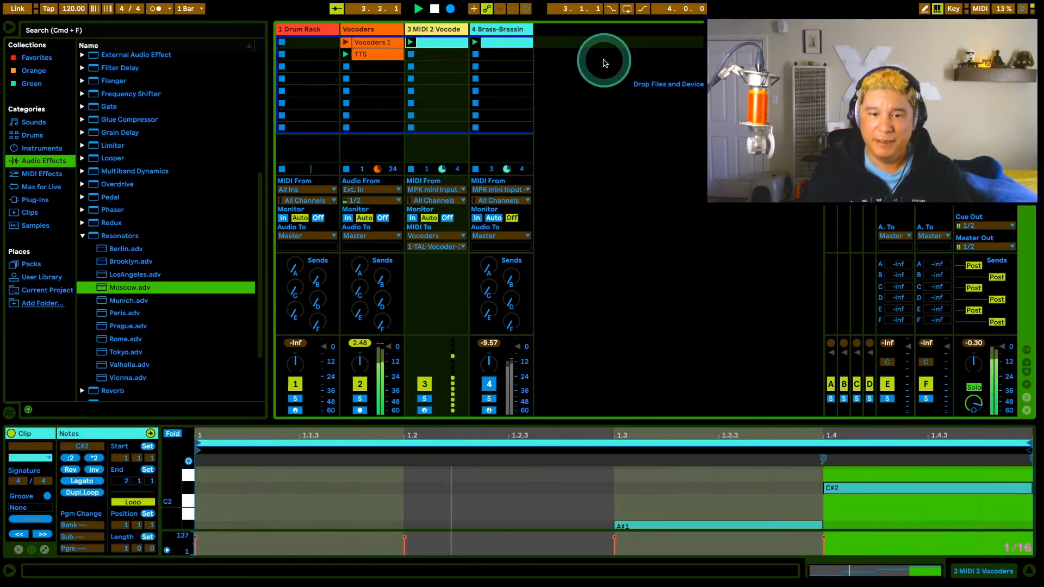
- Turn off the Moscow resonator on the Vocoders track and reshape its EQ Eight curve with a band at 2.67 kHz and 6.57 dB
left_click(428, 30)
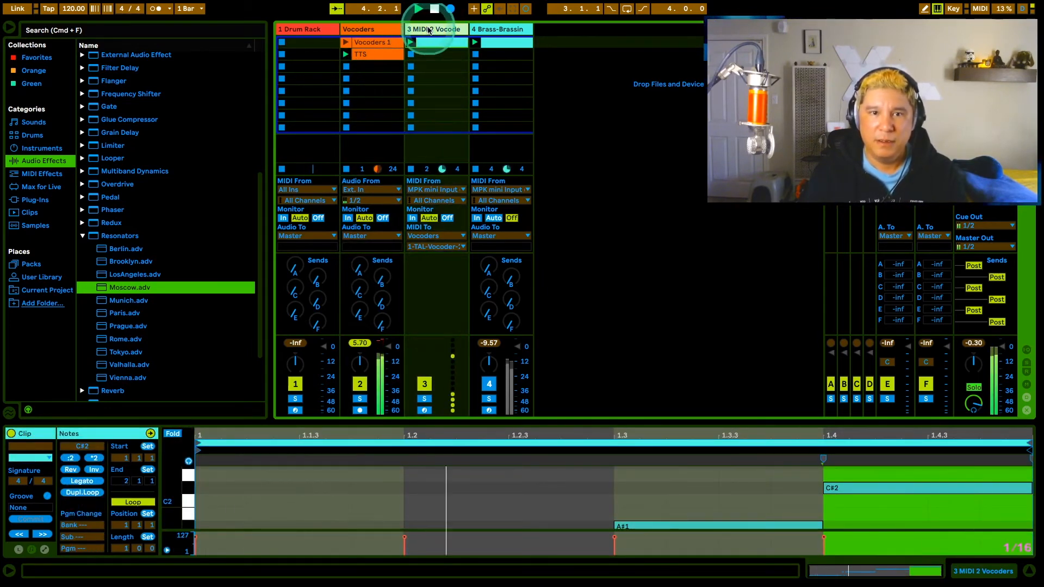
left_click(361, 28)
left_click(633, 465)
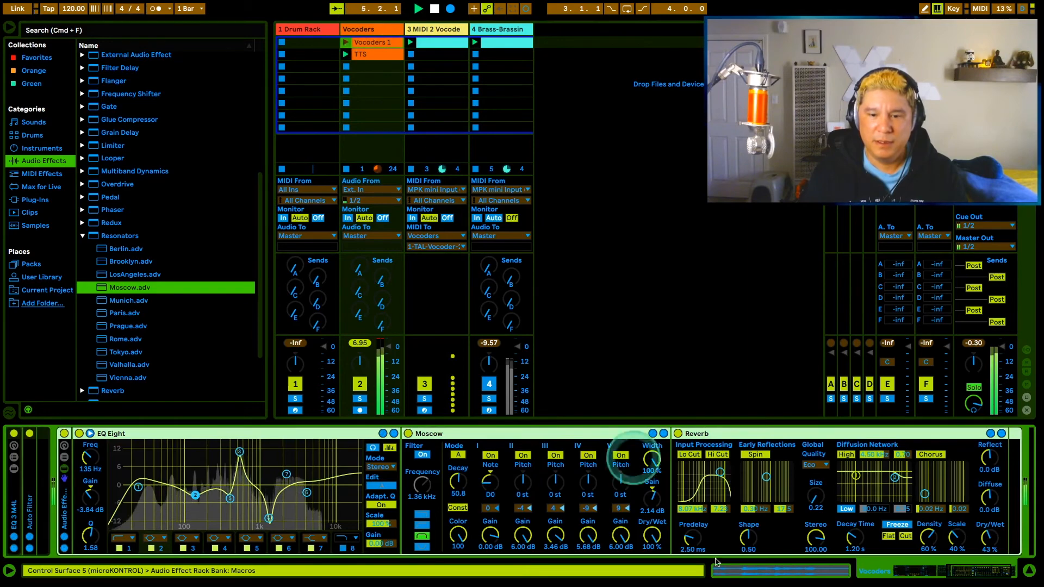
scroll(537, 488, "right", 2)
scroll(538, 488, "left", 12)
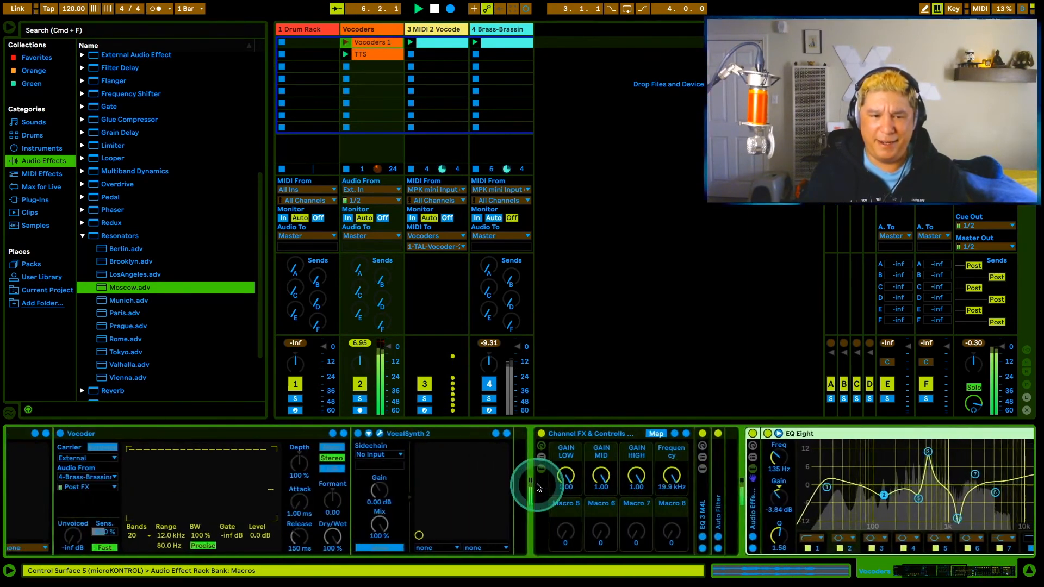
scroll(537, 488, "right", 15)
scroll(541, 486, "right", 4)
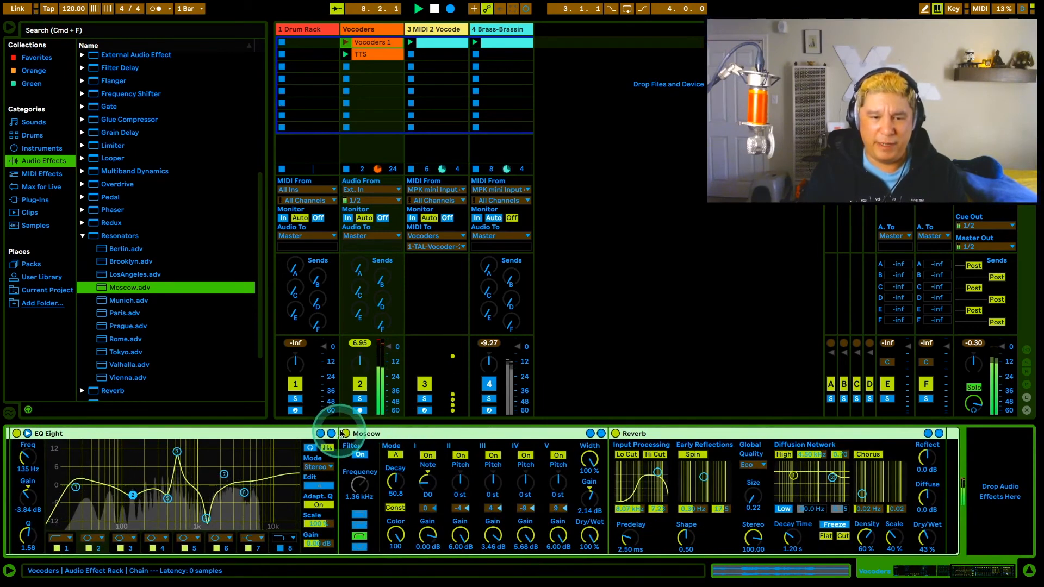
left_click(346, 434)
left_click_drag(176, 452, 228, 466)
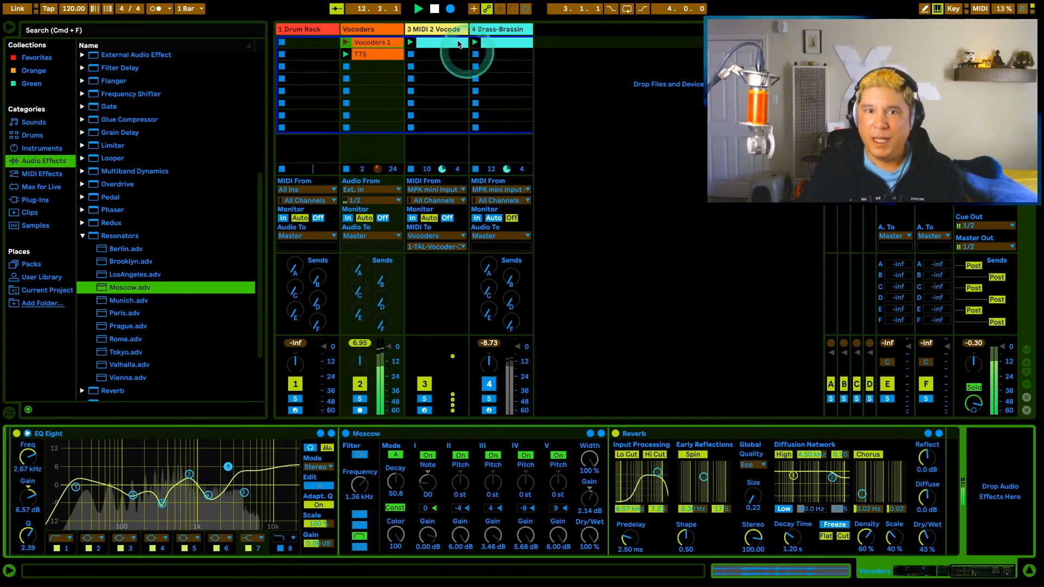
- Open the first MIDI 2 Vocoders clip in an enlarged note editor, transpose all its notes upward and start playback
left_click(441, 43)
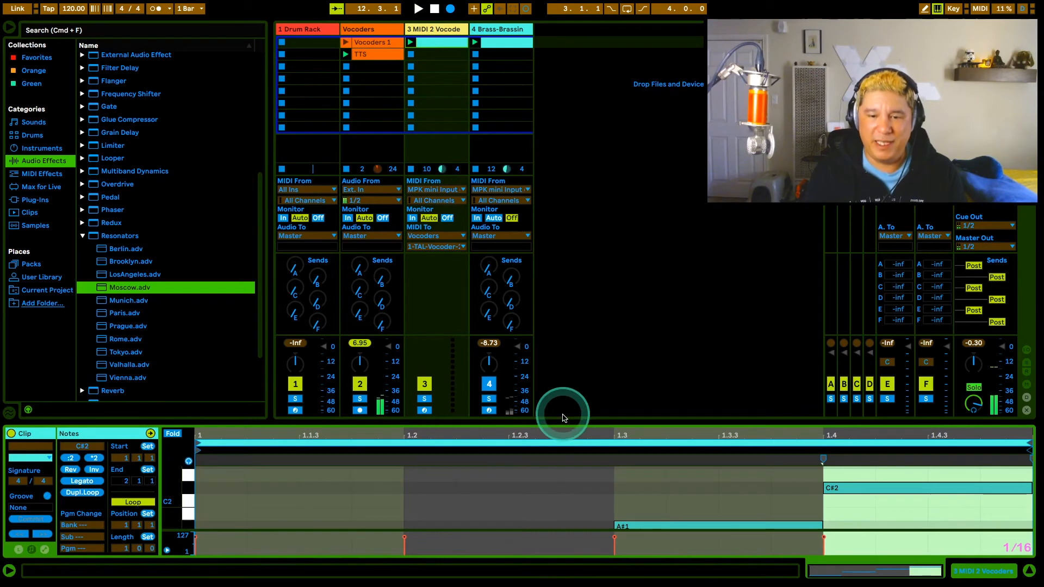
left_click_drag(561, 422, 572, 111)
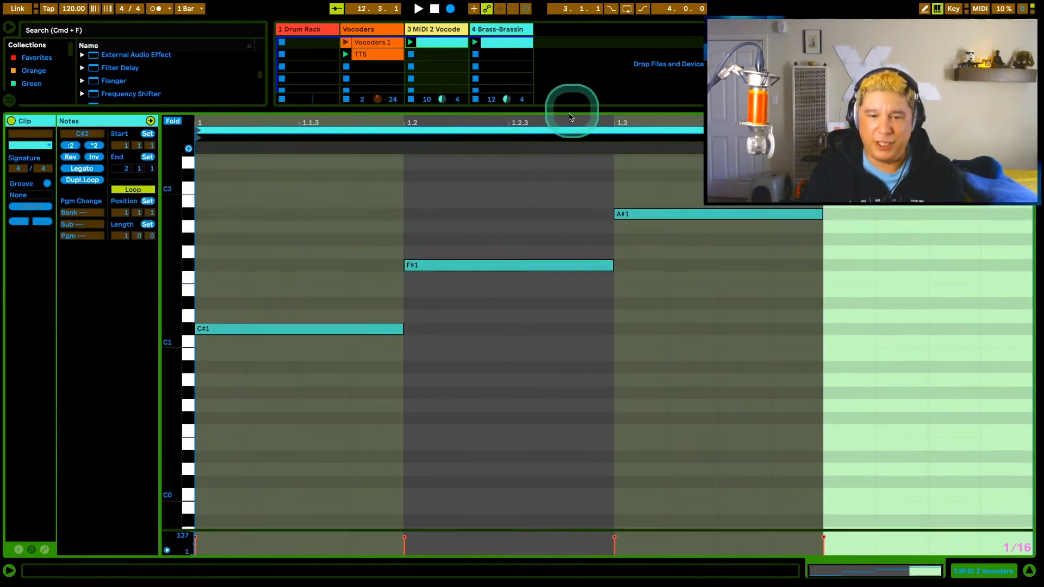
left_click(489, 333)
key("super+a")
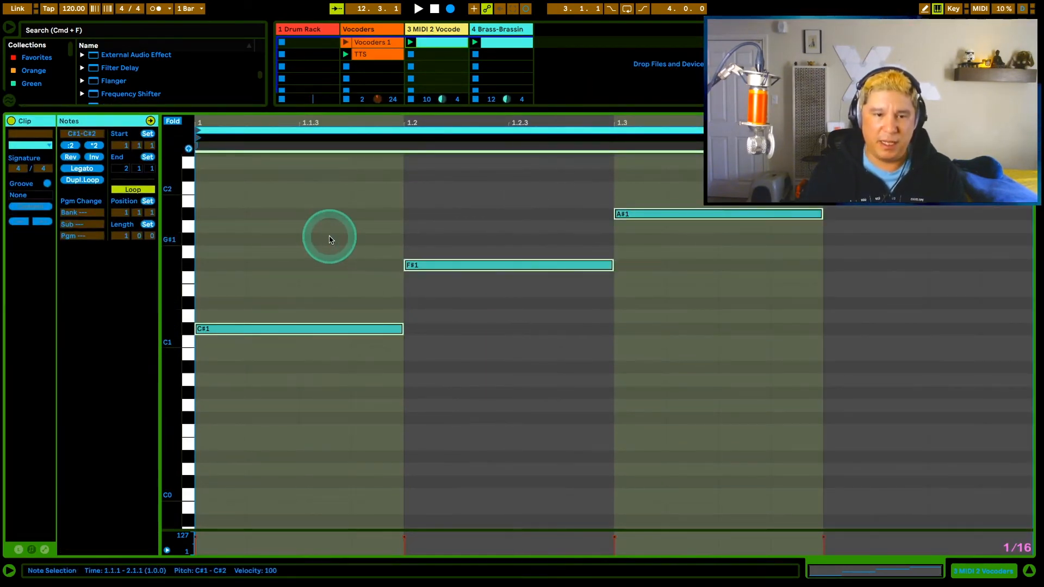
mouse_move(251, 330)
left_mouse_down()
mouse_move(267, 259)
mouse_move(312, 277)
left_mouse_up()
left_click(517, 247)
key("space")
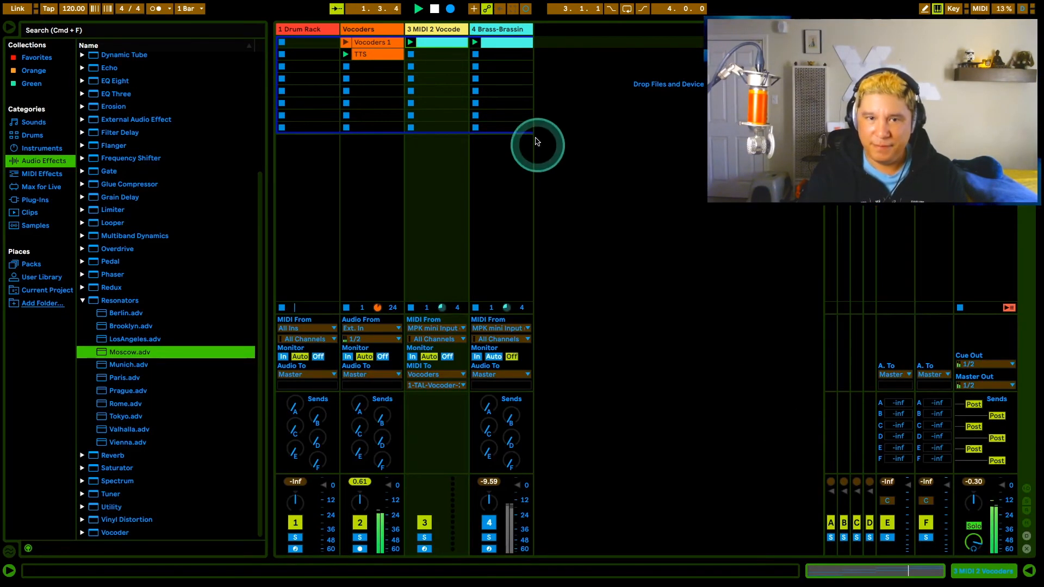
- Turn on the Moscow resonator on the Vocoders track and set its pitch II to +8 st and pitch III to +13 st
left_click(1030, 570)
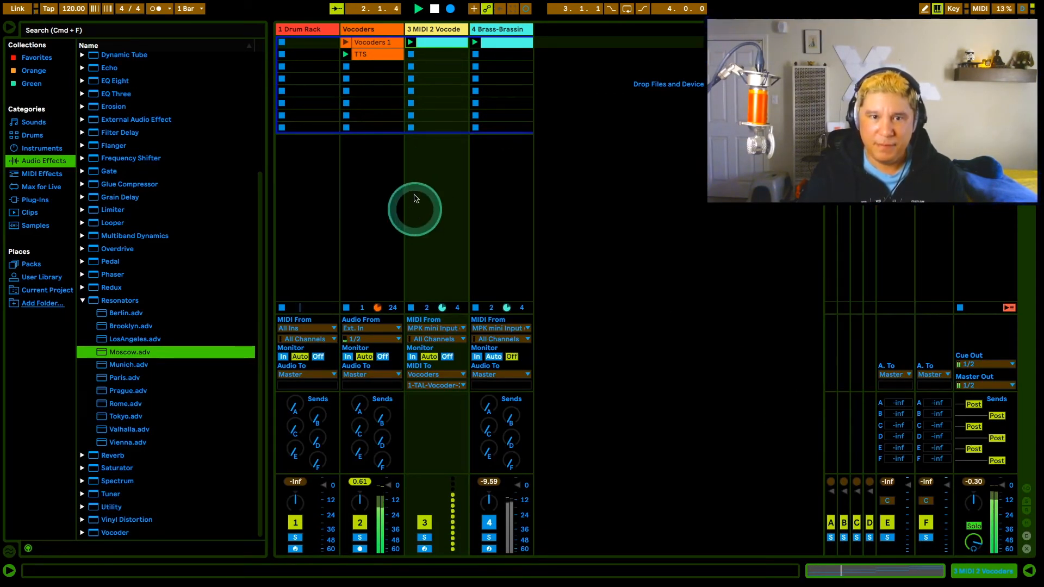
double_click(363, 28)
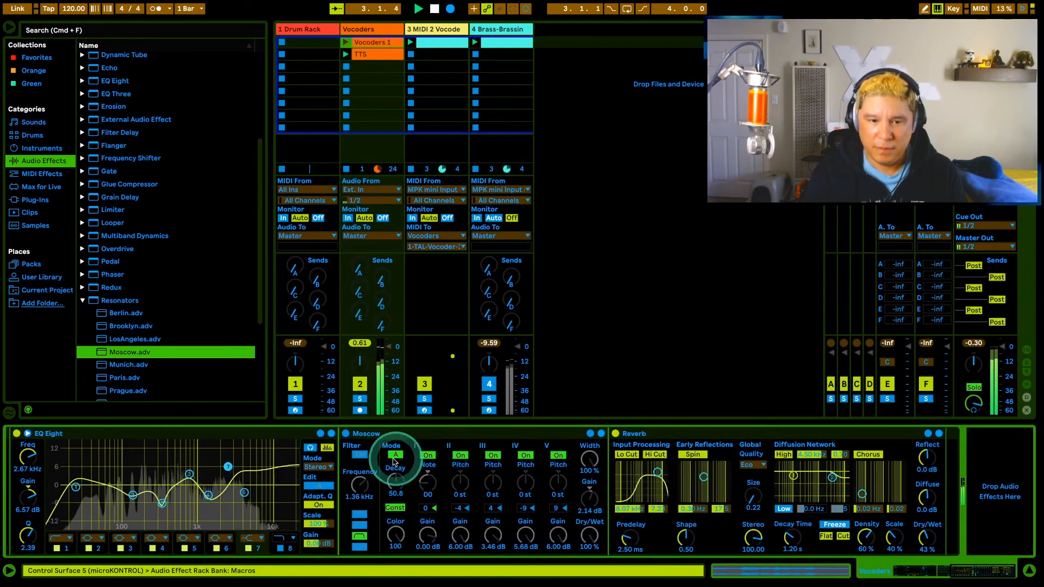
left_click_drag(461, 481, 493, 480)
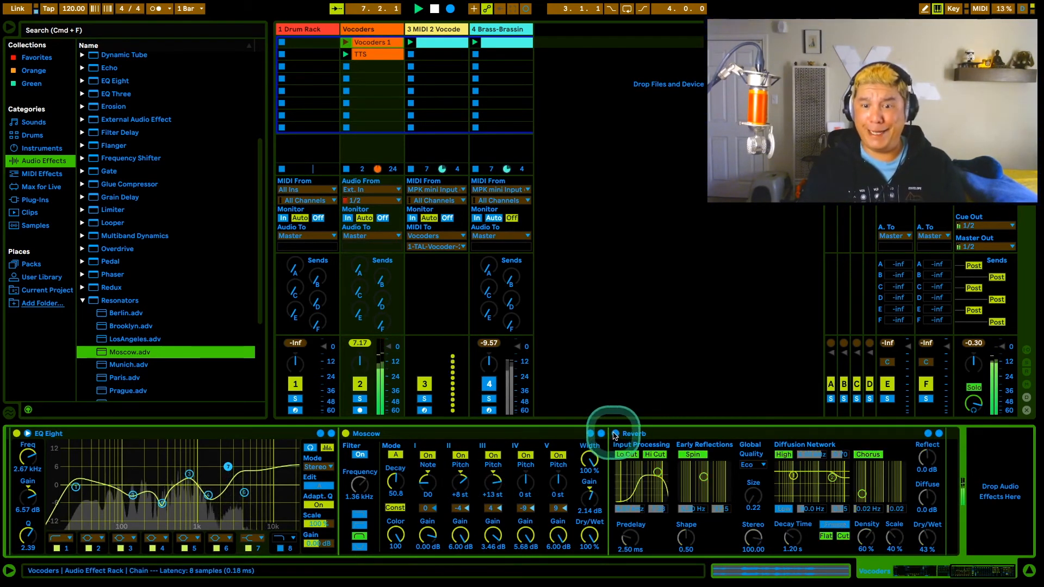
- Bypass the Vocoders track's Reverb during playback, re-enable it to compare the sound, and stop playback
left_click(615, 433)
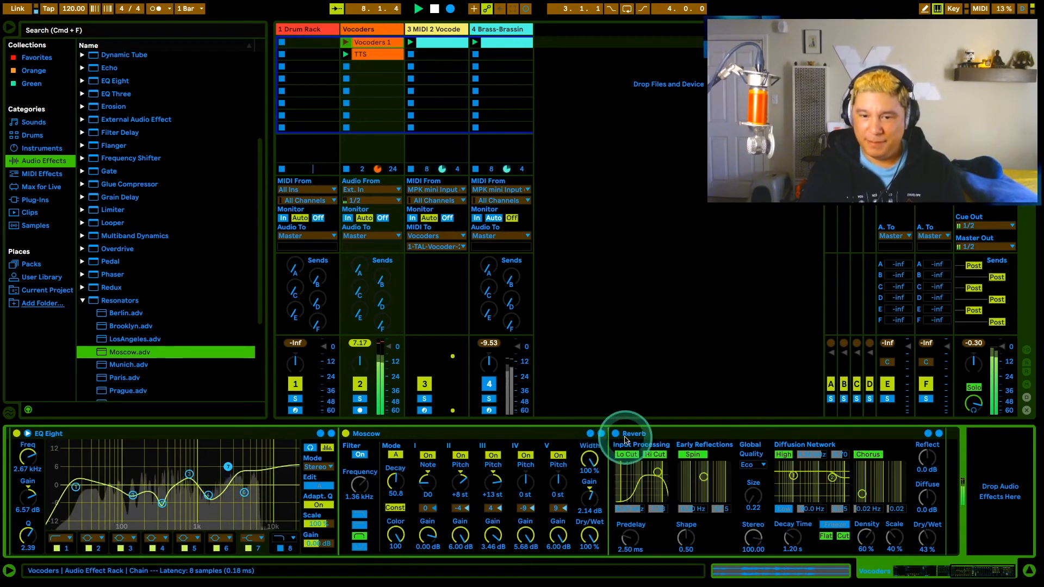
left_click(616, 435)
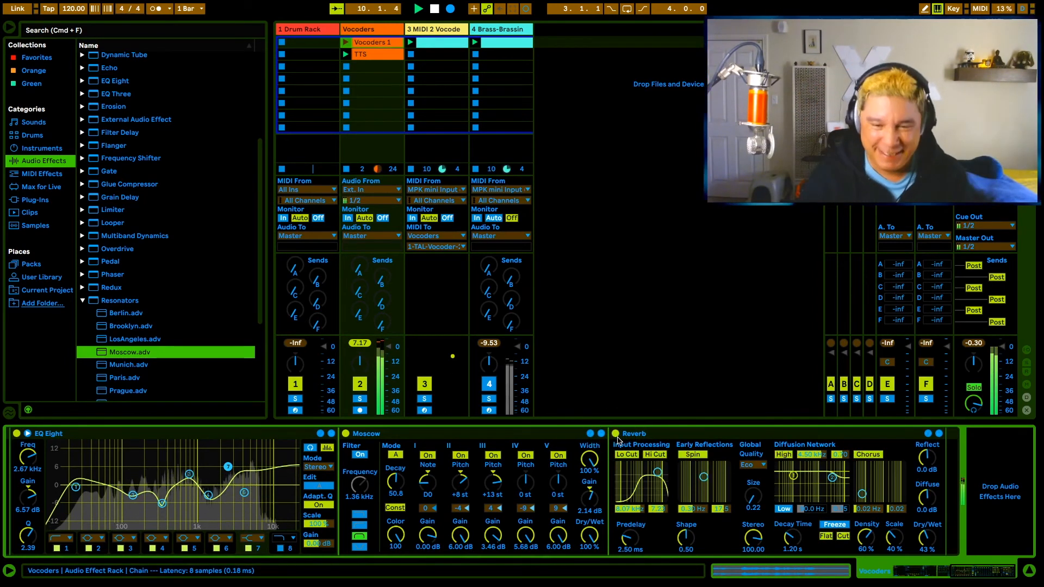
left_click(384, 46)
left_click(576, 124)
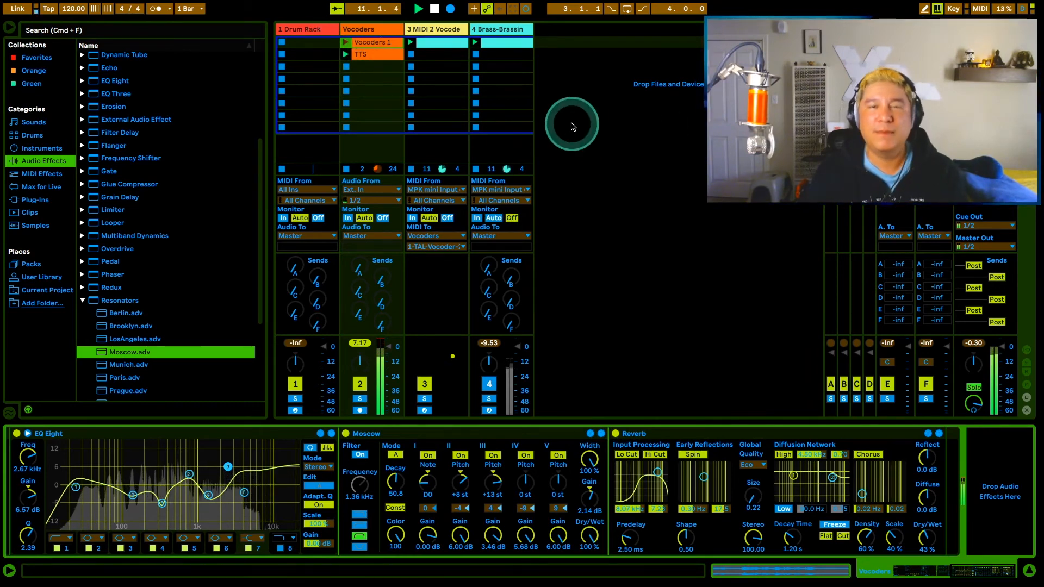
left_click(484, 65)
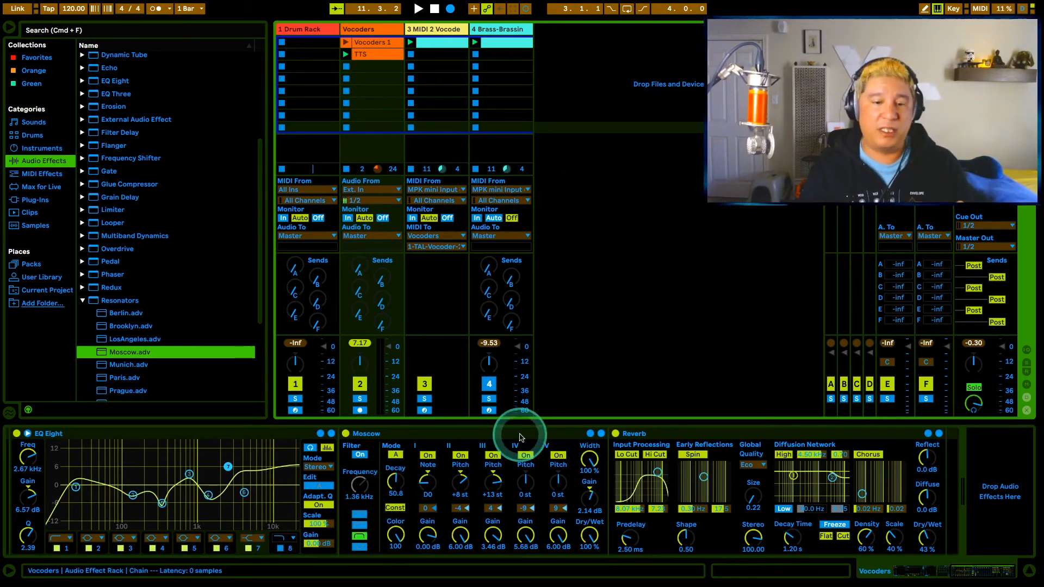
- Switch off TAL-Vocoder-2 and switch on VocalSynth 2 in the Vocoders track's device chain
scroll(568, 475, "left", 4)
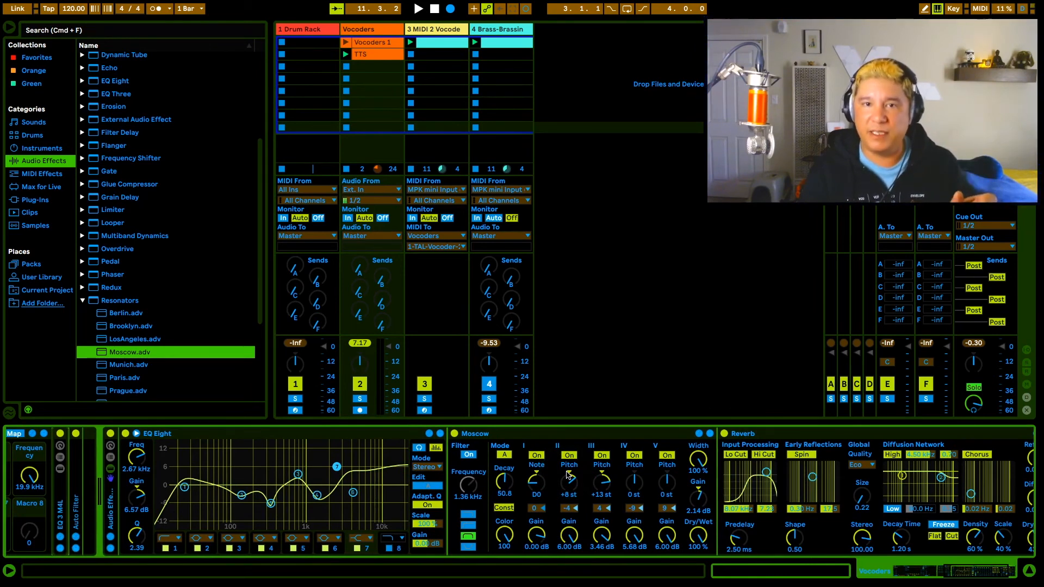
scroll(292, 496, "left", 12)
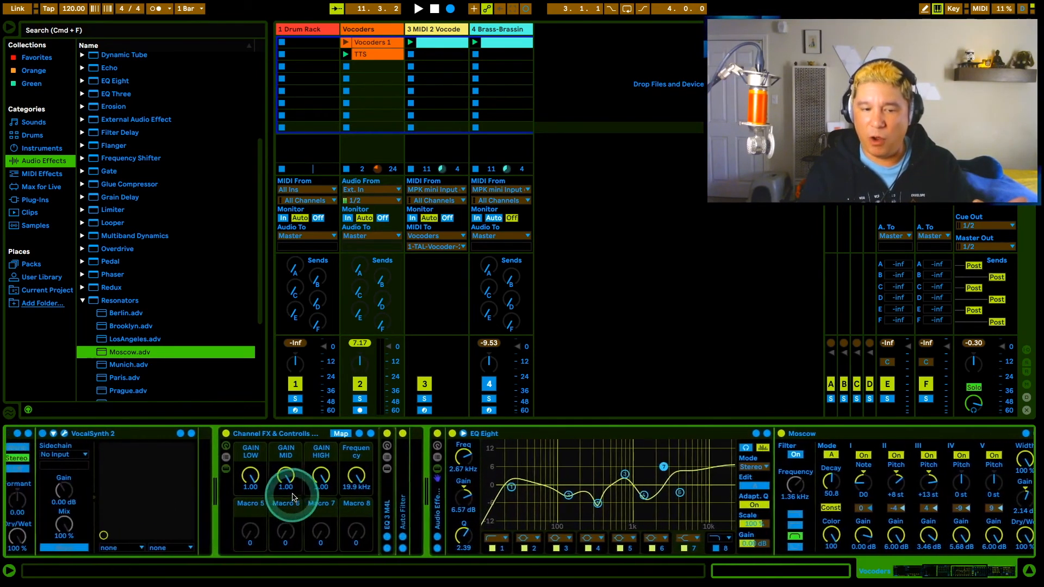
scroll(293, 496, "left", 15)
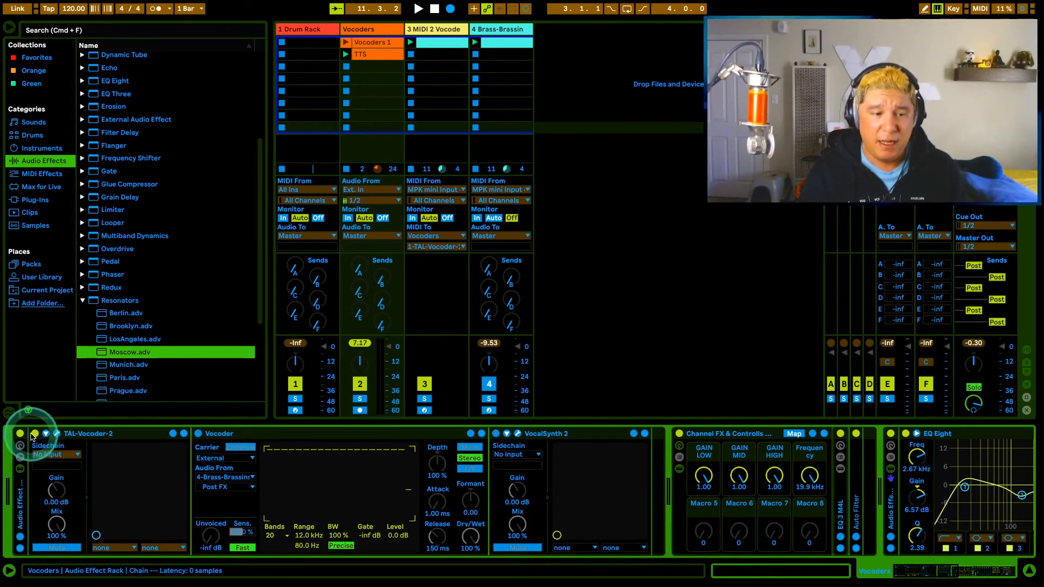
left_click(238, 433)
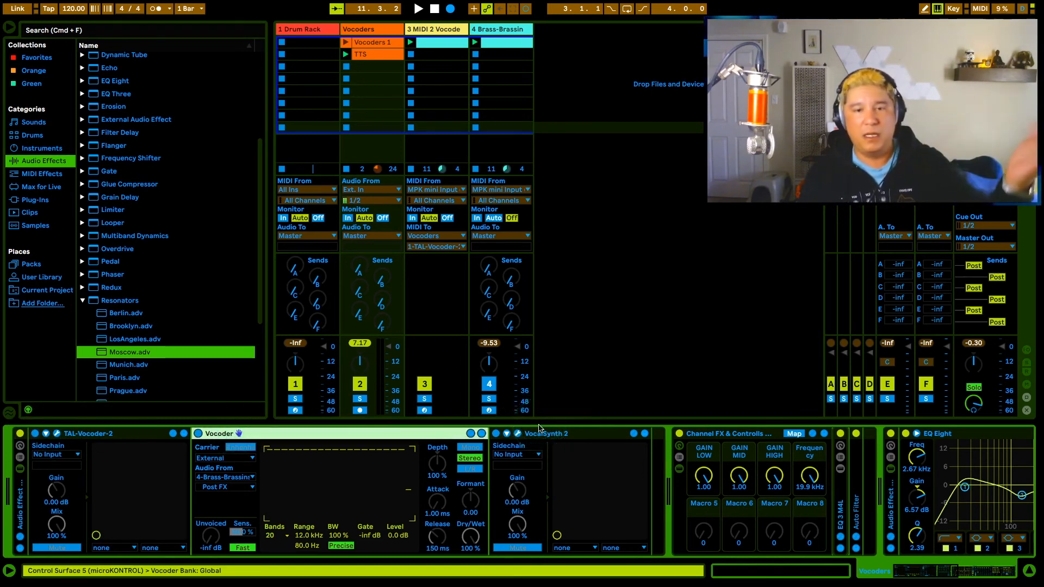
left_click(561, 435)
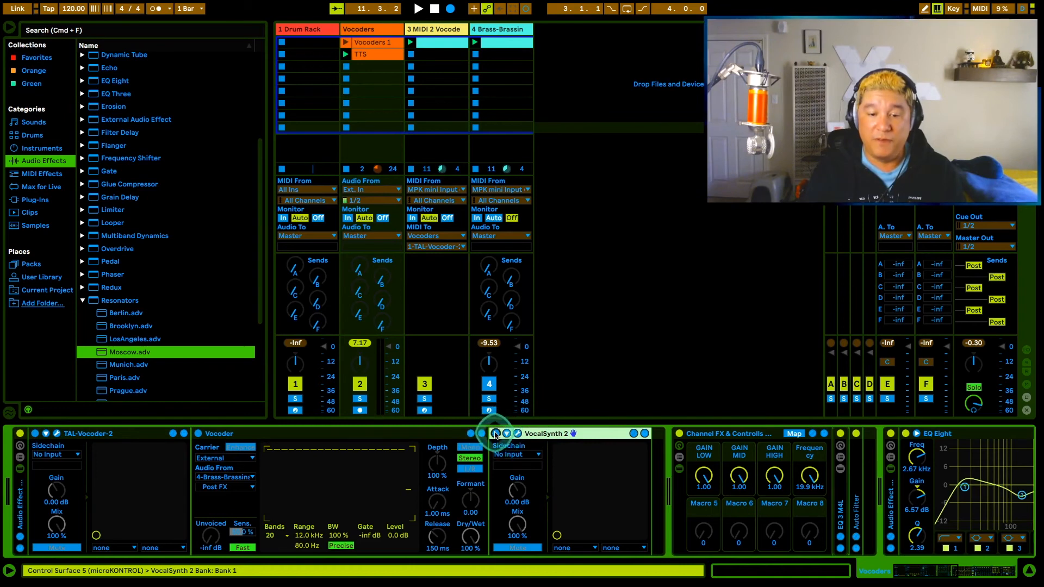
left_click(496, 434)
- Route the MIDI 2 Vocoders track's output to 1-VocalSynth 2 and stop the clips on the MIDI 2 Vocoders and Brass tracks
left_click(441, 246)
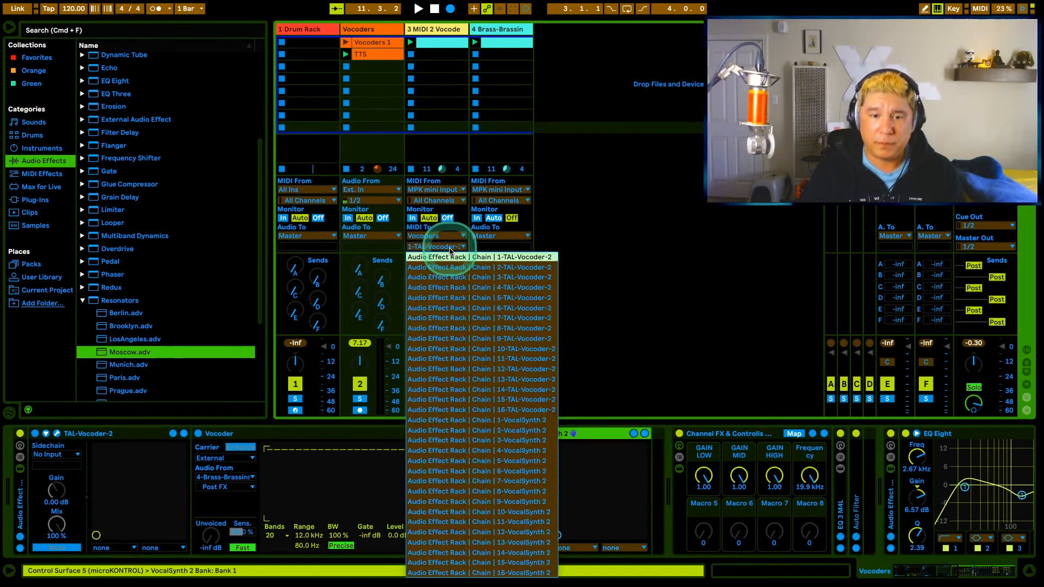
left_click(540, 420)
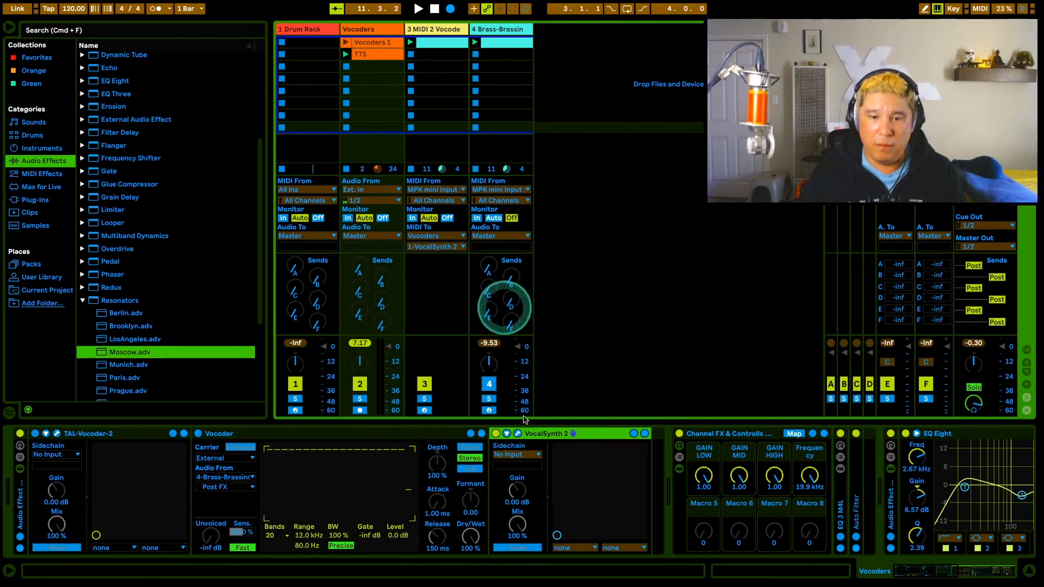
left_click(476, 54)
left_click(412, 53)
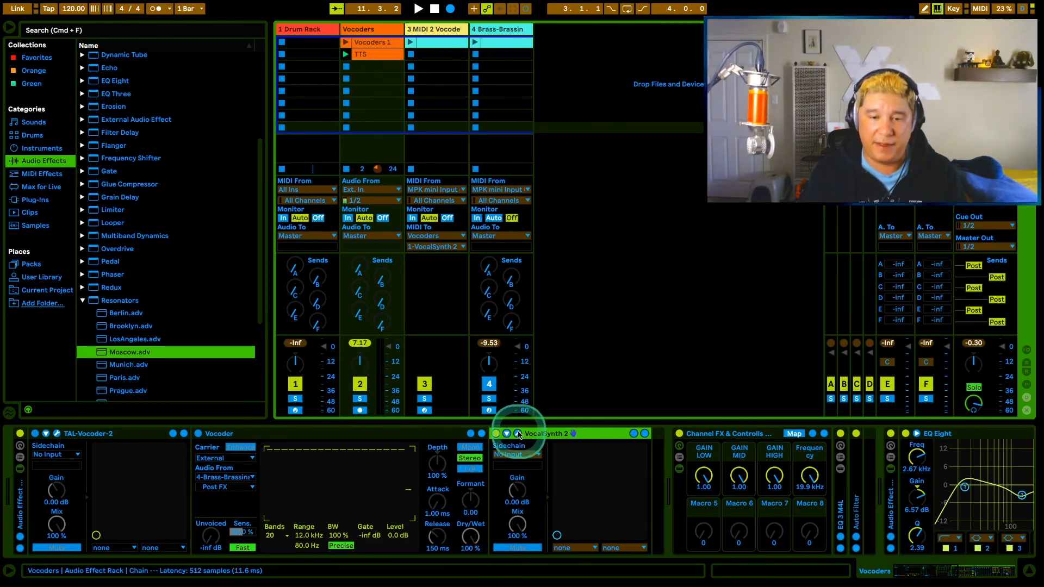
- Open the VocalSynth 2 plug-in window, look over its Vocoder module and pitch settings, and close it
left_click(517, 434)
left_click_drag(609, 109, 638, 2)
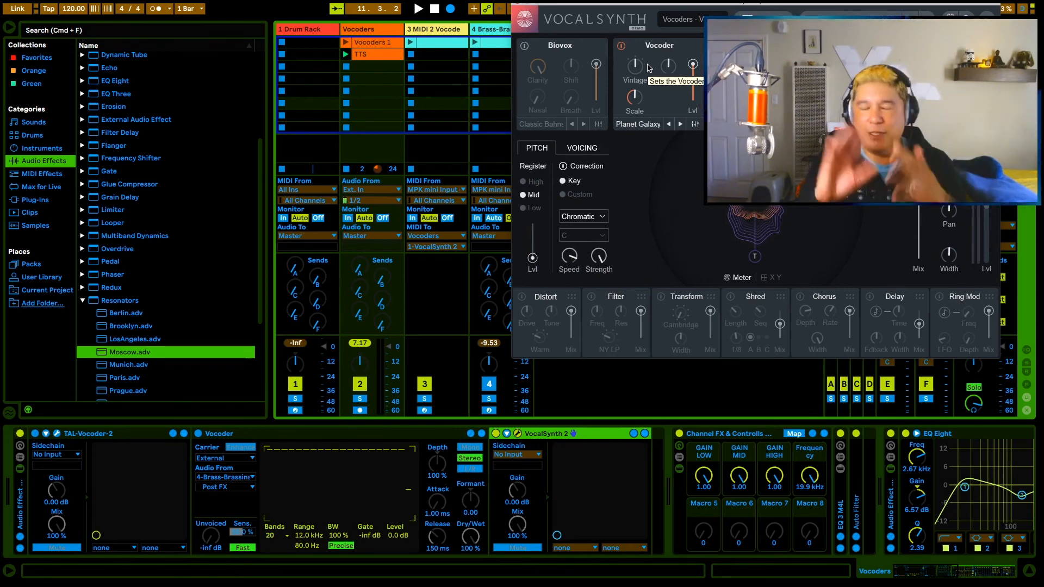
left_click(495, 26)
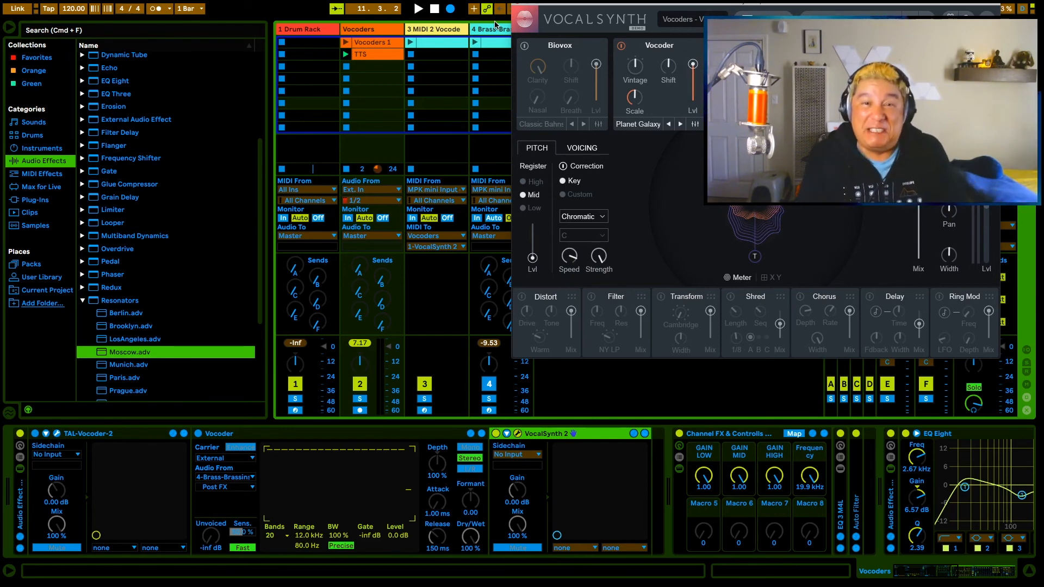
left_click(518, 2)
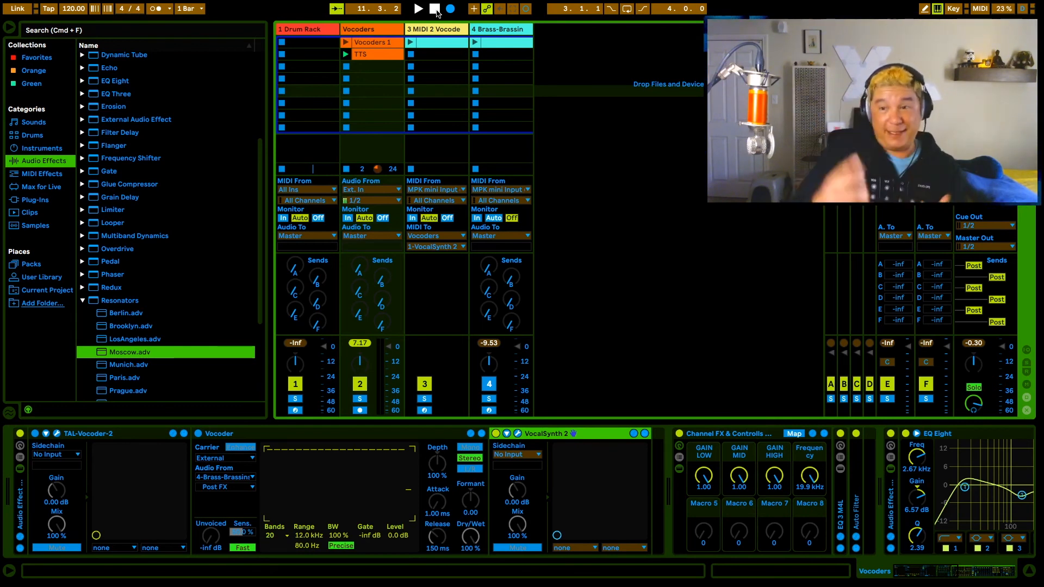
left_click(438, 36)
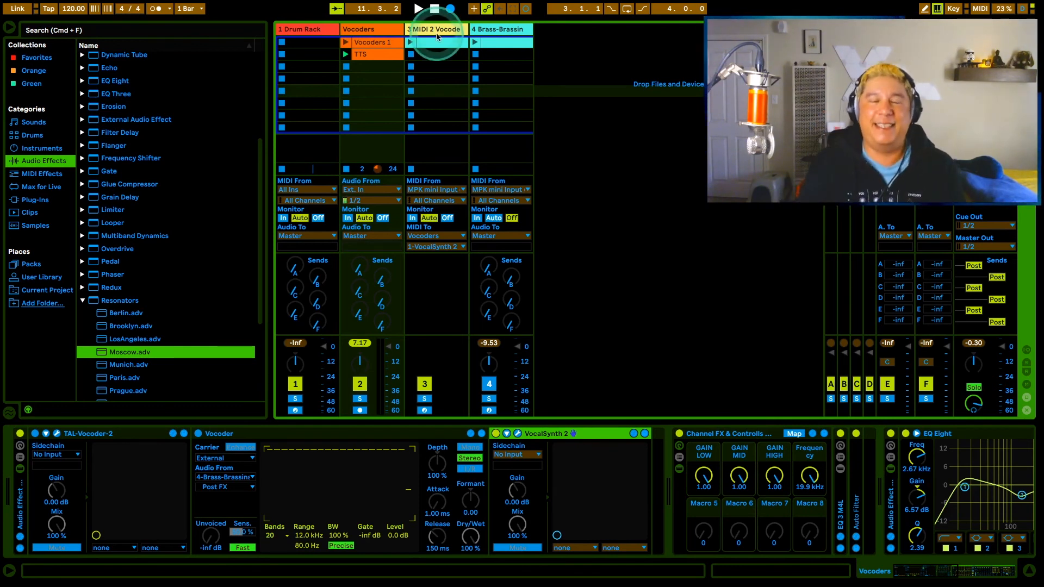
left_click(368, 34)
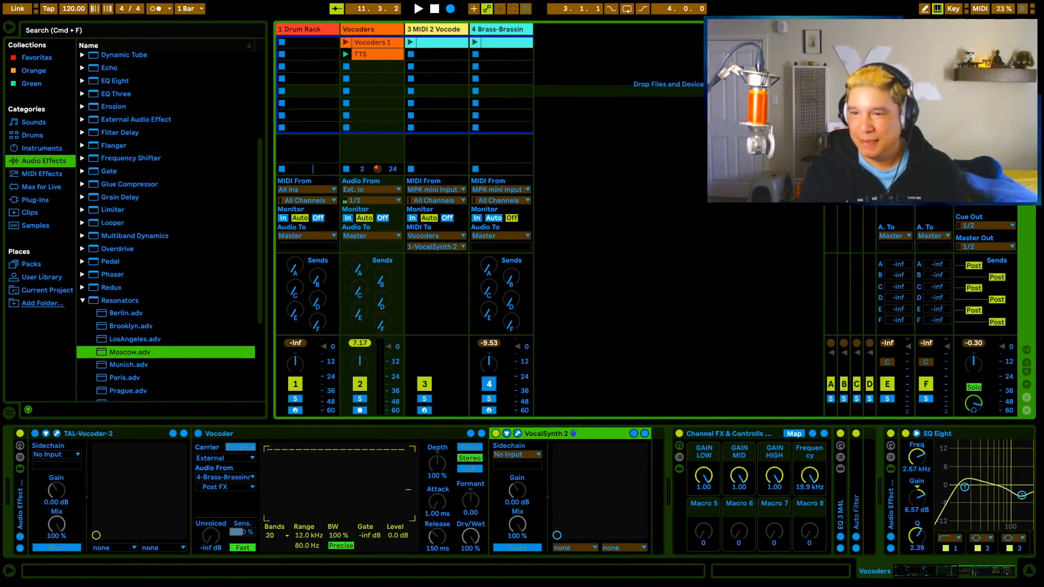
- Switch to the Loopback application
key("super+Tab")
key("super+Tab")
key("super+Tab")
key("super+Tab")
key("super+Tab")
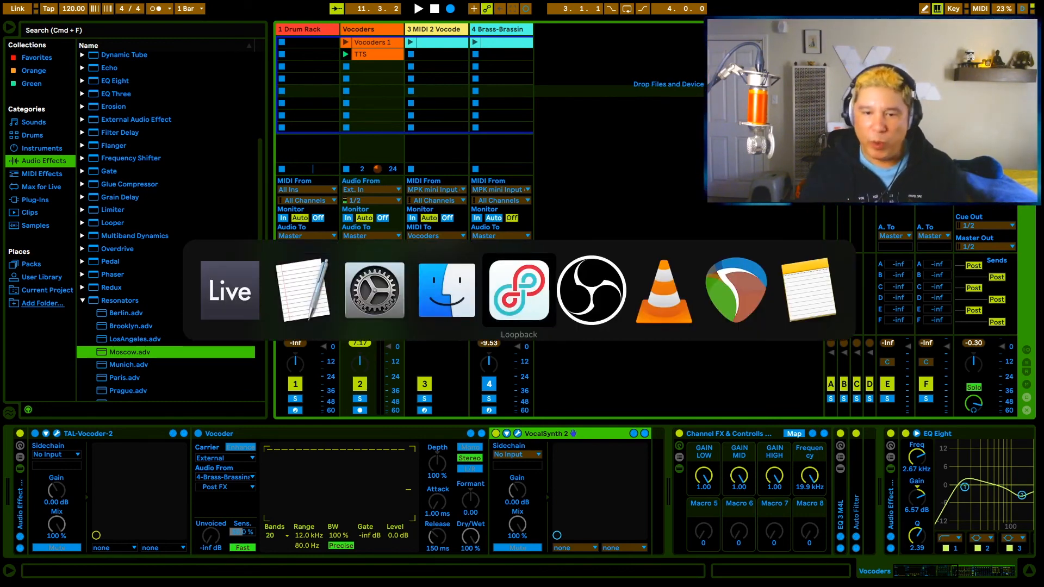